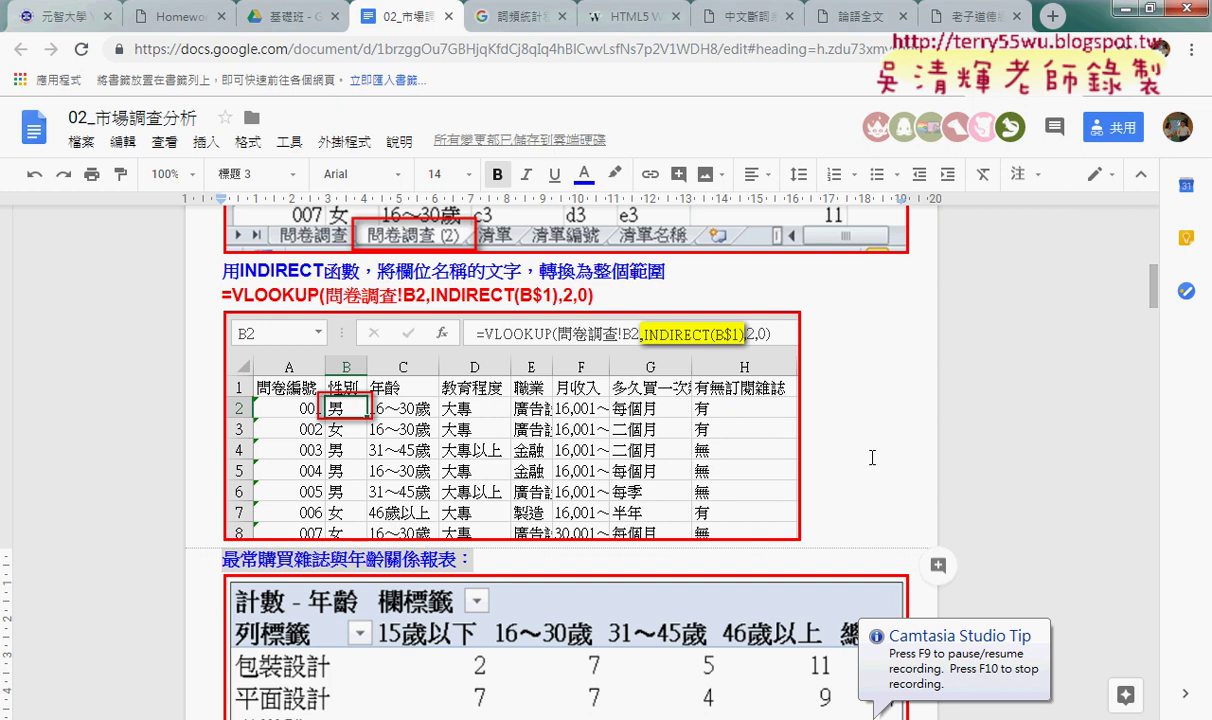
Scroll the notes to the survey macro code, select its first step comment, and bring up the VBA editor.
key(ctrl+Home)
scroll(872, 456, down, 5)
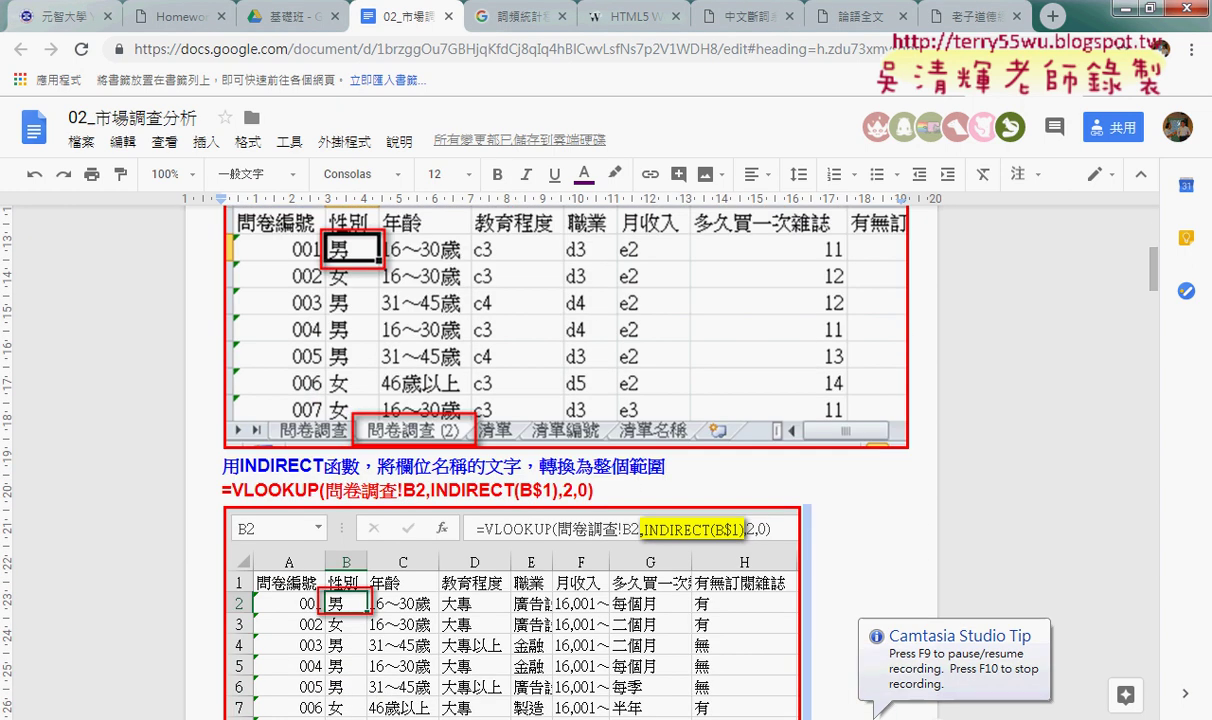
scroll(256, 648, down, 2)
scroll(611, 541, down, 5)
scroll(611, 541, down, 10)
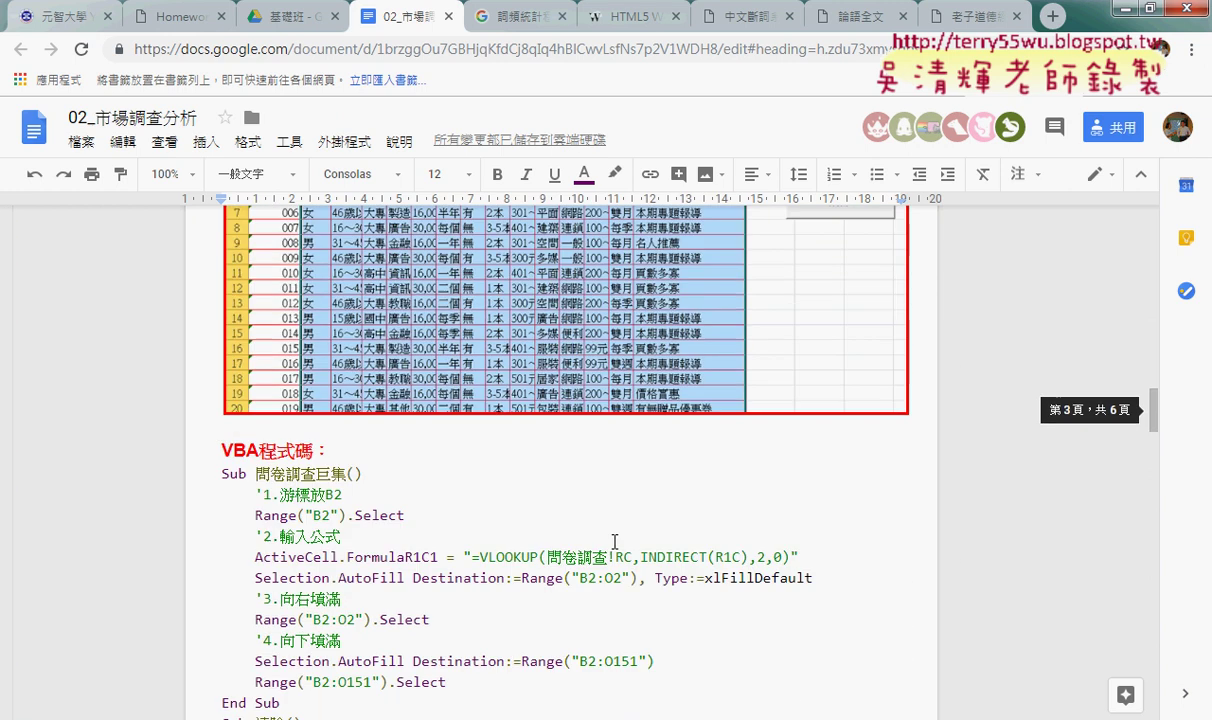
scroll(617, 546, down, 3)
scroll(617, 538, up, 1)
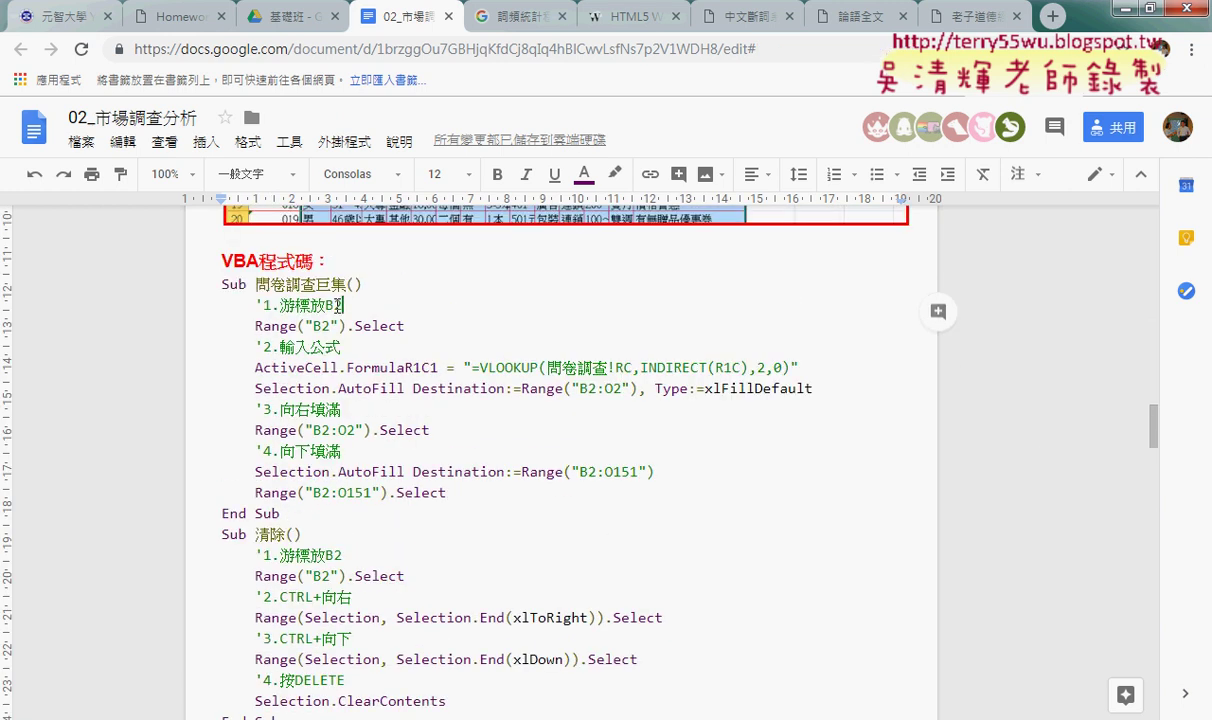
drag(342, 305, 245, 303)
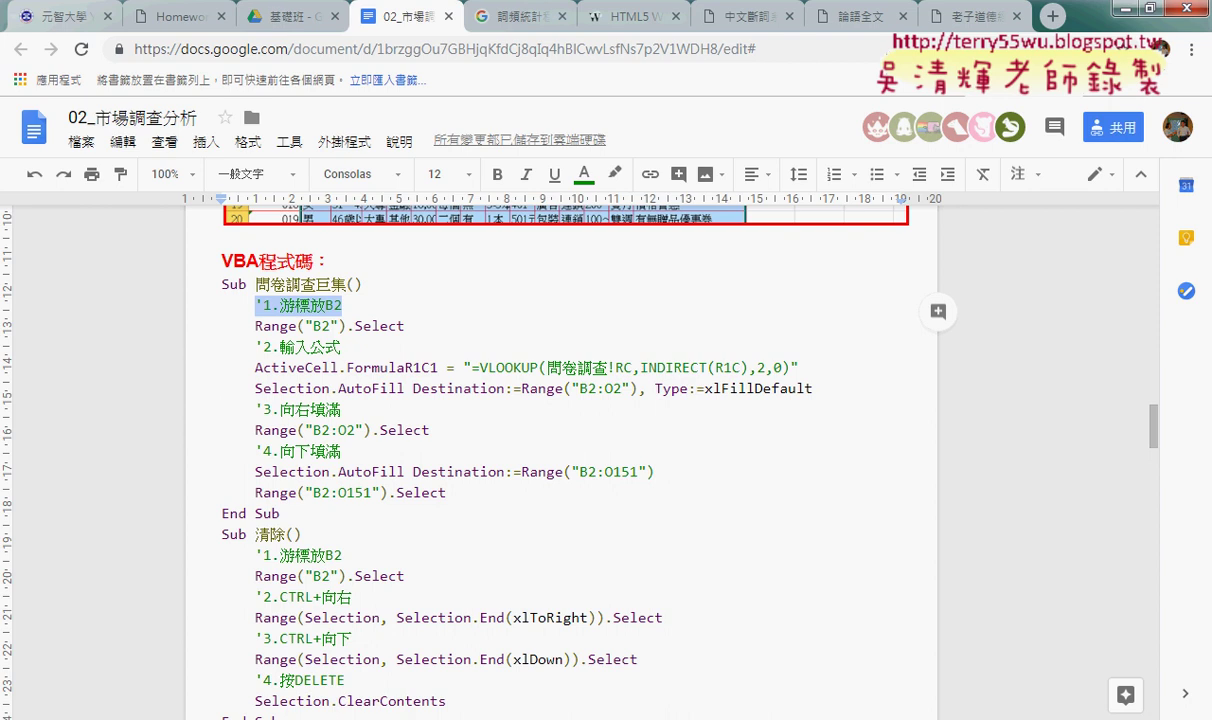
click(329, 719)
Delete the recorded comment lines in 問卷調查巨集 and begin typing numbered step comments.
click(478, 630)
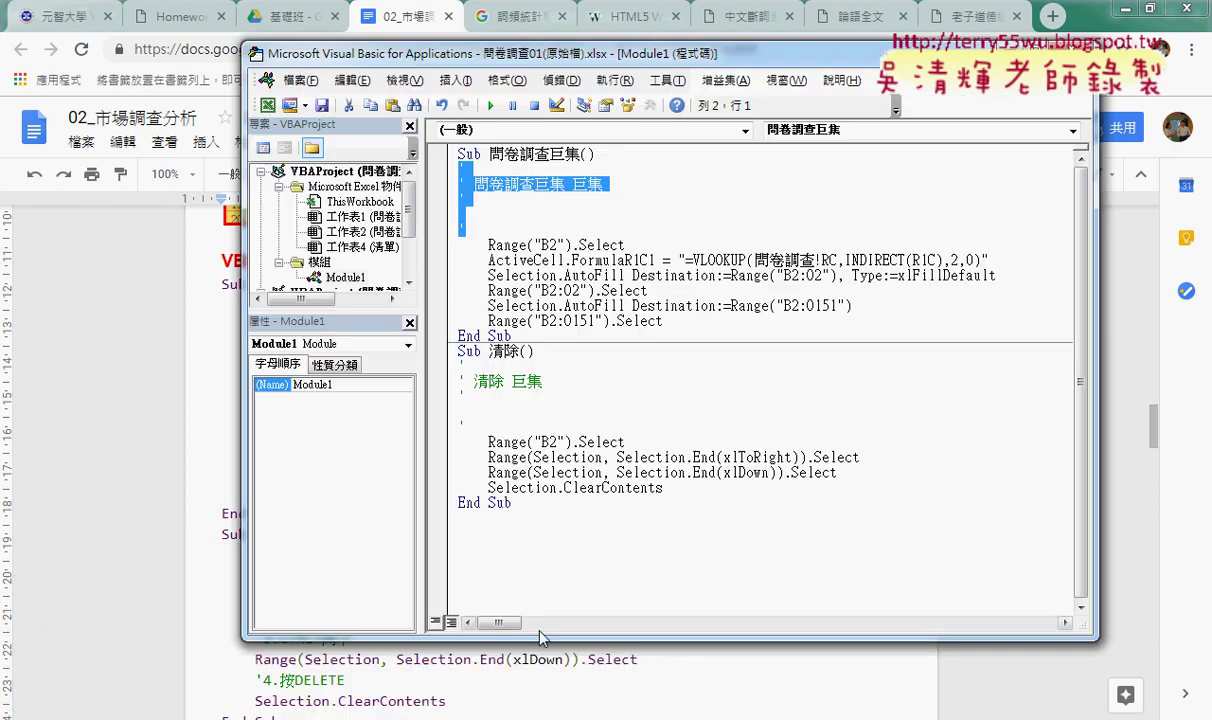
click(508, 214)
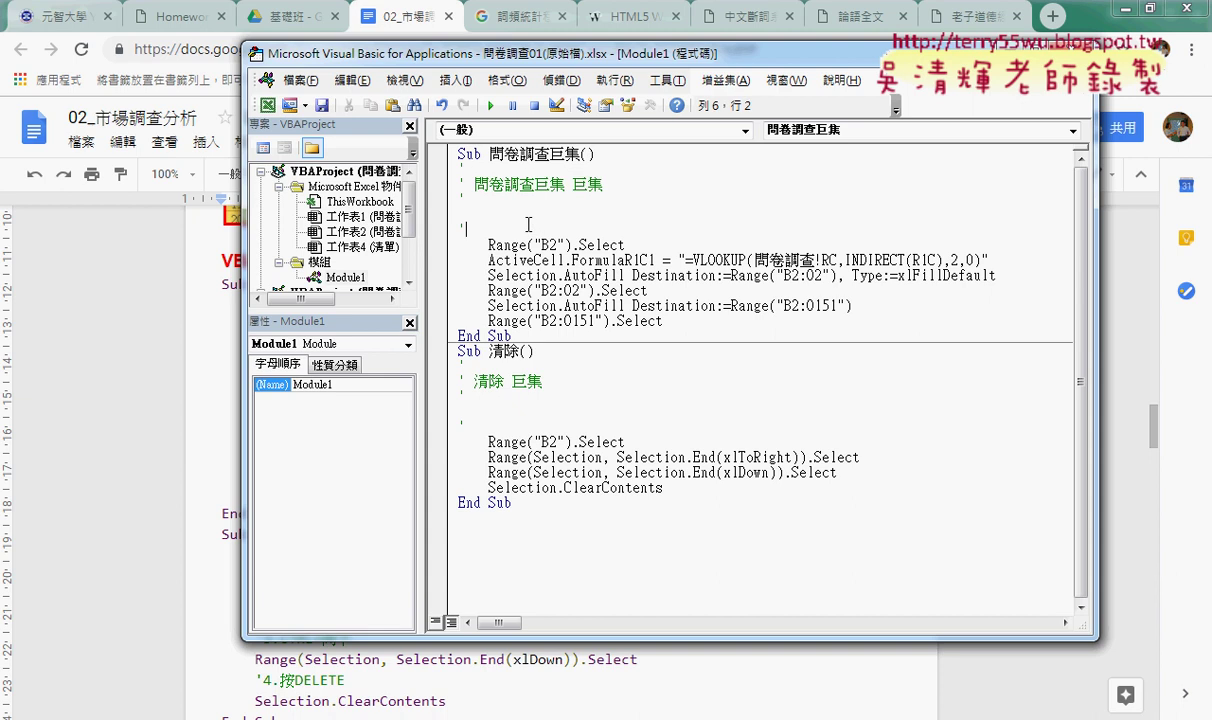
drag(446, 226, 446, 181)
key(Delete)
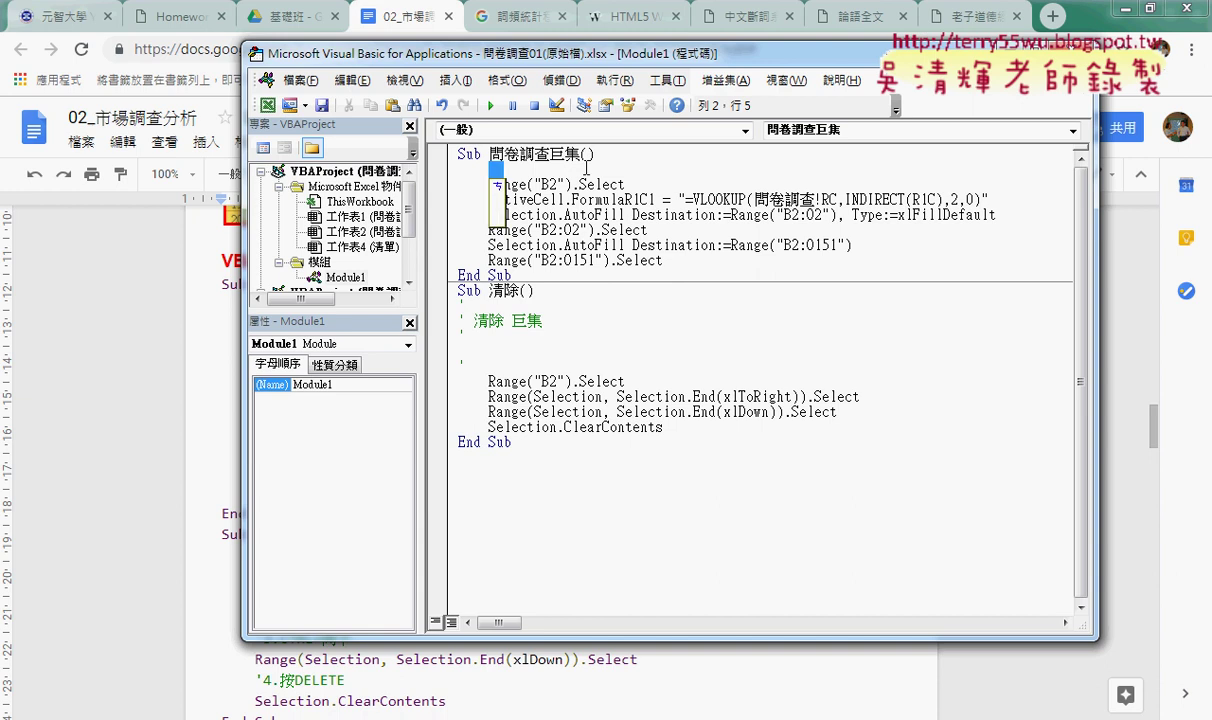
text('1.)
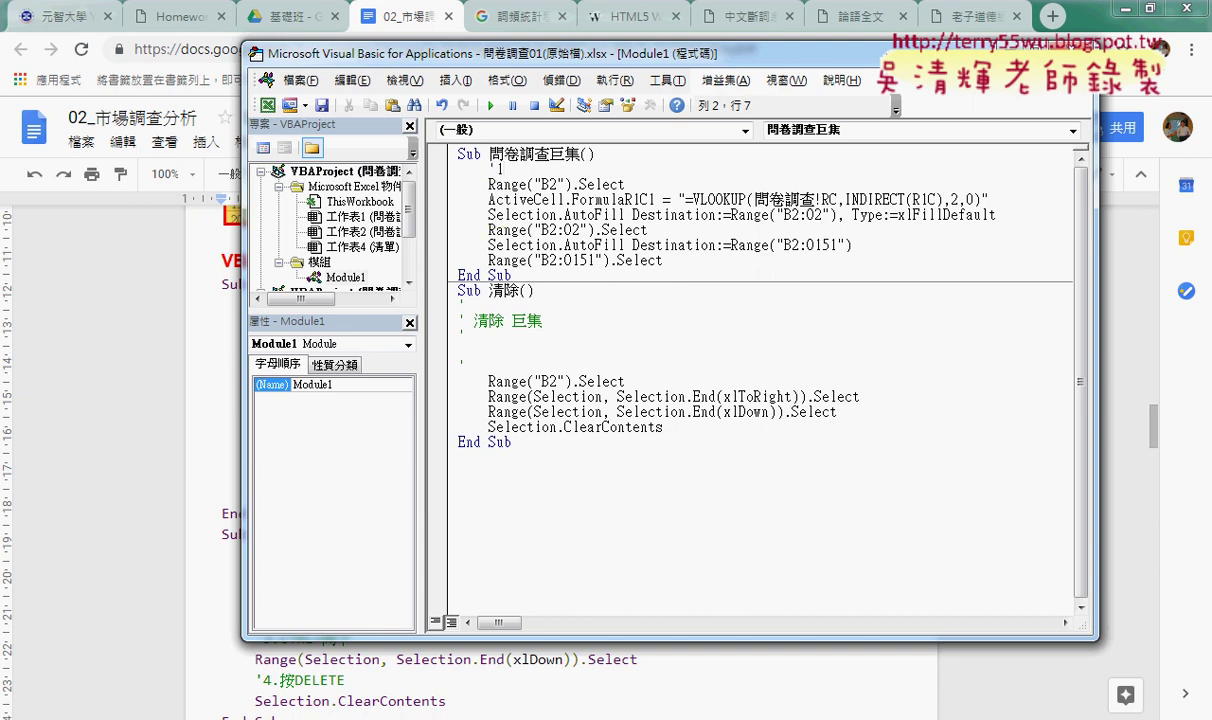
click(657, 183)
key(Return)
text(')
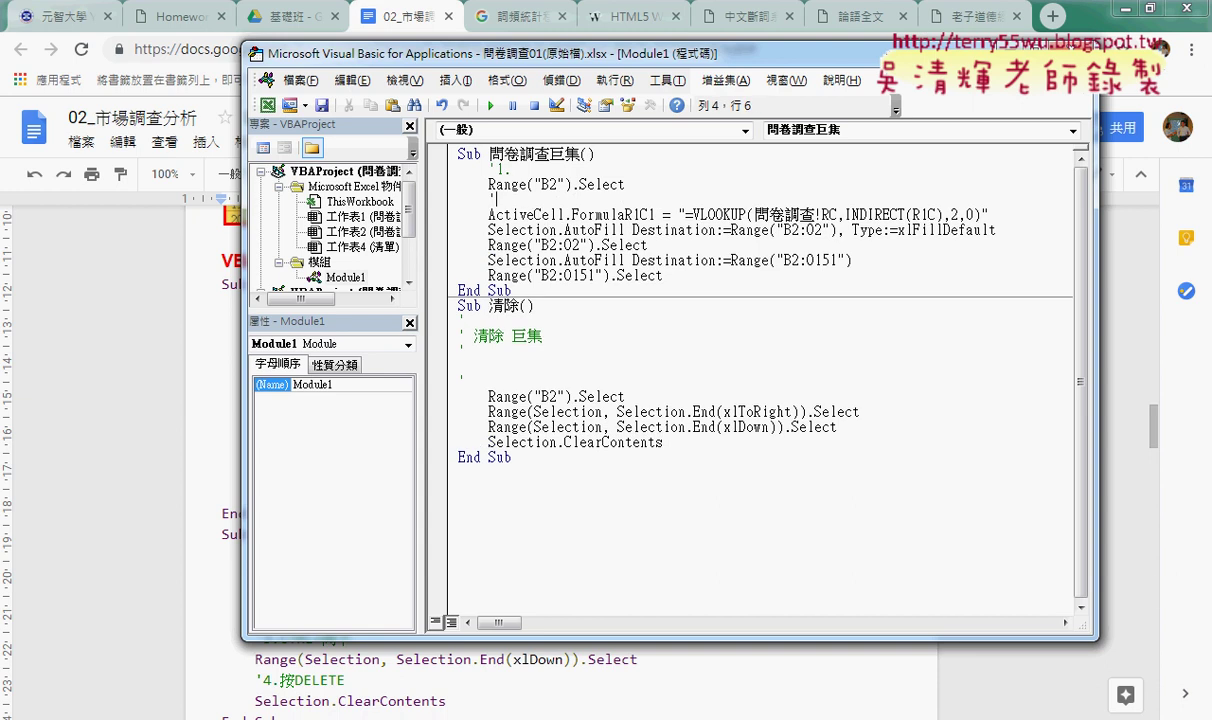
text(2.)
Copy the commented 問卷調查巨集 code from the notes and paste it over the old macro.
click(176, 370)
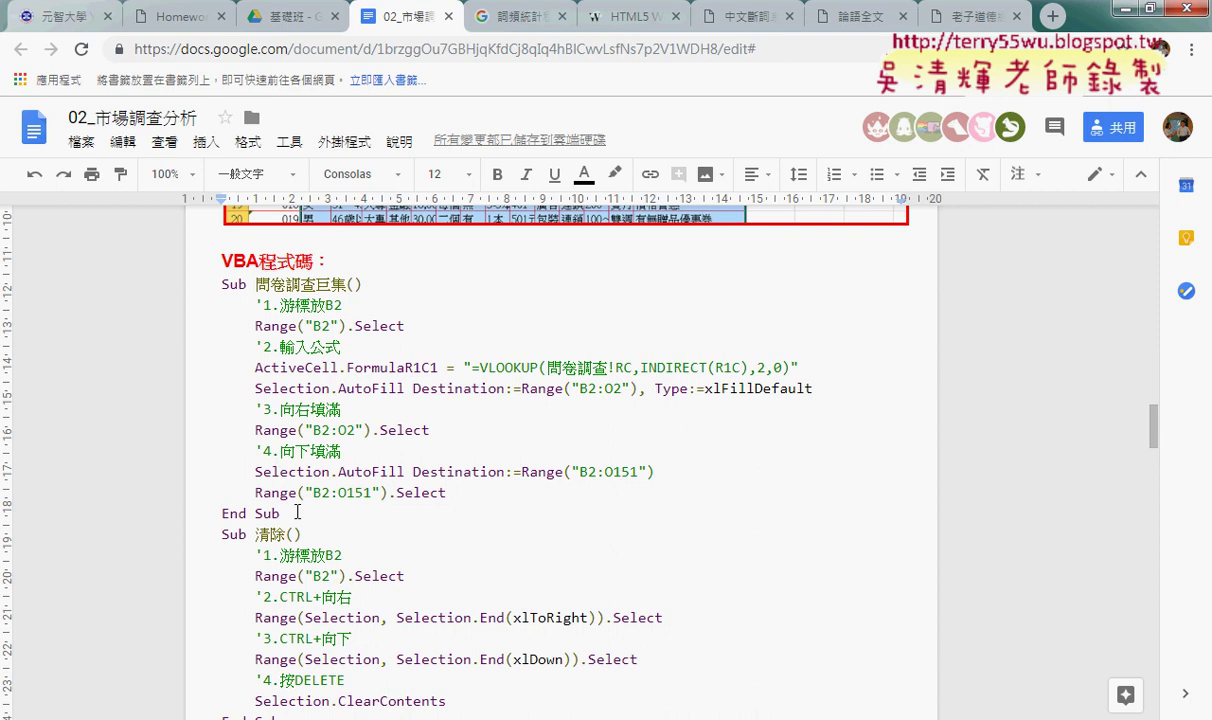
drag(297, 512, 213, 295)
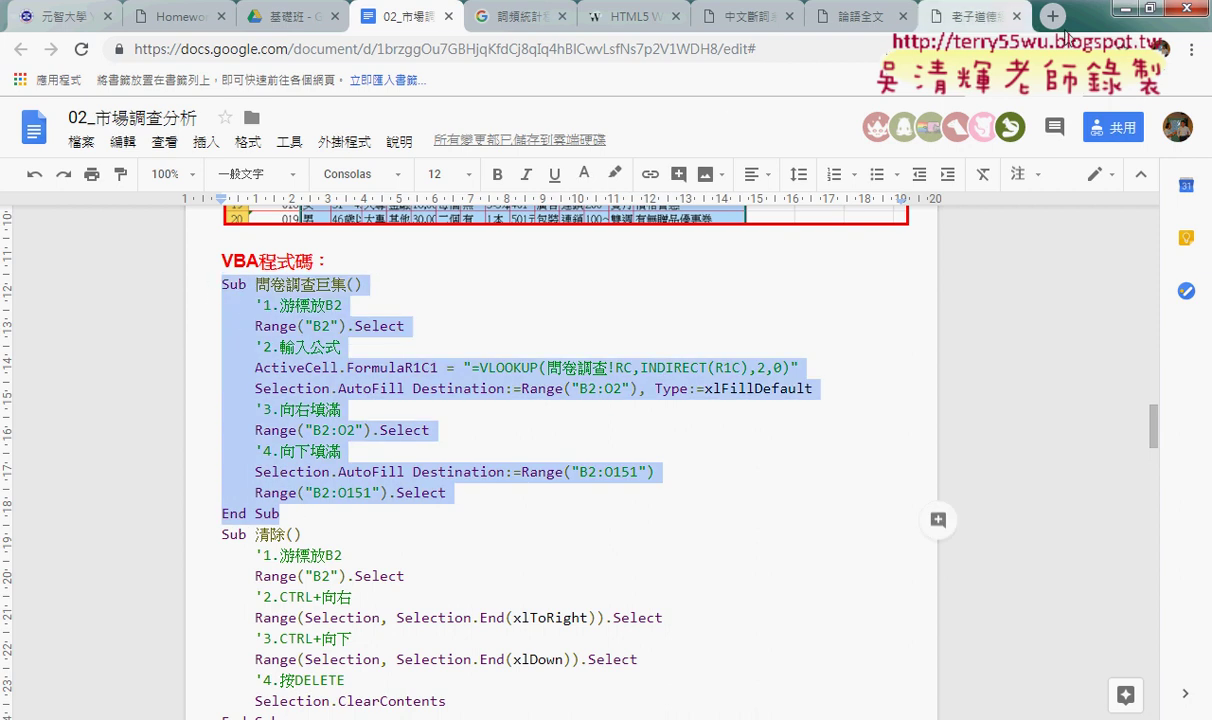
key(alt+Tab)
mouse_move(512, 290)
mouse_down()
mouse_move(461, 247)
mouse_move(458, 152)
mouse_up()
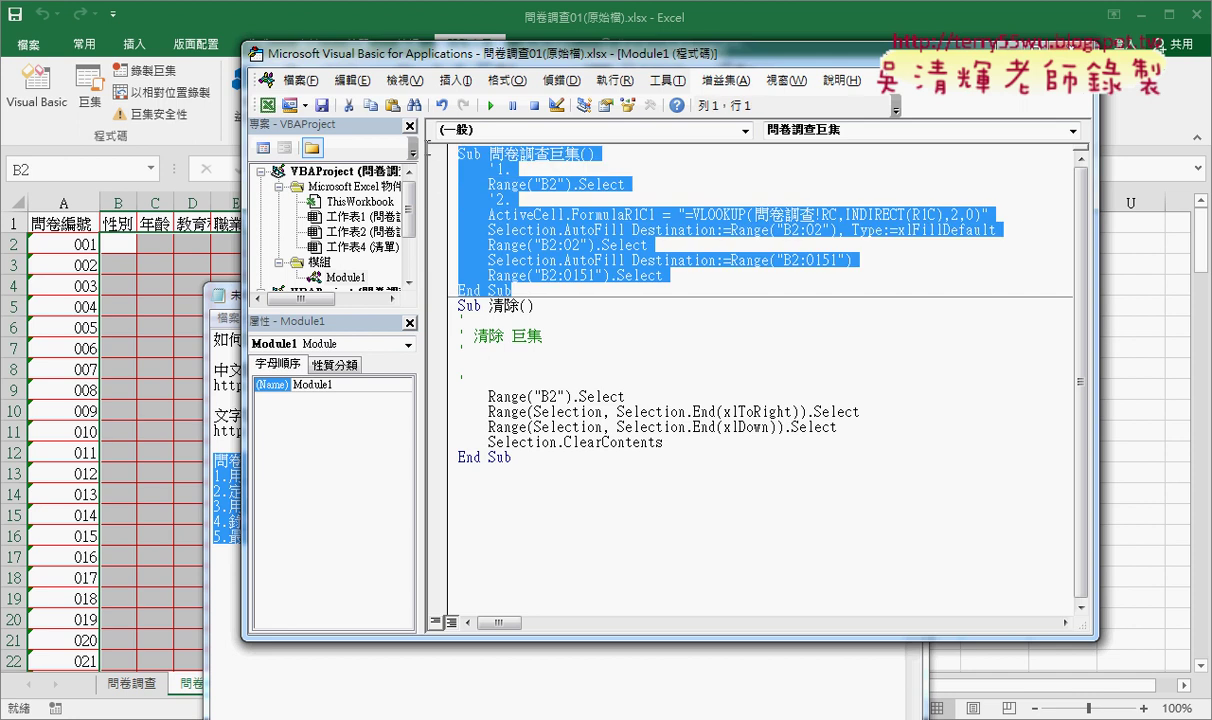
text(Sub 問卷調查巨集()     '1.游標放B2     Range("B2").Select     '2.輸入公式     ActiveCell.FormulaR1C1 = "=VLOOKUP(問卷調查!RC,INDIRECT(R1C),2,0)"     Selection.AutoFill Destination:=Range("B2:O2"), Type:=xlFillDefault     '3.向右填滿     Range("B2:O2").Select     '4.向下填滿     Selection.AutoFill Destination:=Range("B2:O151")     Range("B2:O151").Select End Sub)
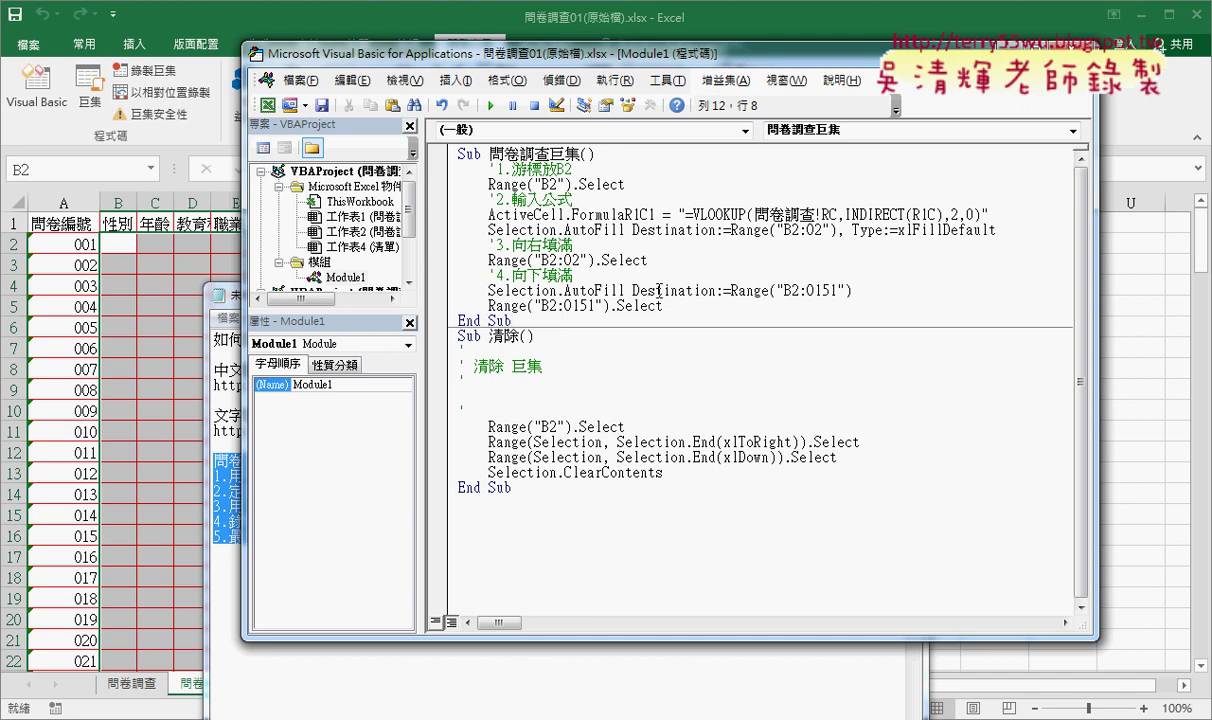
Run 問卷調查巨集 from Excel to fill sheet 問卷調查 (2) with VLOOKUP answers.
drag(666, 310, 489, 308)
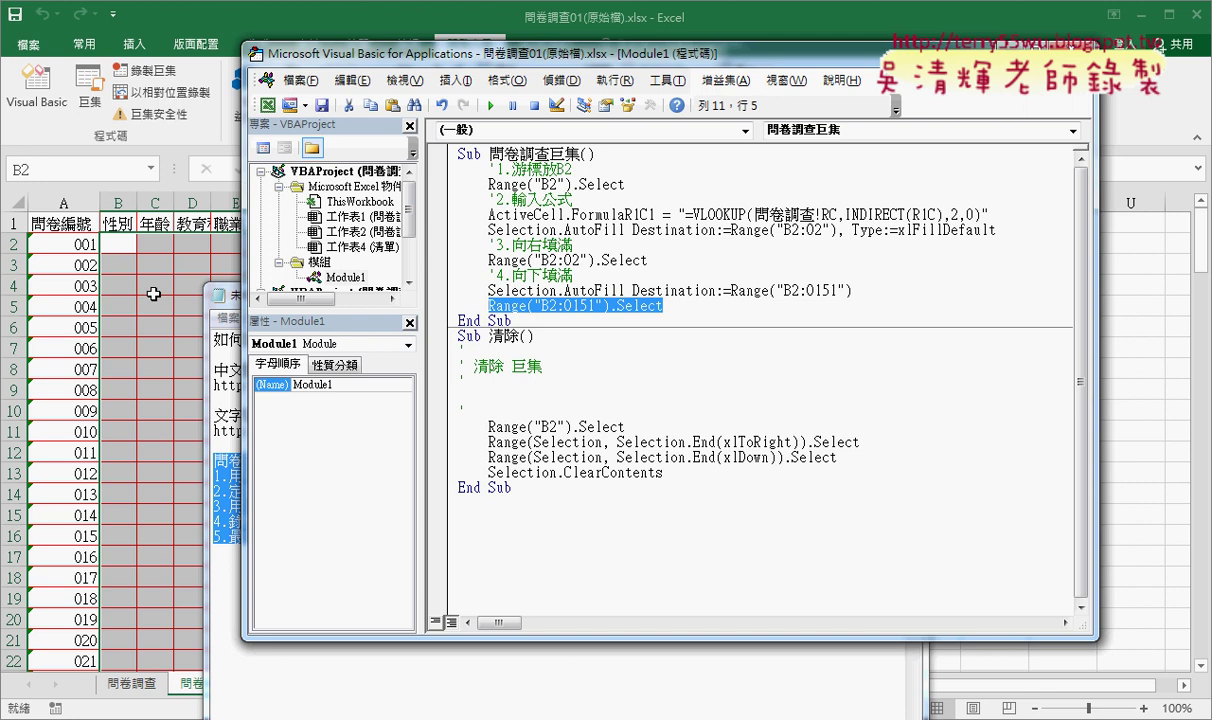
key(alt+F11)
click(886, 258)
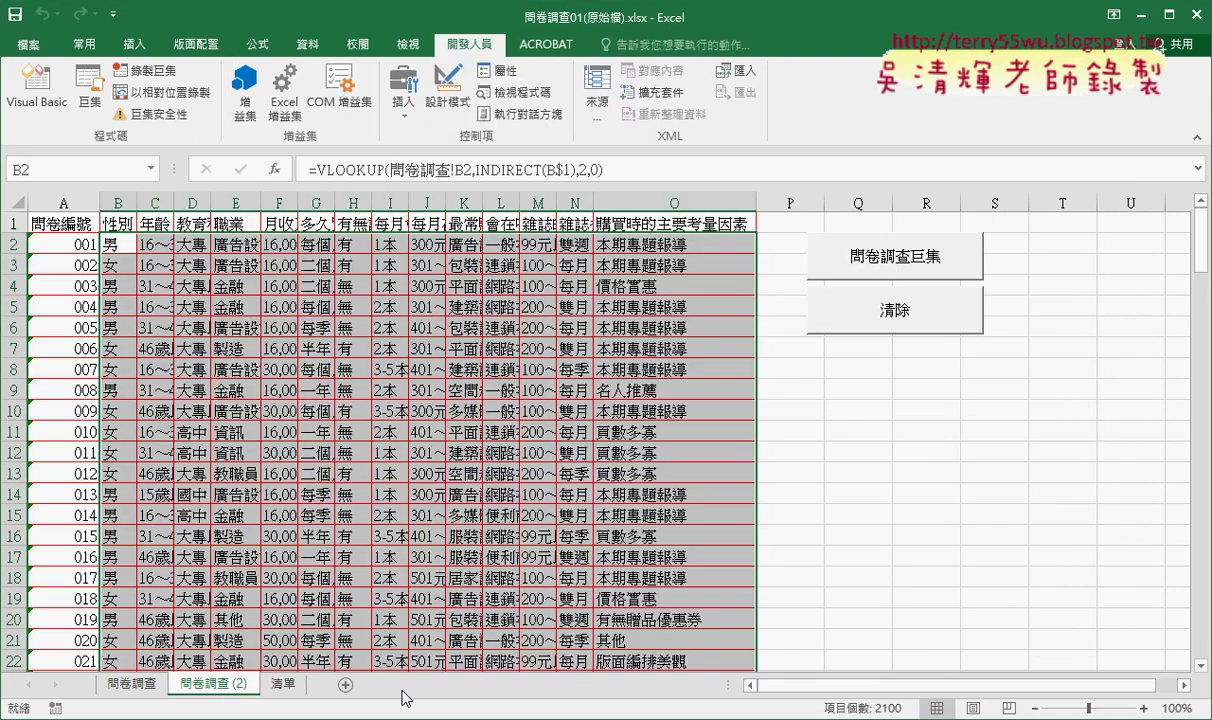
Delete the Range("B2:O151").Select line from the survey macro.
click(62, 103)
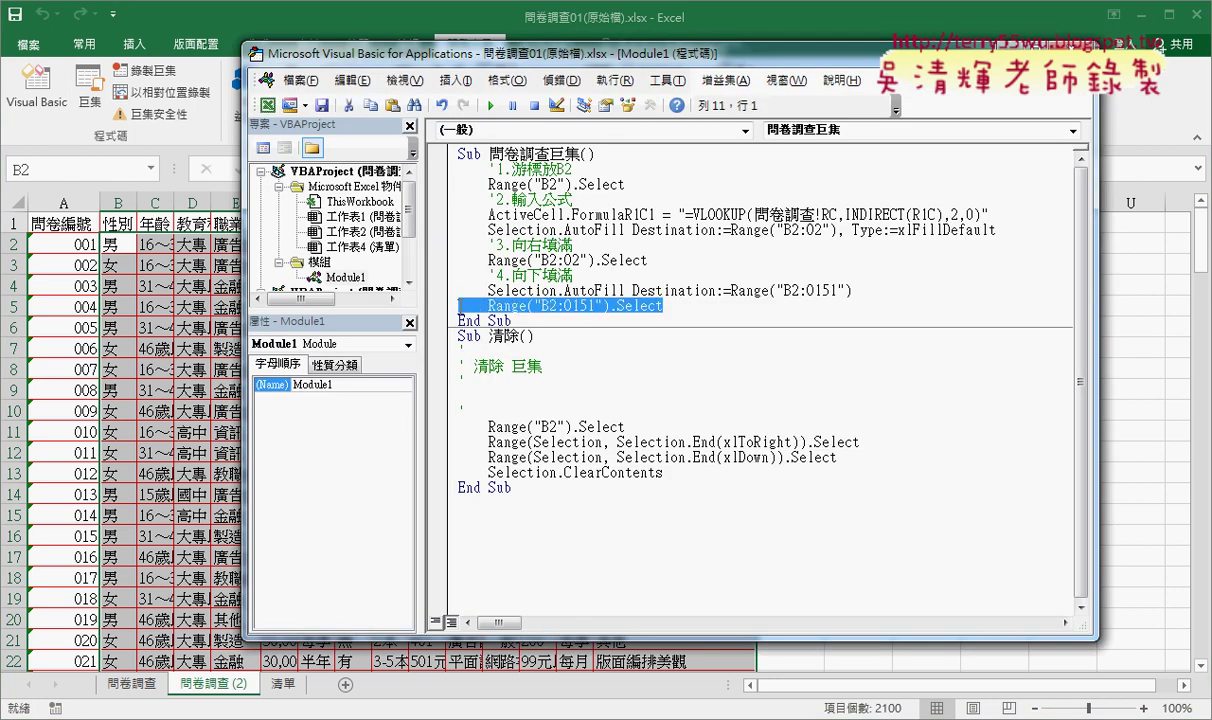
drag(600, 306, 421, 300)
key(Delete)
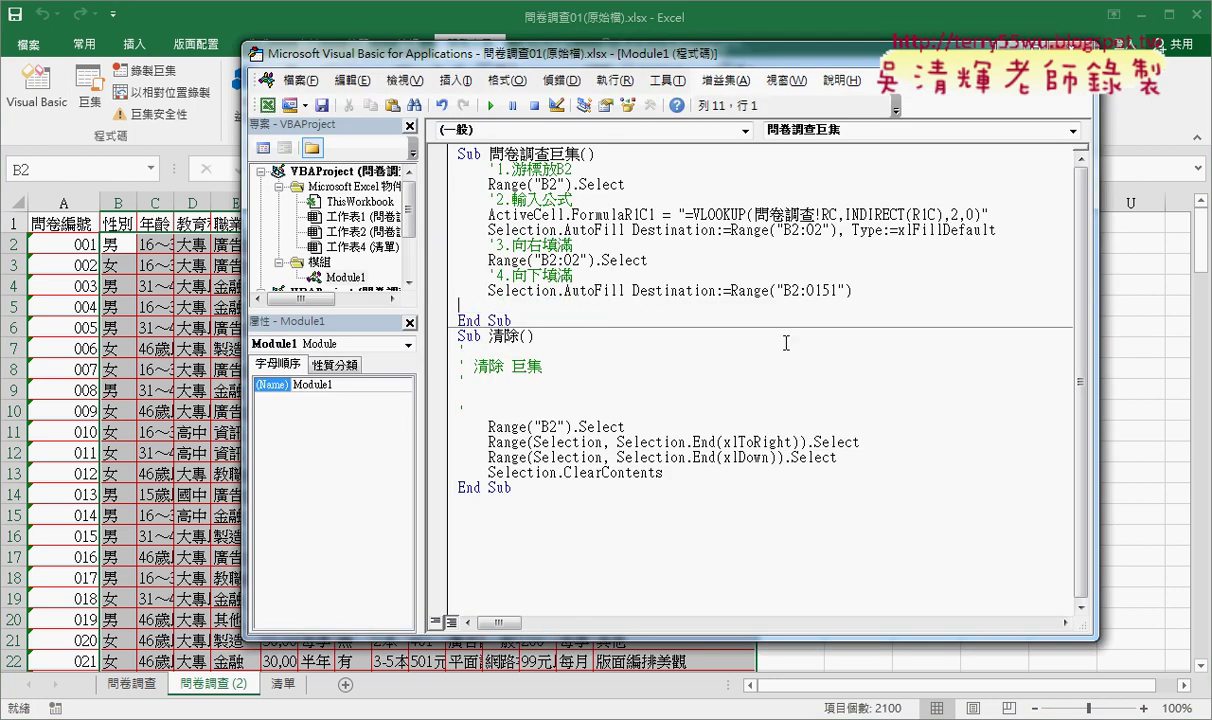
Alternate the 清除 and 問卷調查巨集 buttons, ending with the survey table cleared.
click(1122, 390)
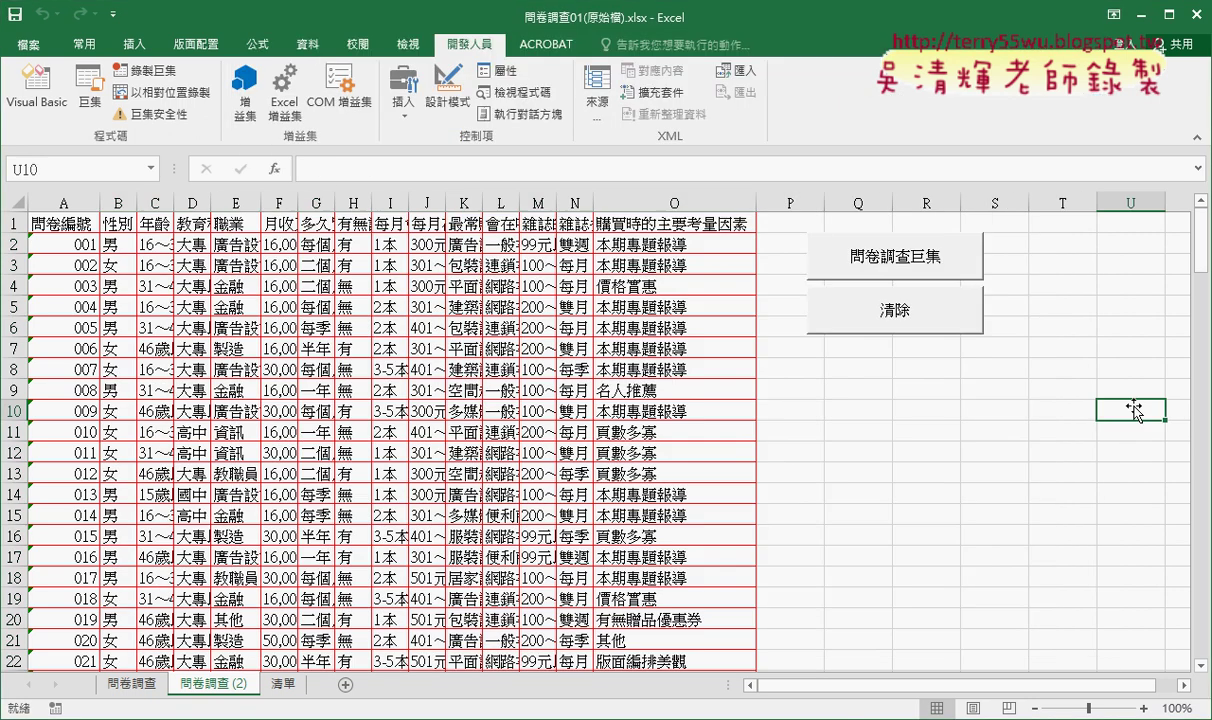
click(886, 310)
click(900, 260)
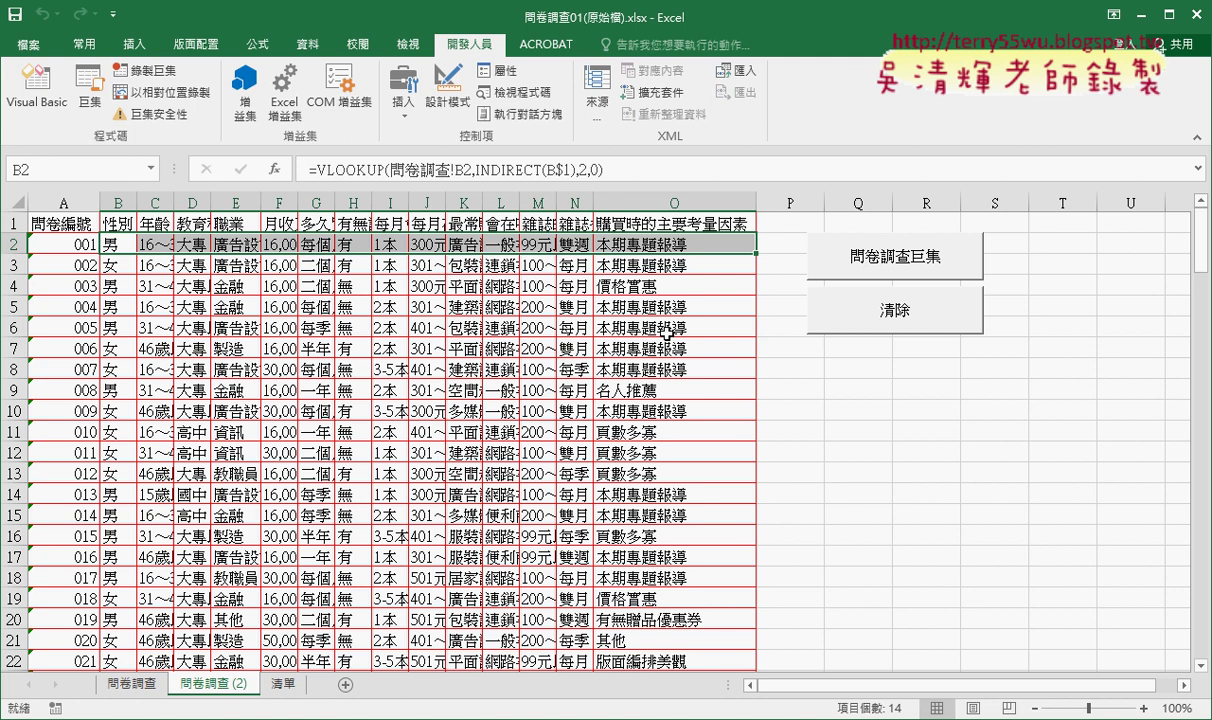
click(915, 452)
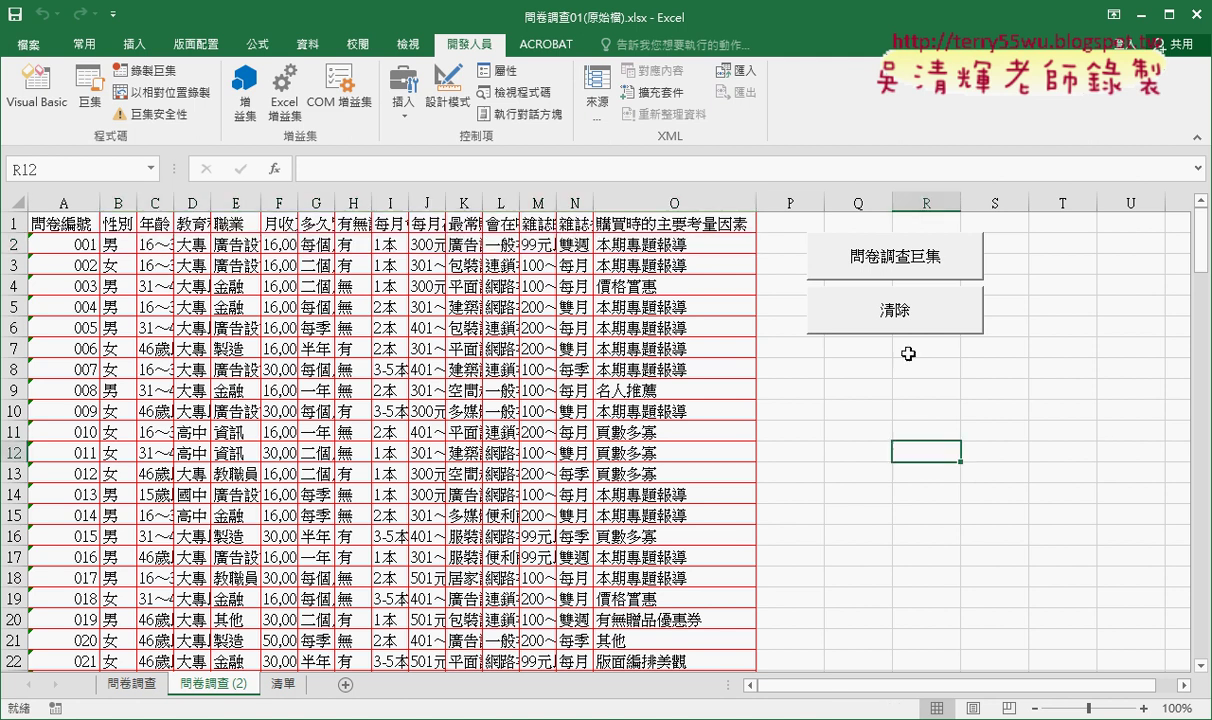
click(890, 322)
click(892, 254)
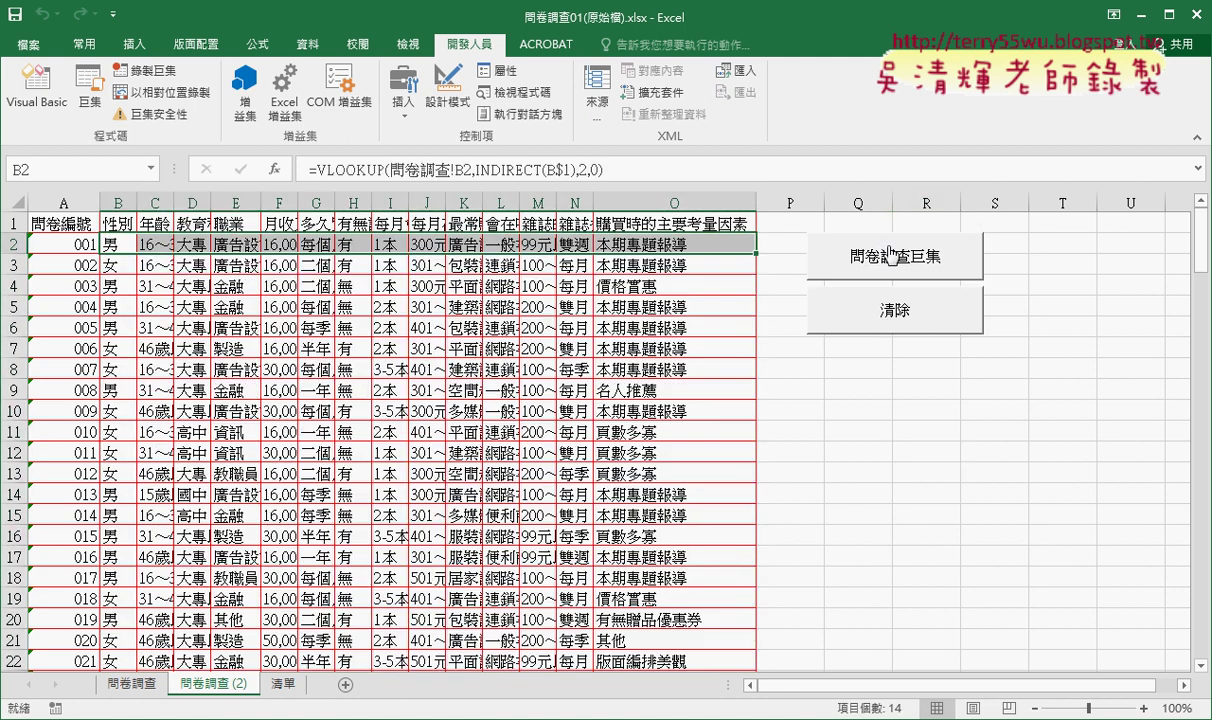
click(893, 312)
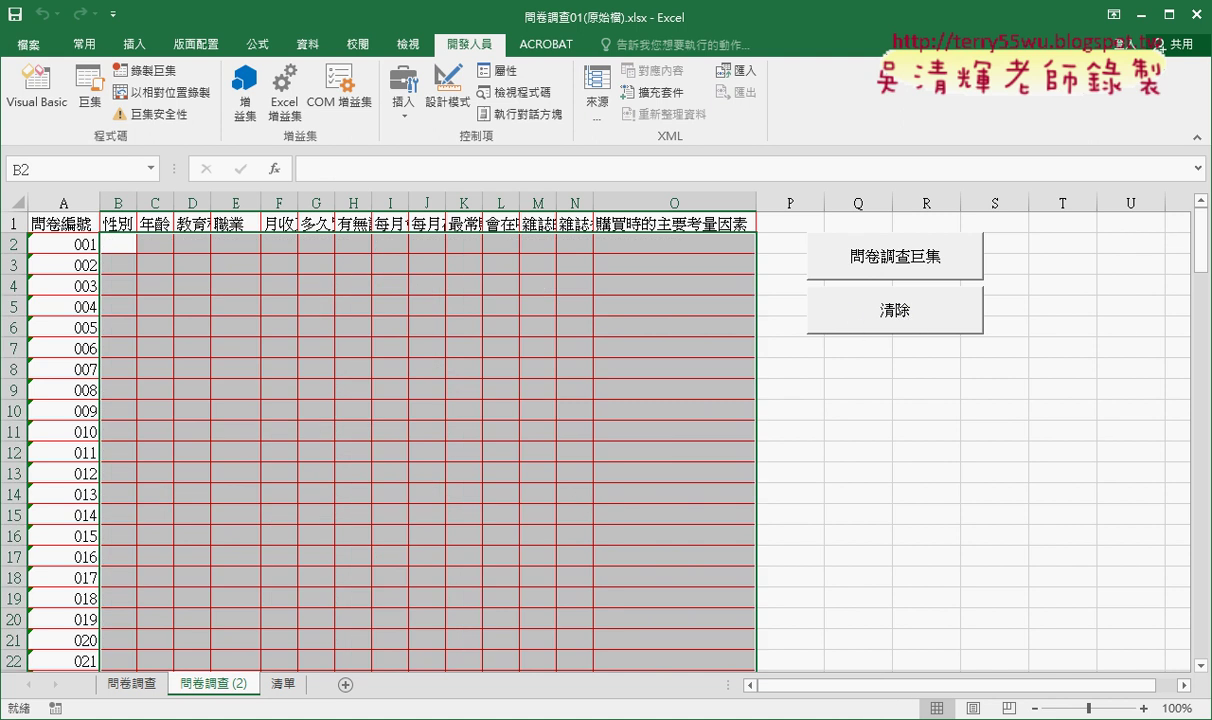
key(alt+Tab)
scroll(352, 520, down, 3)
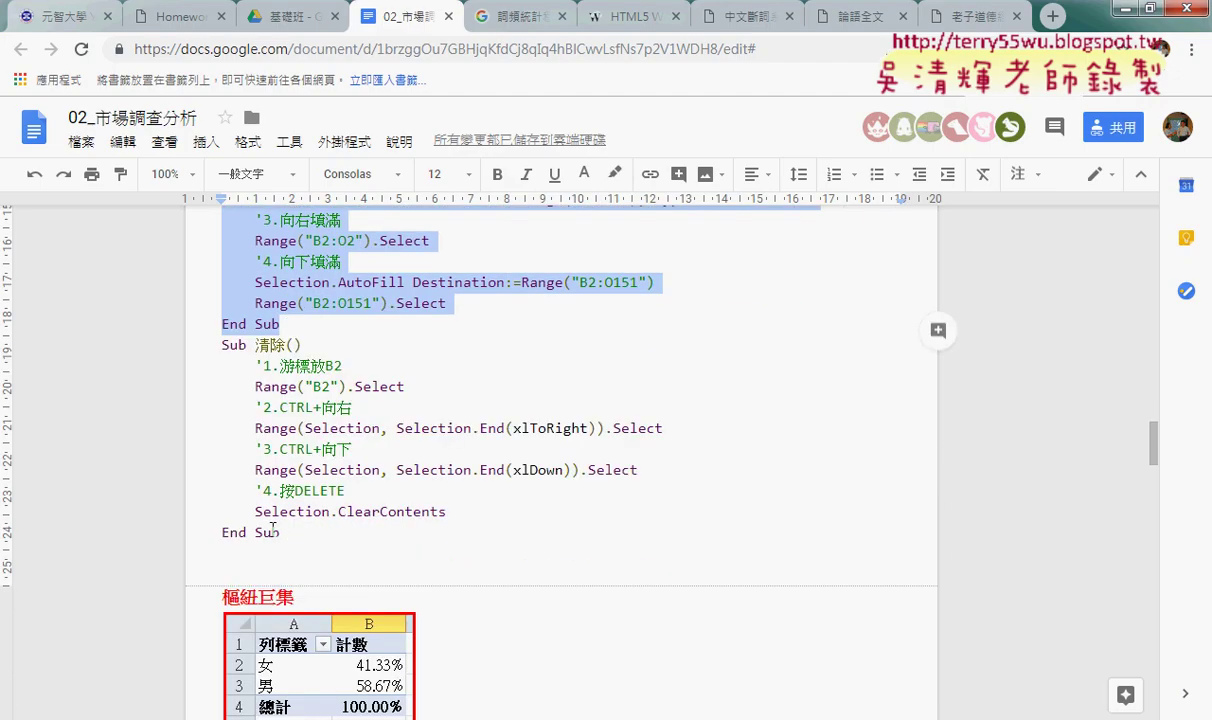
Replace the 清除 macro in Module1 with the commented version copied from the notes.
drag(281, 532, 215, 350)
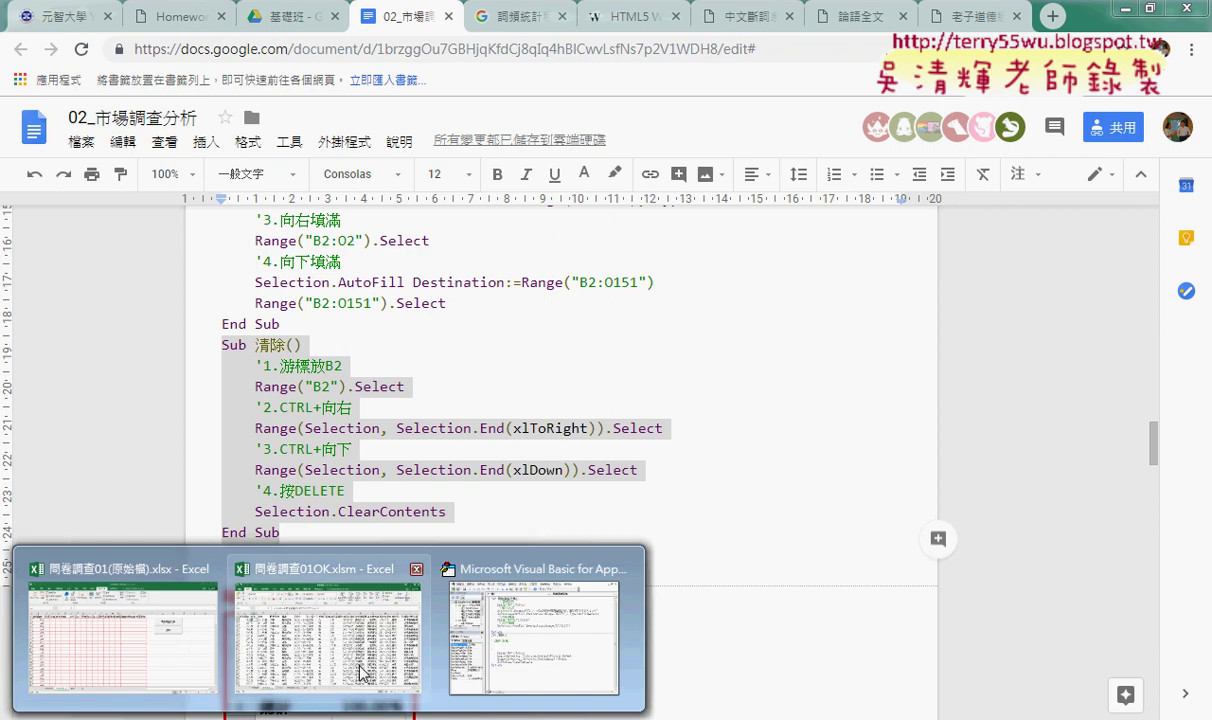
click(540, 583)
drag(512, 488, 448, 350)
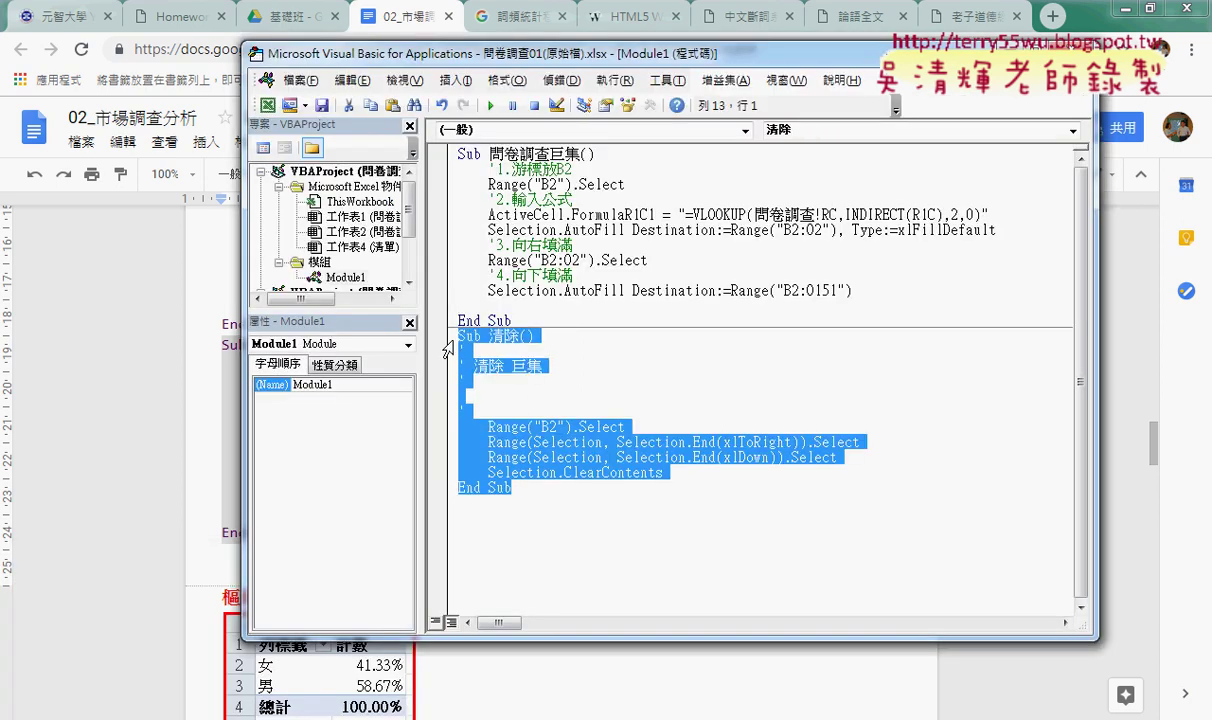
text(Sub 清除()     '1.游標放B2     Range("B2").Select     '2.CTRL+向右     Range(Selection, Selection.End(xlToRight)).Select     '3.CTRL+向下     Range(Selection, Selection.End(xlDown)).Select     '4.按DELETE     Selection.ClearContents End Sub)
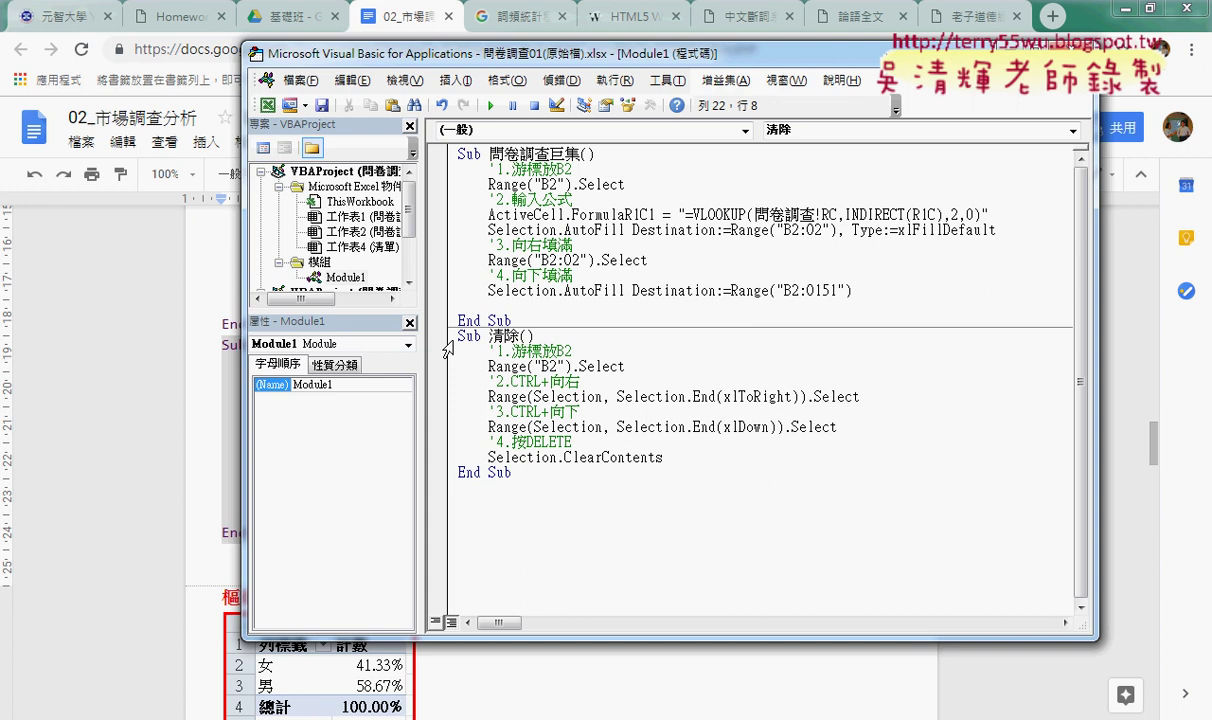
drag(573, 351, 490, 352)
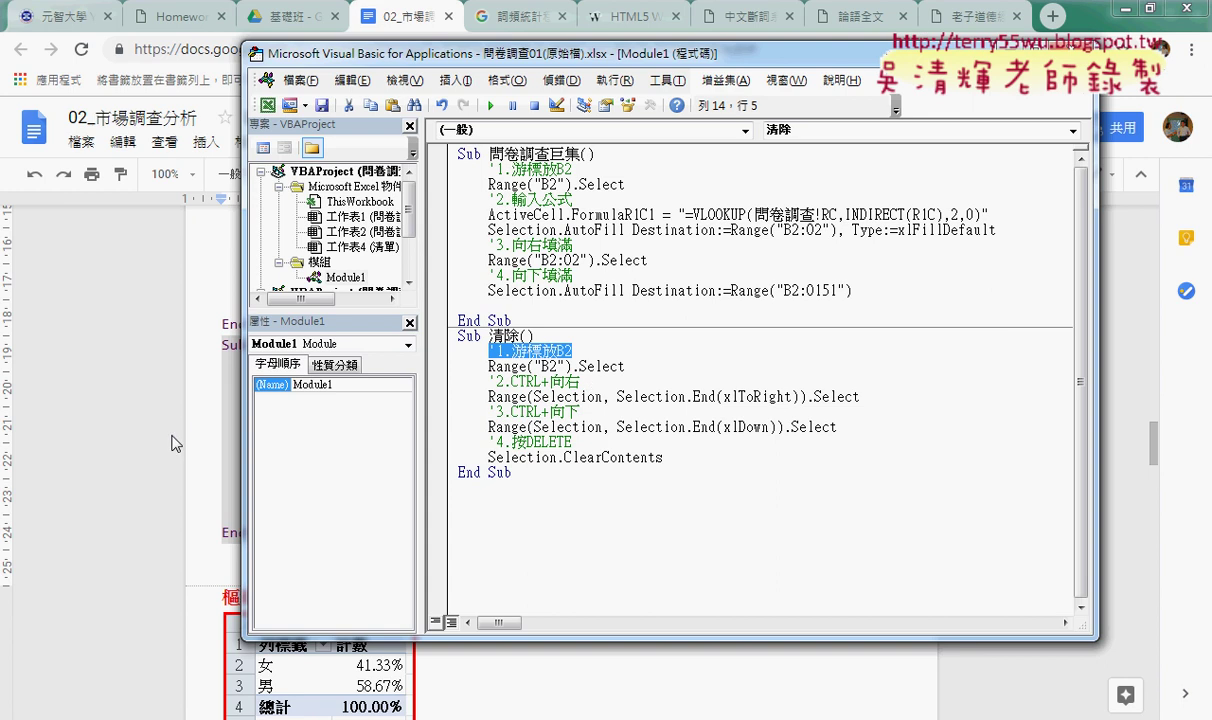
click(663, 457)
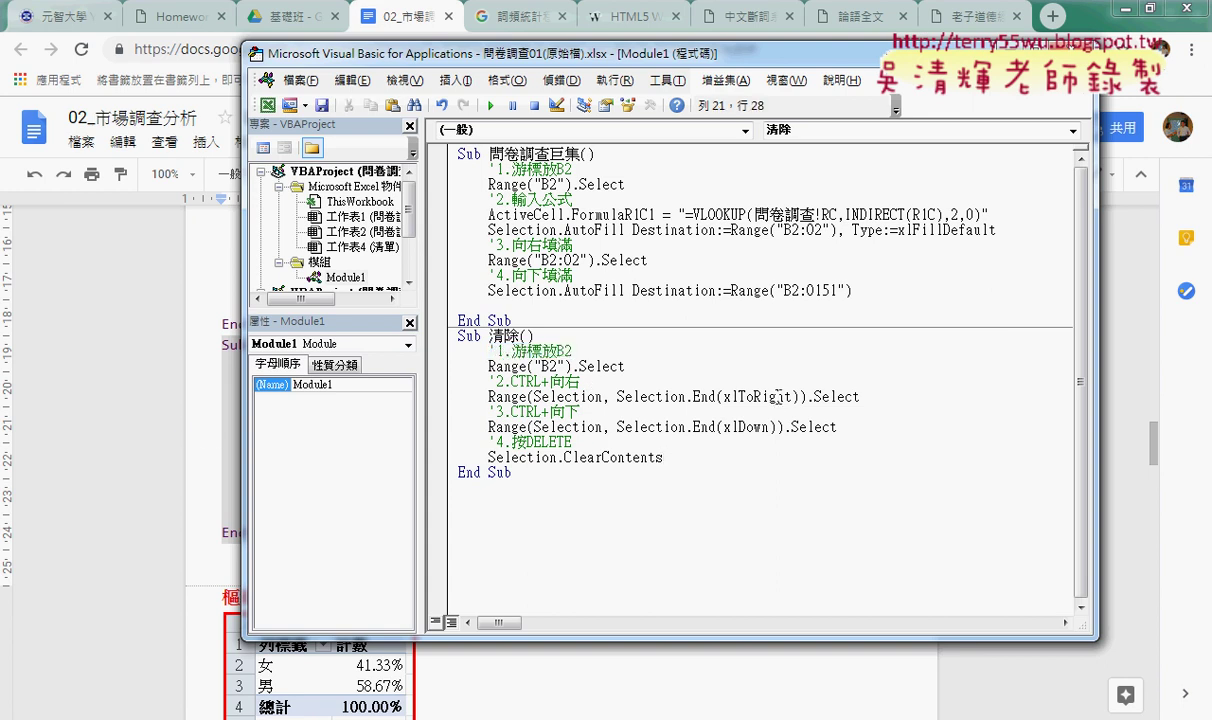
click(155, 415)
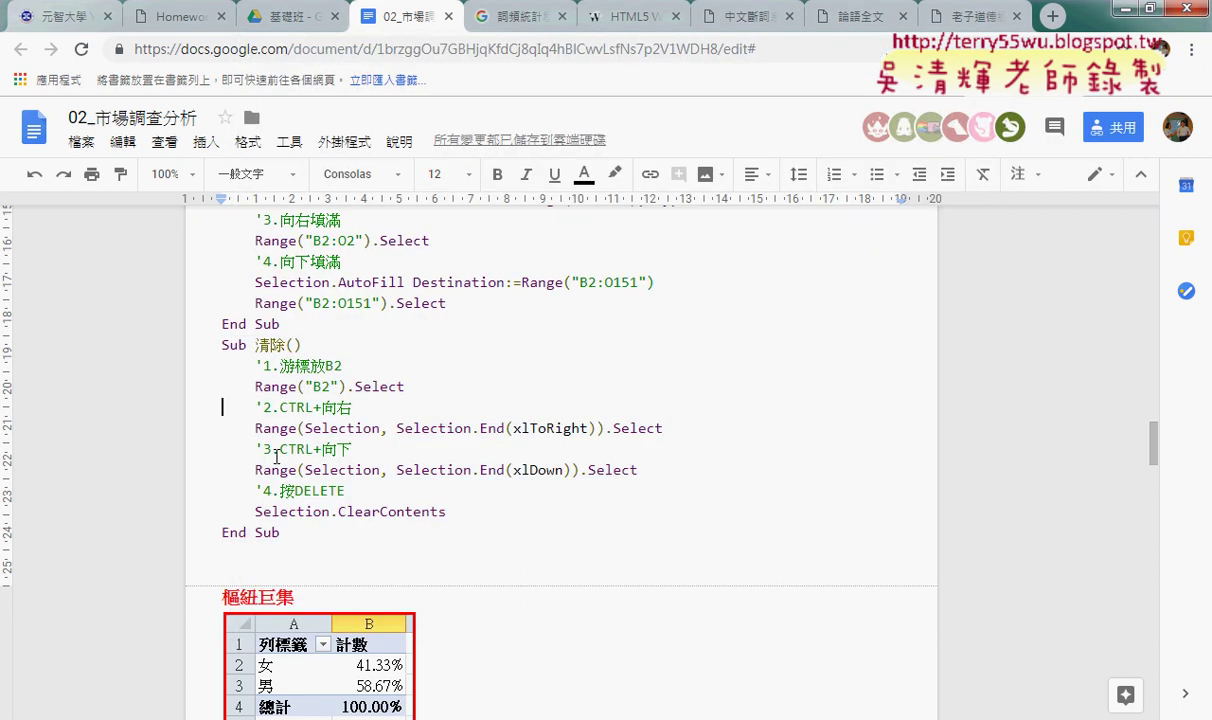
Run 問卷調查巨集 then 清除 twice, leaving the 問卷調查 (2) answers empty.
key(alt+Tab)
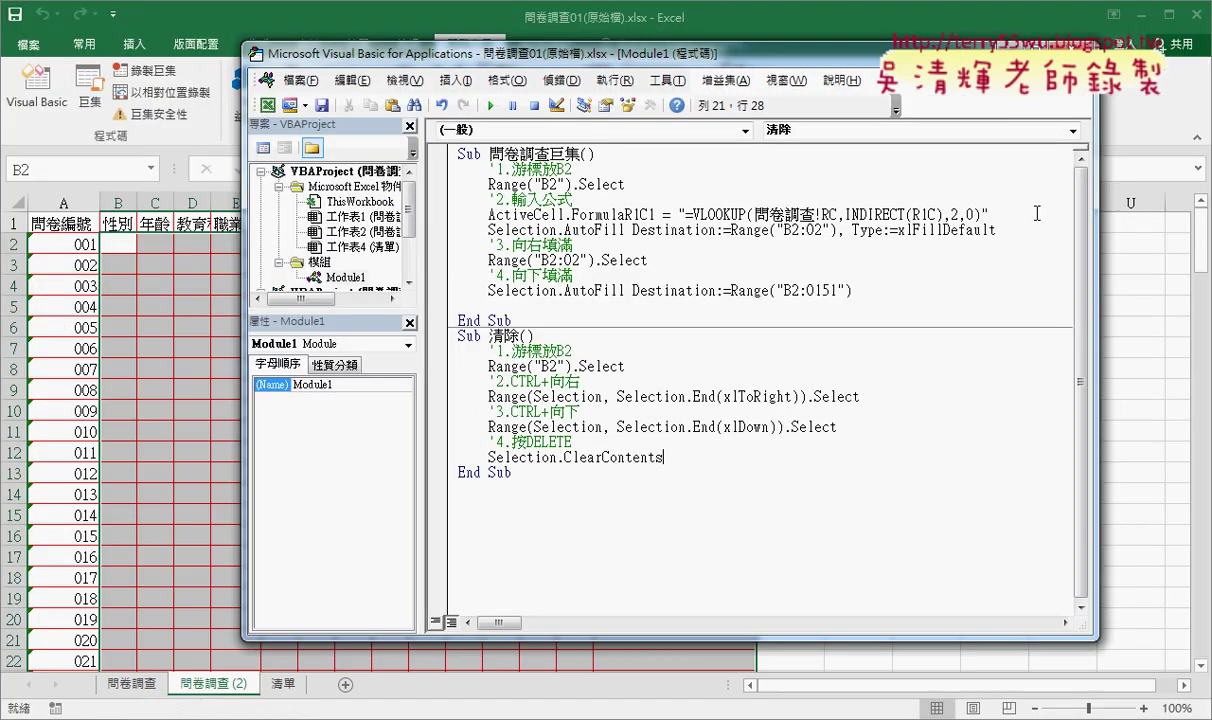
key(alt+F11)
click(888, 252)
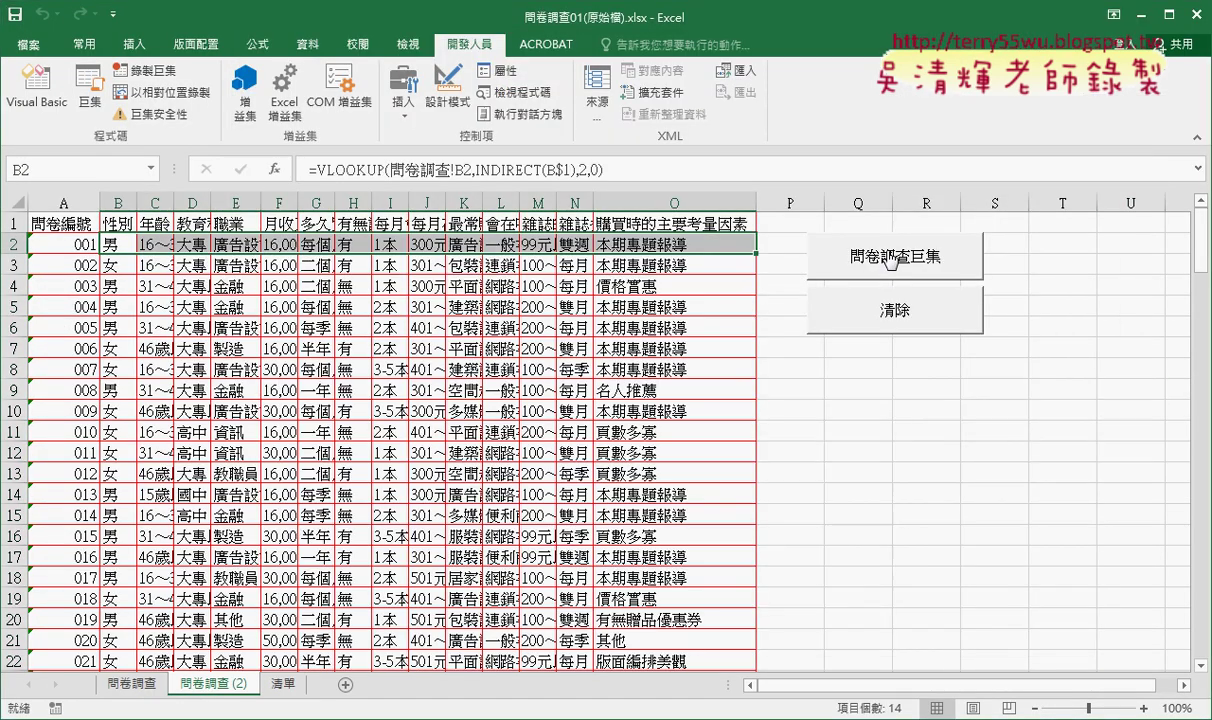
click(895, 315)
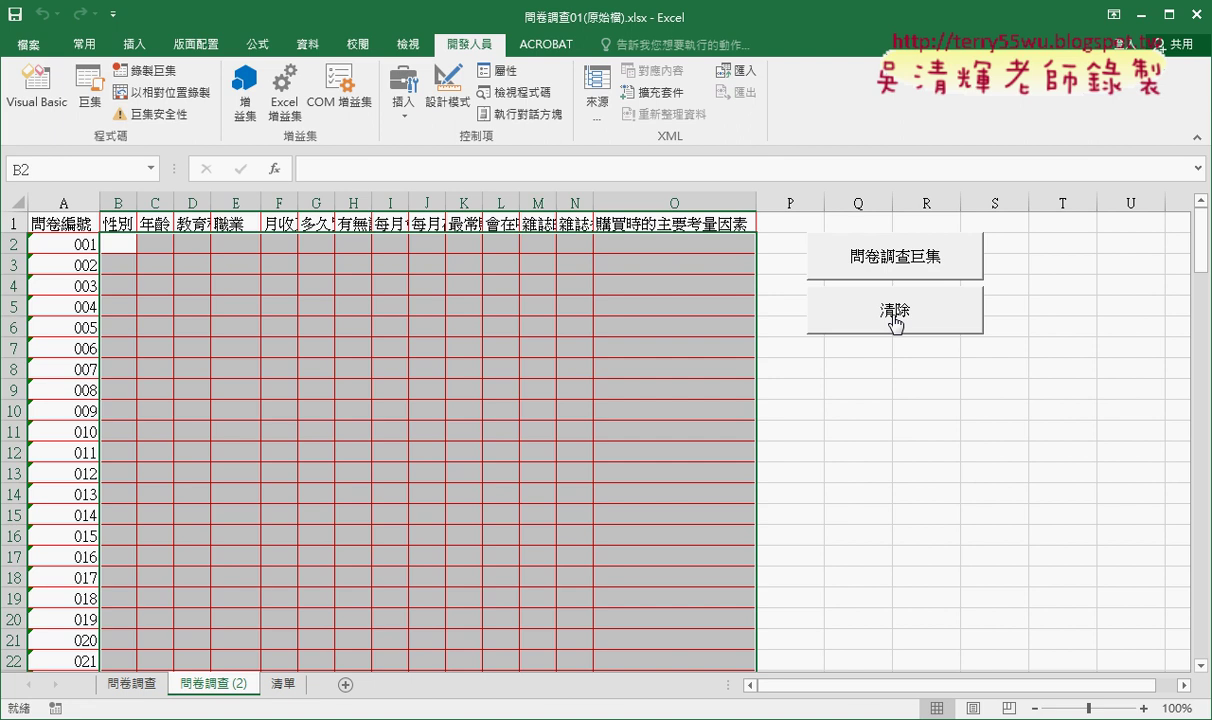
click(884, 408)
click(866, 262)
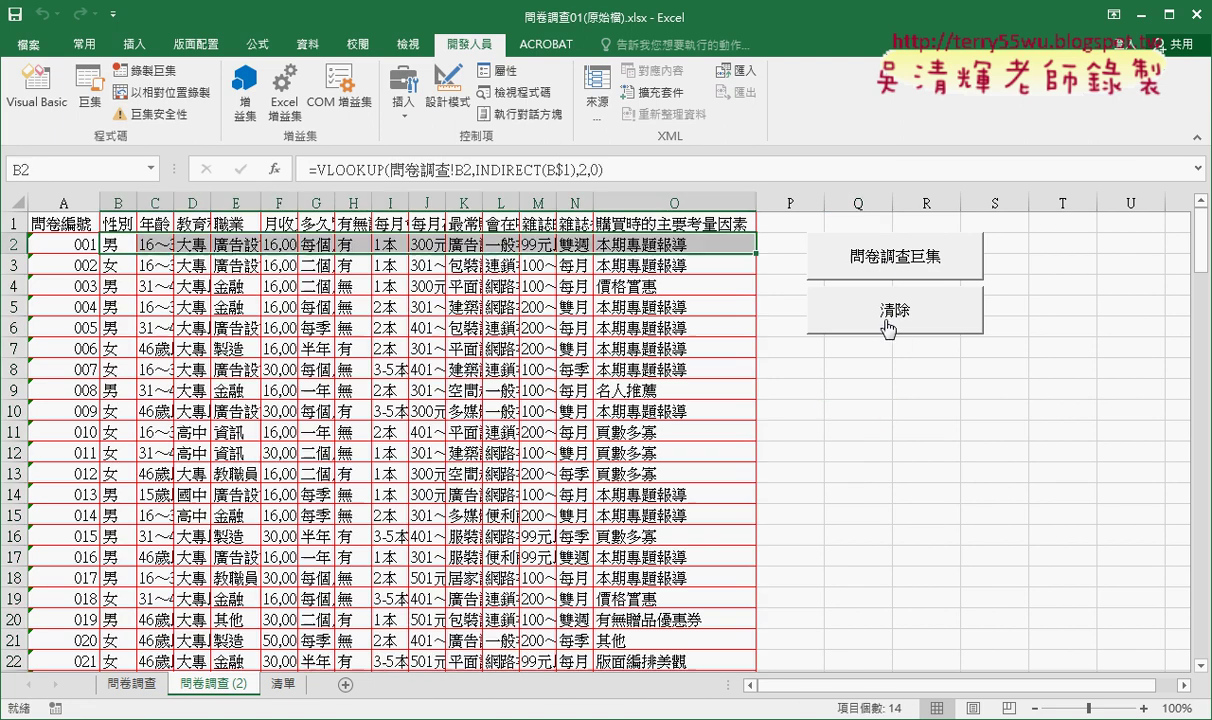
click(888, 326)
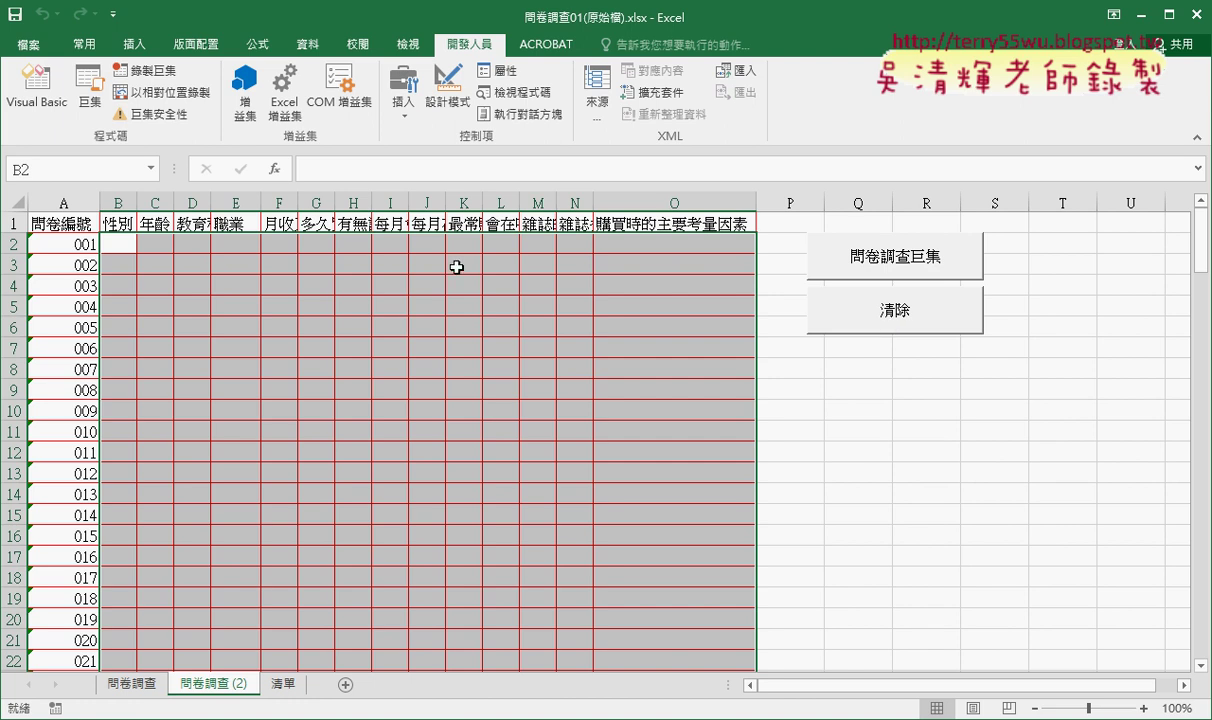
Refill the survey answers by running 問卷調查巨集.
click(90, 108)
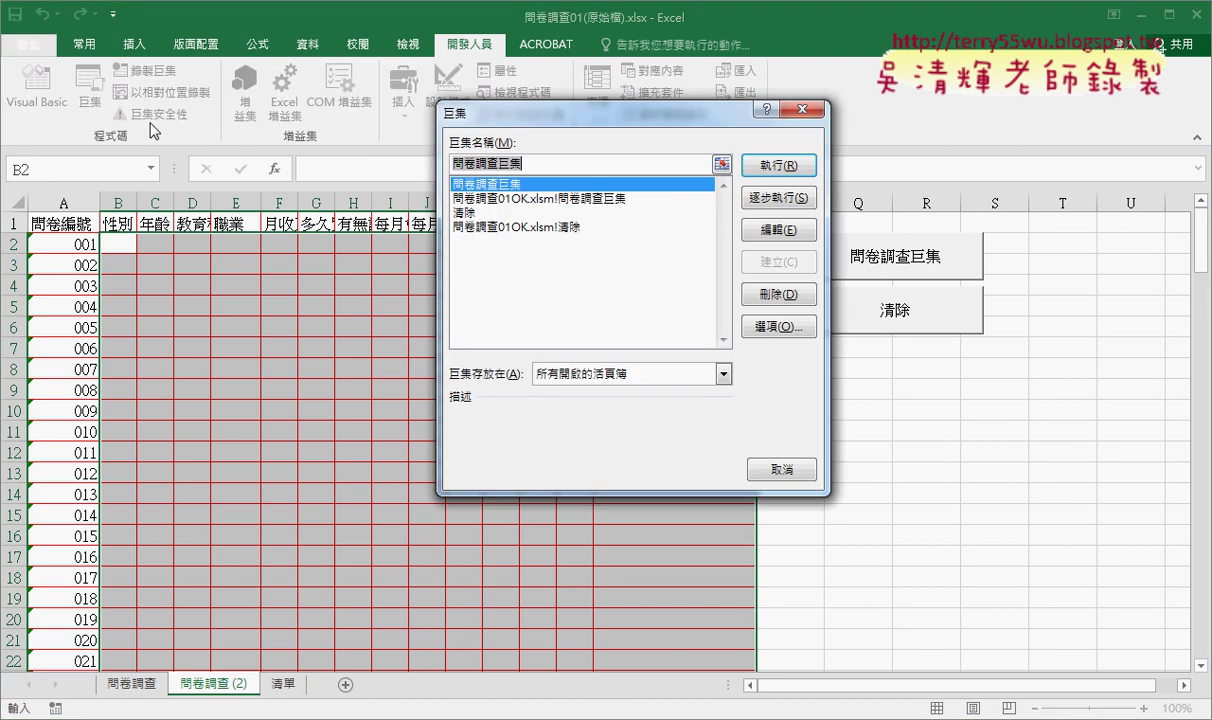
click(772, 228)
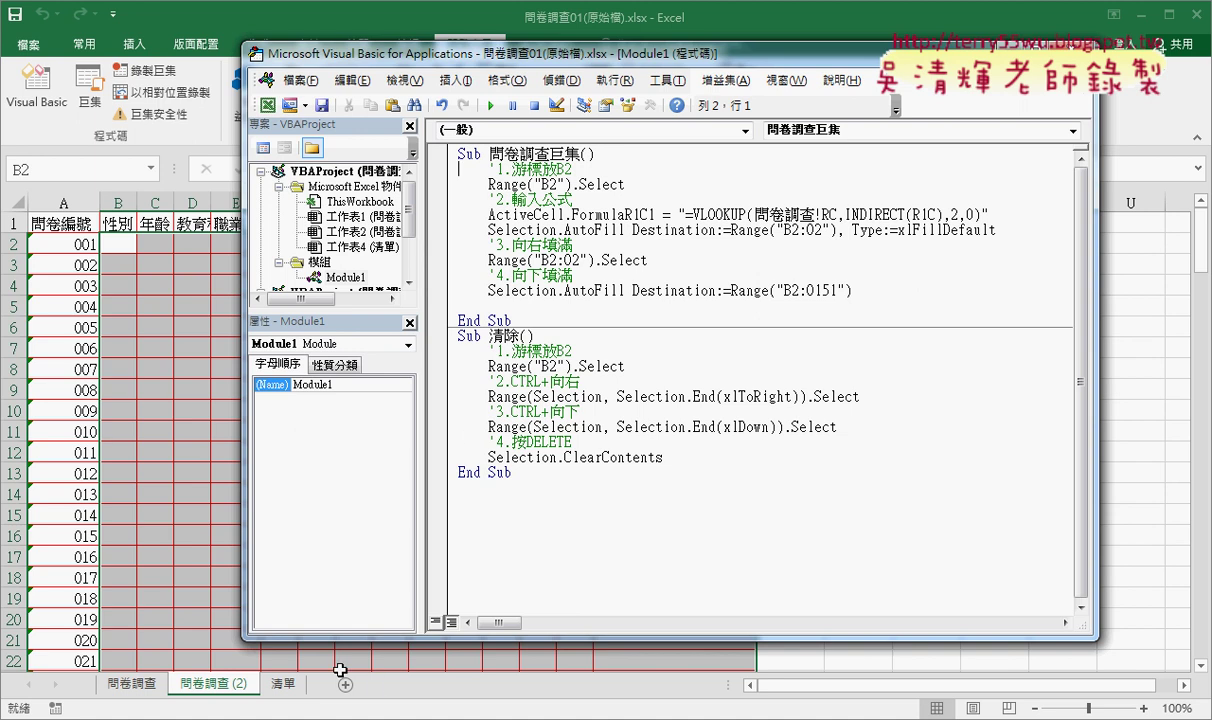
key(alt+F11)
click(910, 268)
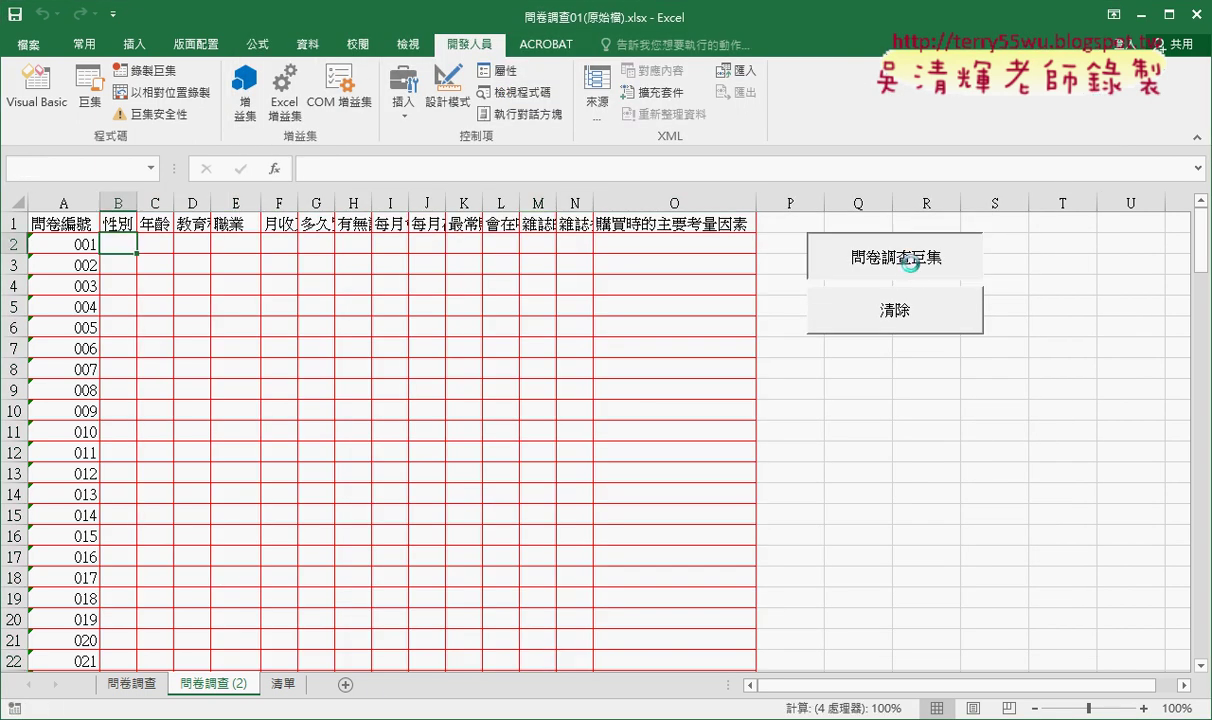
Insert a PivotTable from '問卷調查 (2)'!$A$1:$O$151 on a new worksheet.
click(134, 44)
click(22, 90)
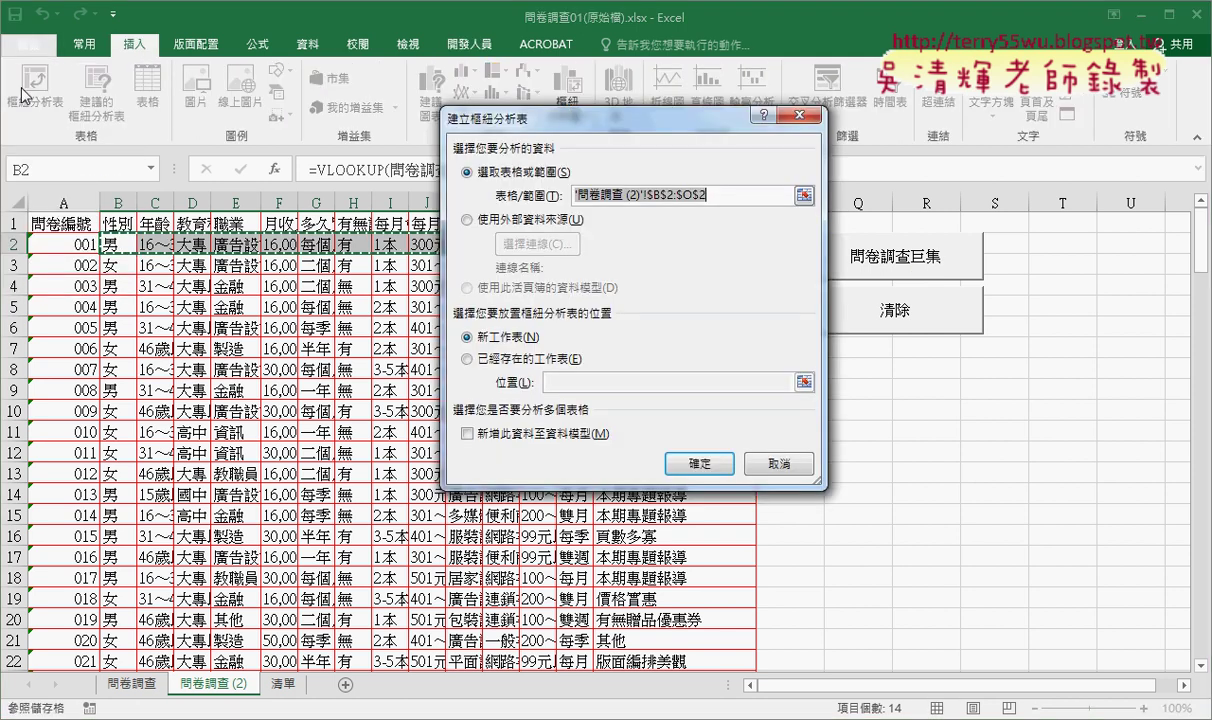
click(786, 470)
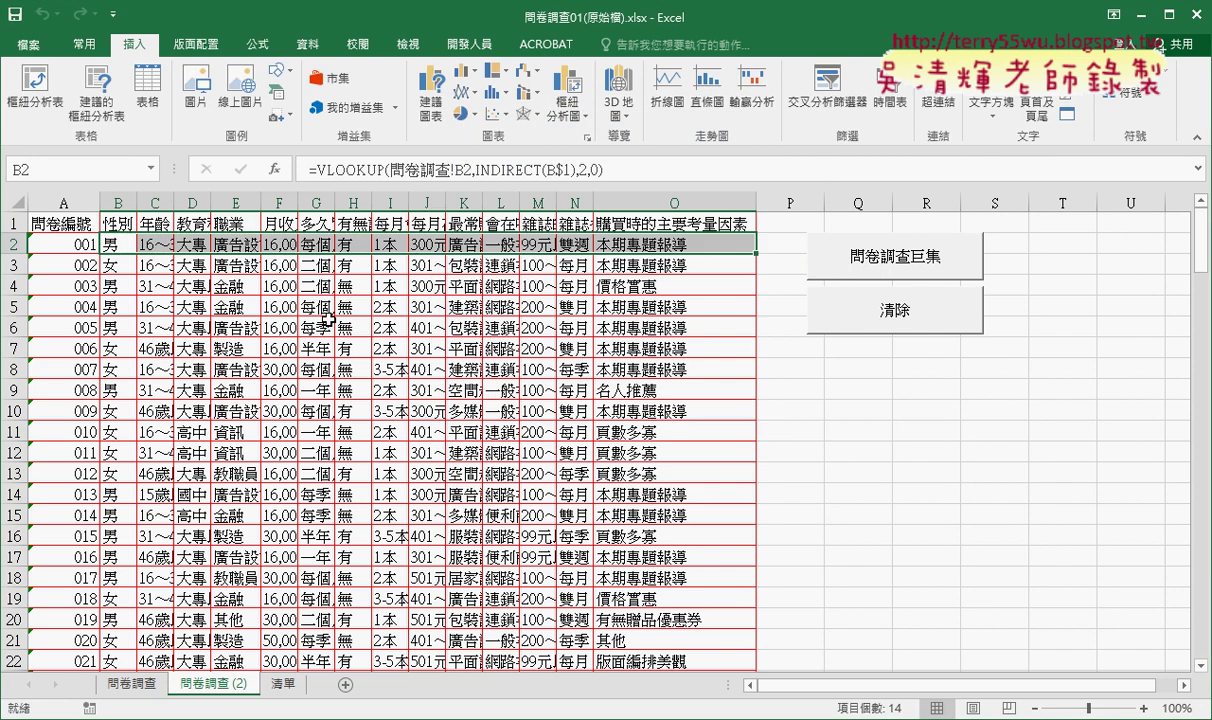
click(316, 325)
click(33, 88)
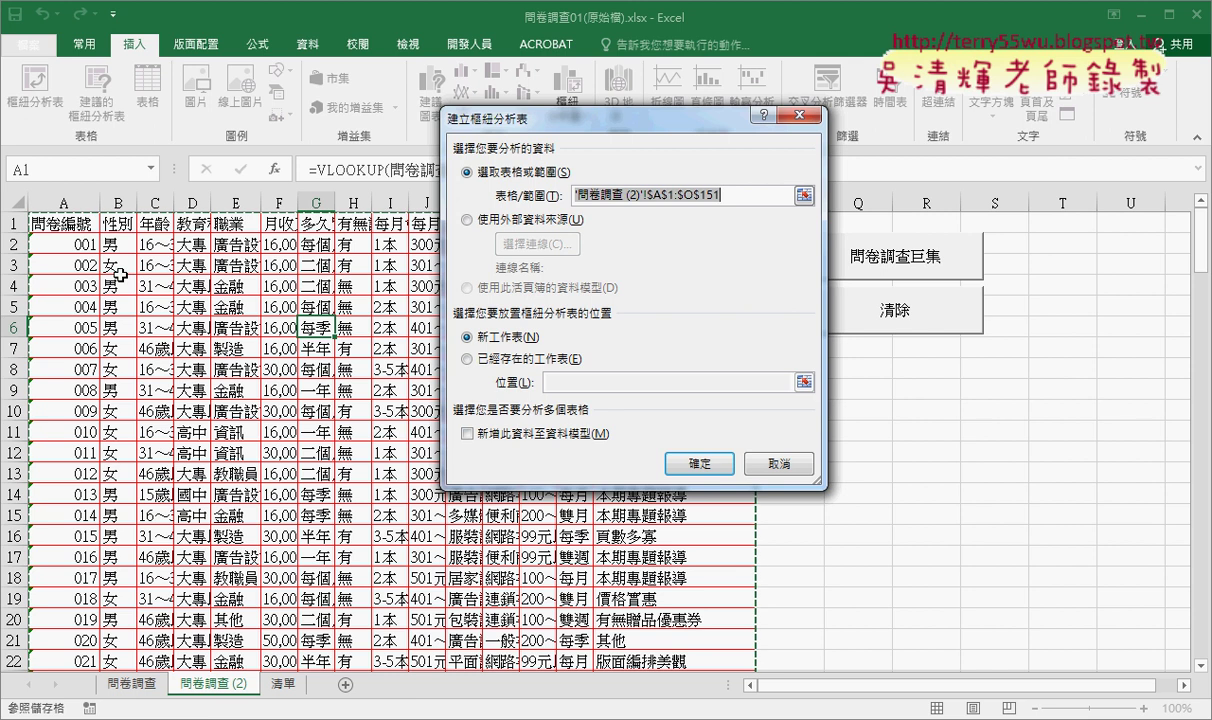
click(703, 467)
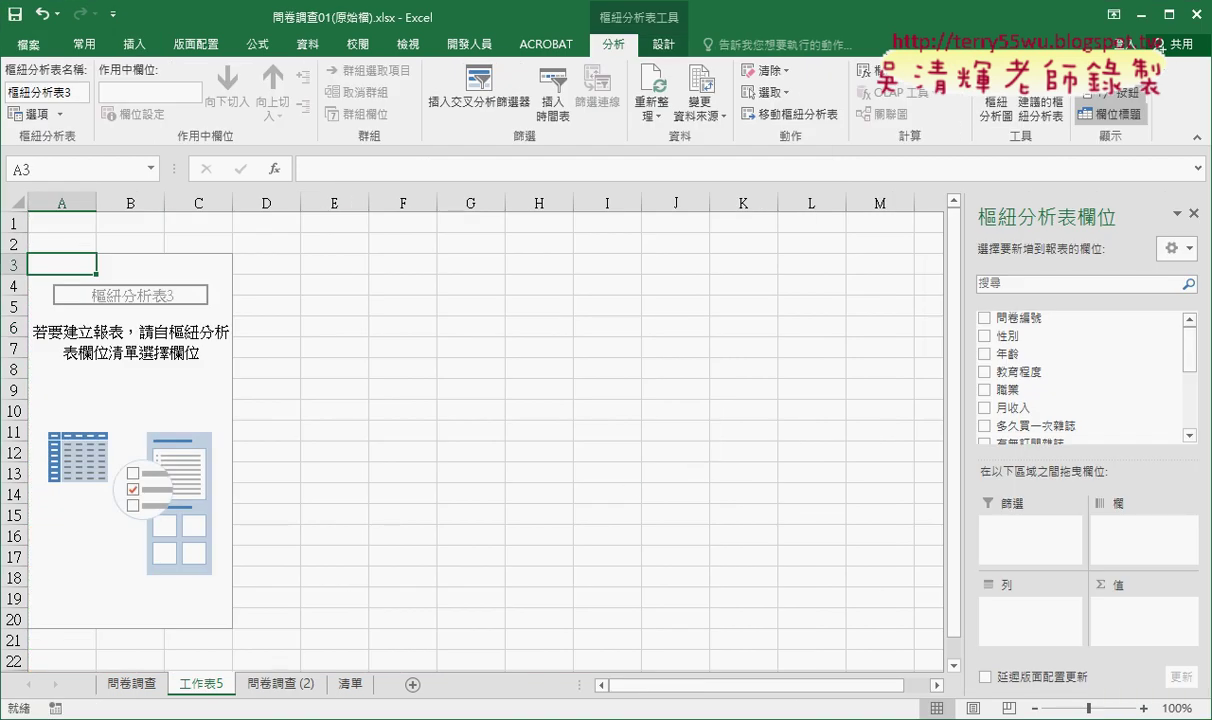
Find and select the 最常購買雜誌與年齡關係報表 heading in the notes, then return to the workbook.
click(155, 615)
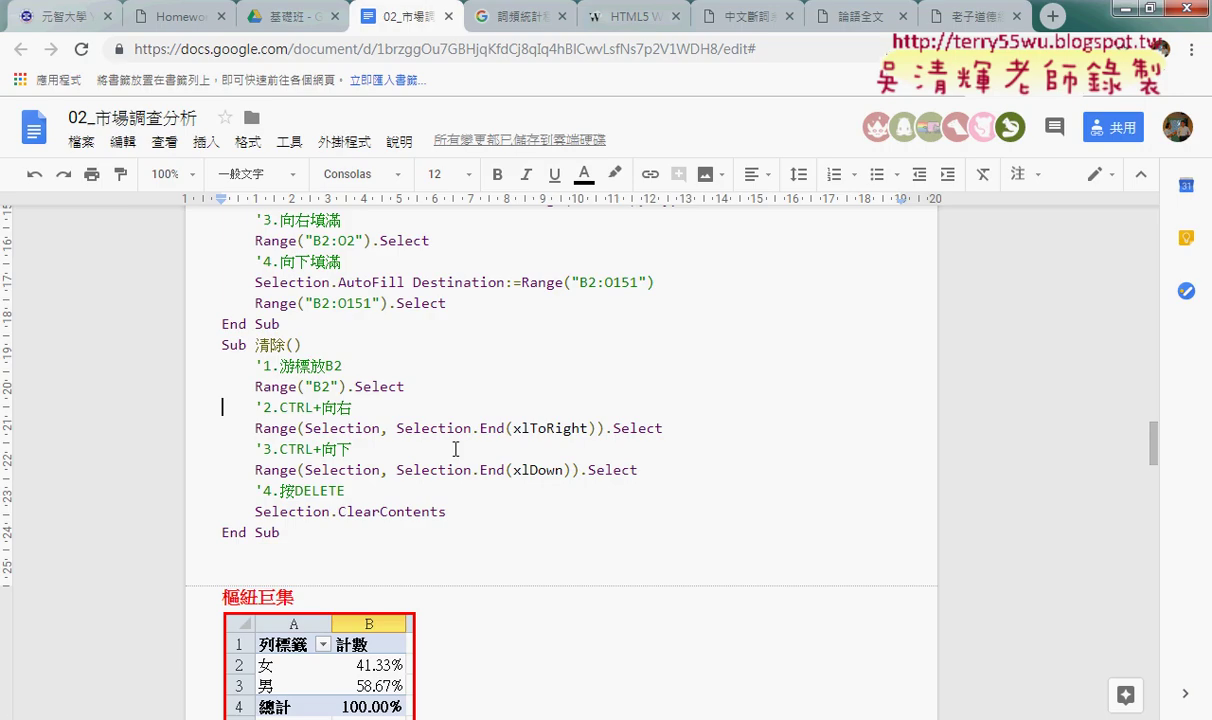
scroll(469, 440, up, 5)
scroll(472, 438, up, 5)
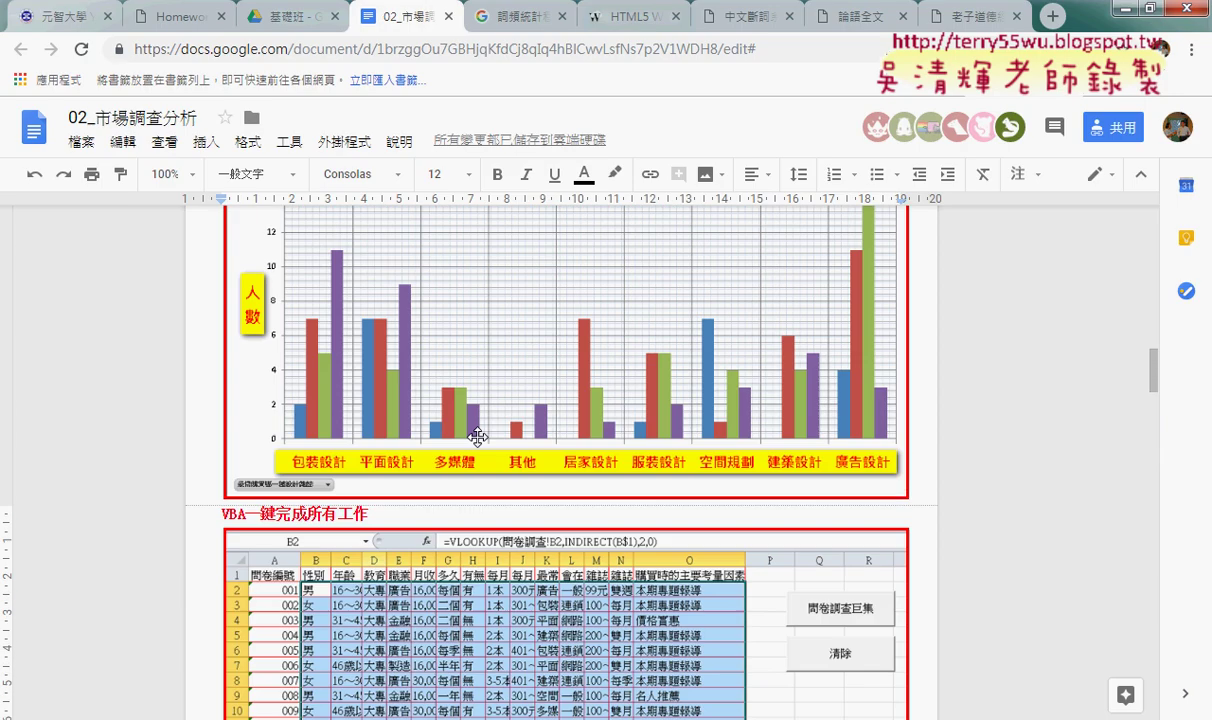
scroll(478, 436, up, 5)
scroll(478, 436, up, 3)
scroll(473, 433, up, 3)
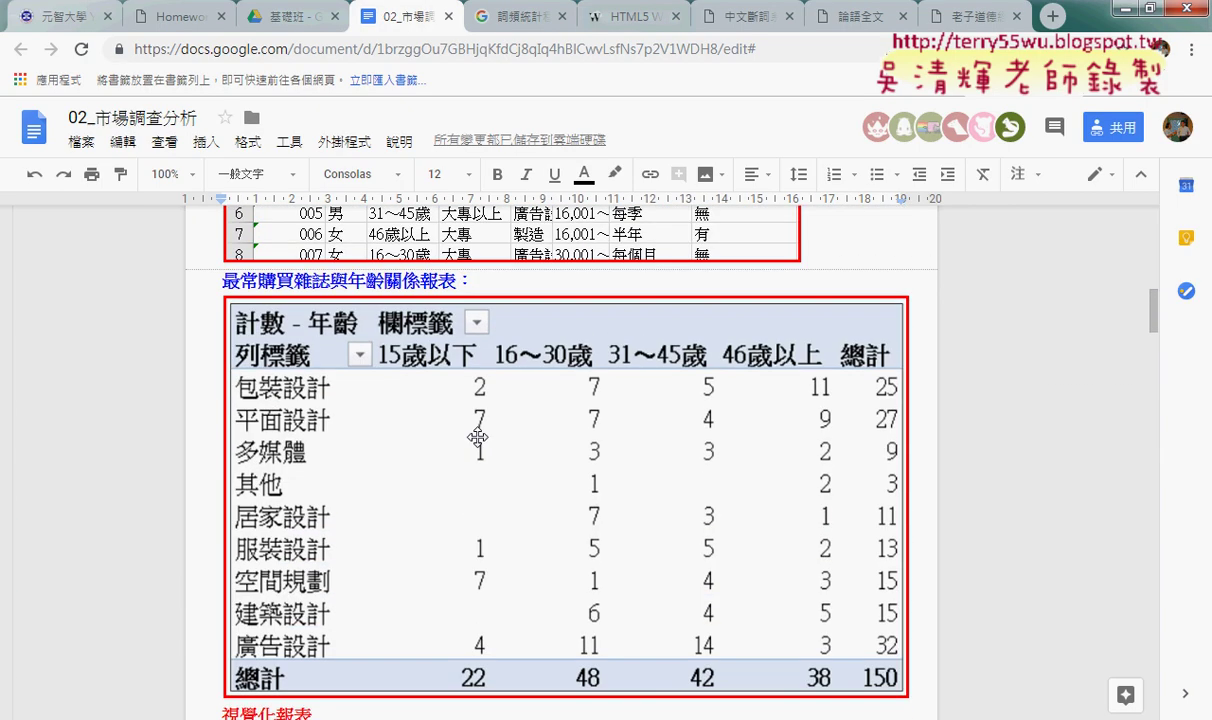
drag(222, 281, 330, 281)
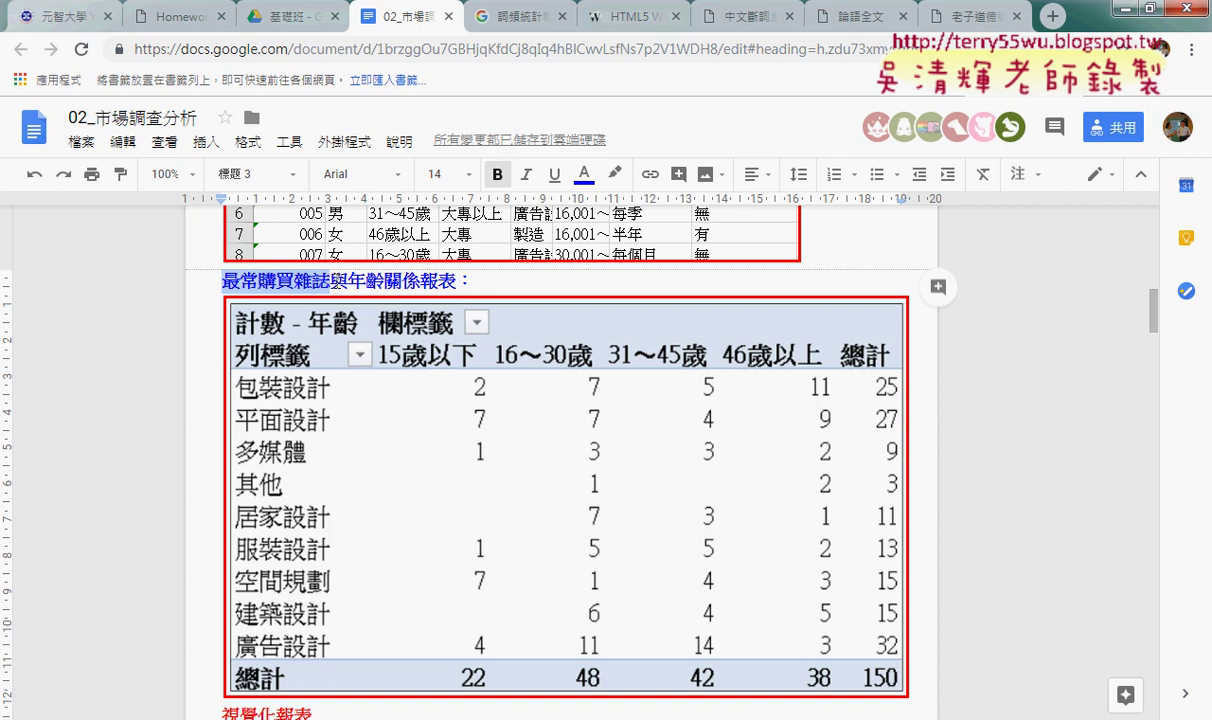
drag(348, 281, 458, 283)
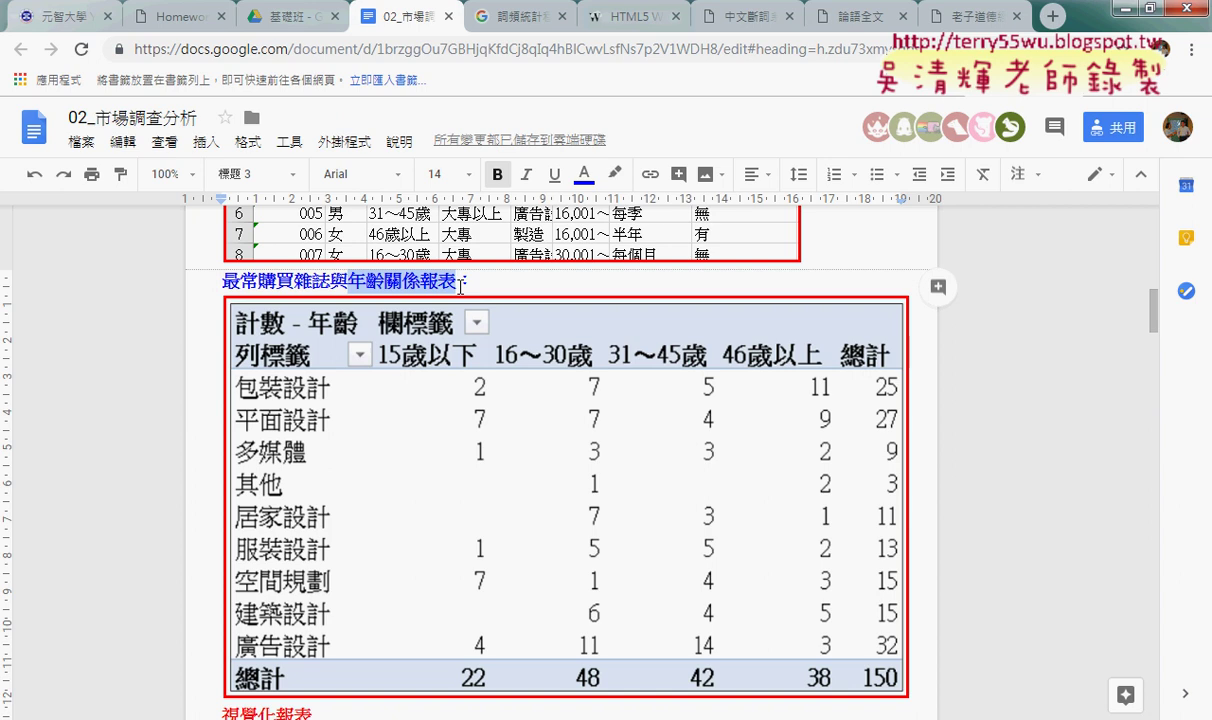
click(330, 719)
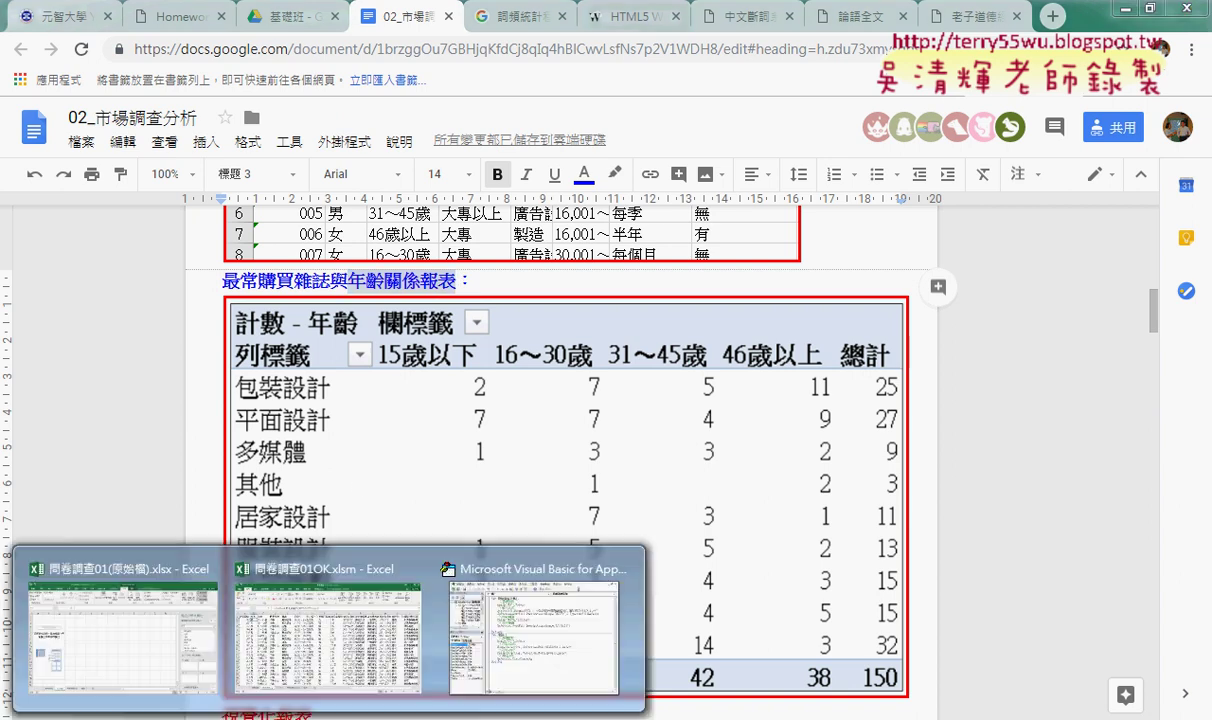
click(122, 652)
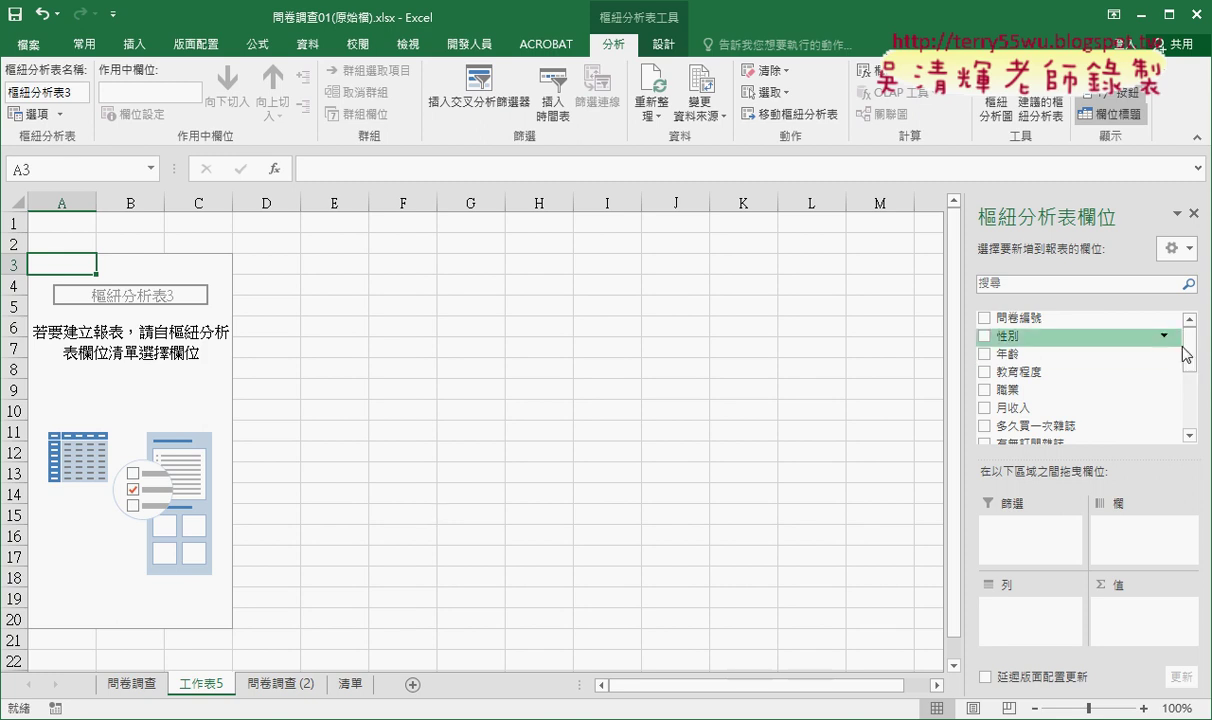
Put 最常購買哪一種設計雜誌 in the pivot rows and count it in Values.
scroll(1130, 335, down, 2)
scroll(1196, 363, down, 1)
scroll(1196, 360, down, 1)
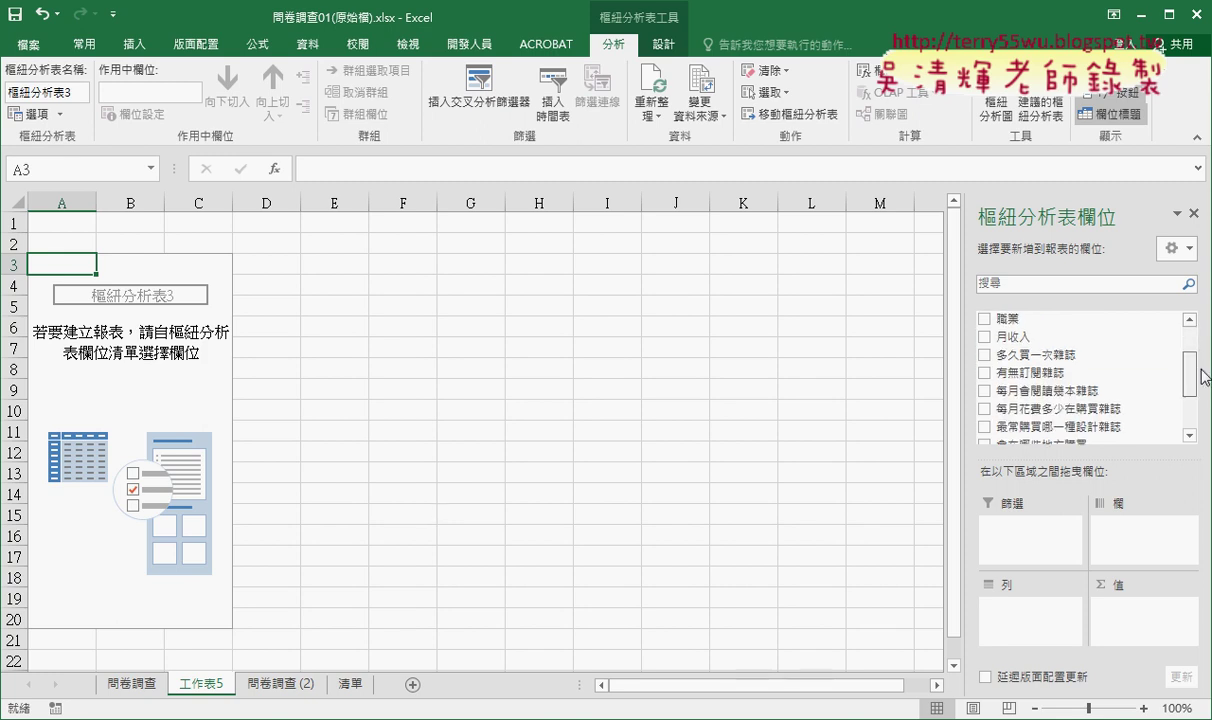
scroll(1196, 365, down, 1)
drag(1097, 416, 1020, 615)
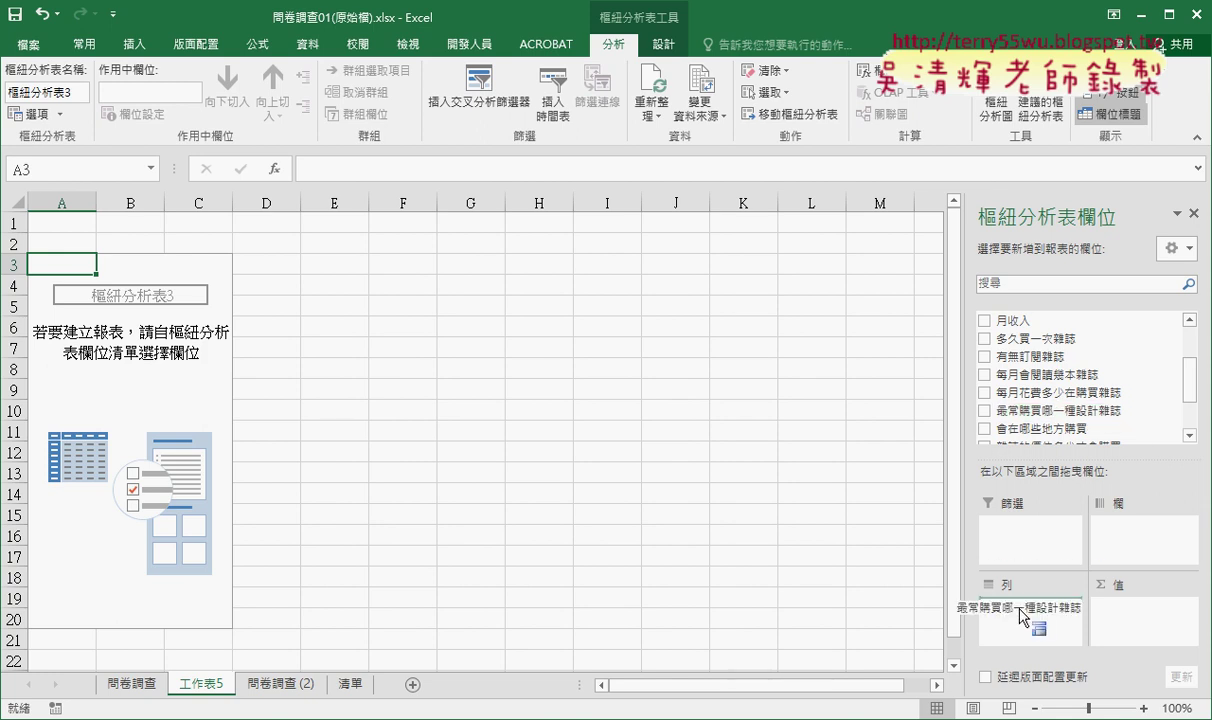
drag(1020, 615, 1022, 616)
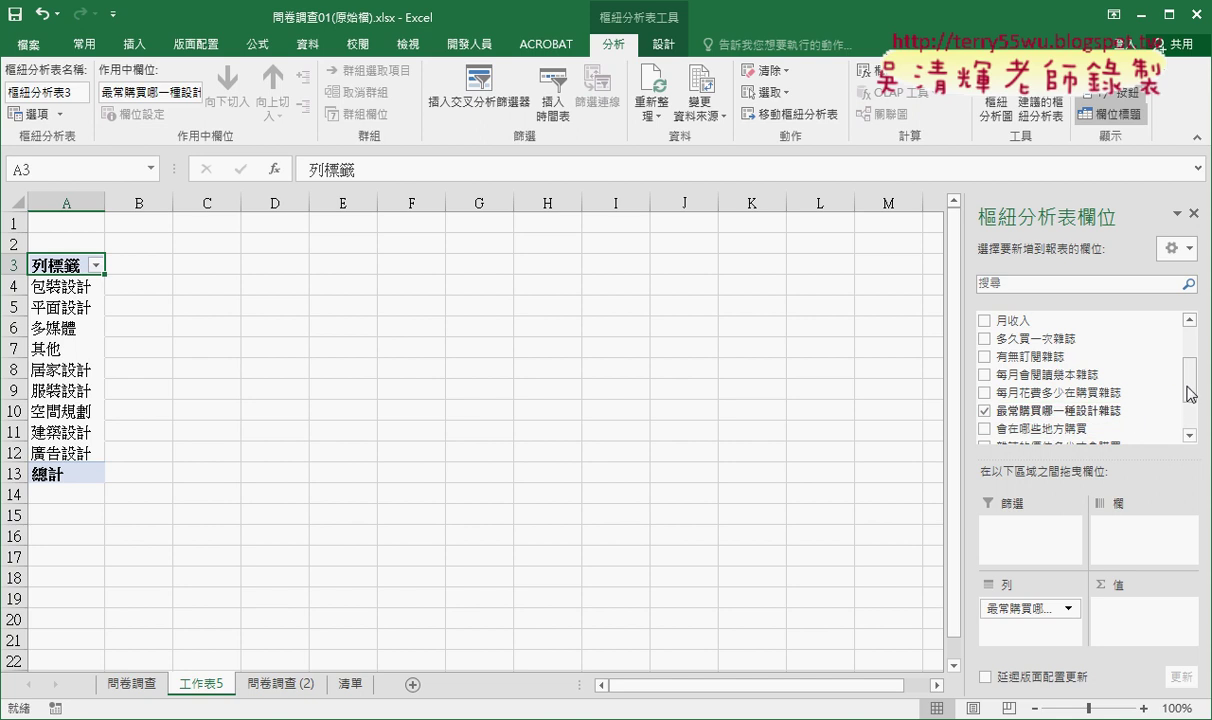
drag(1112, 410, 1117, 605)
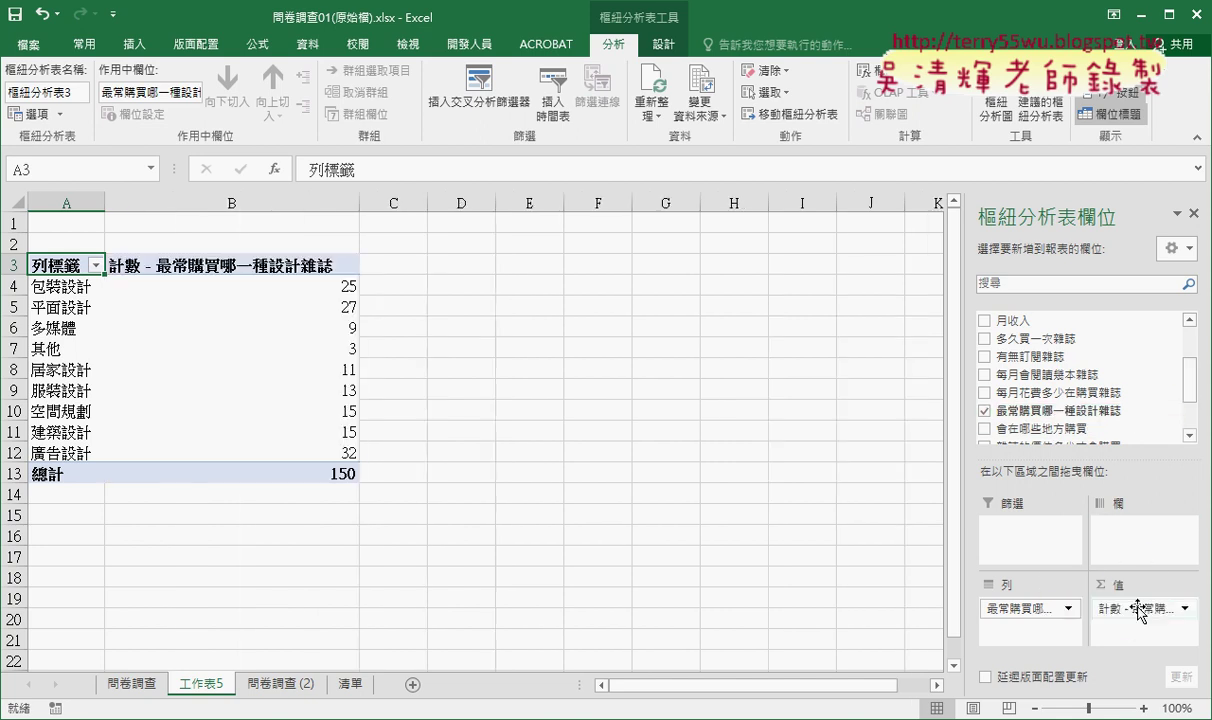
Add 年齡 as the pivot columns and narrow column A.
scroll(1190, 400, up, 1)
drag(1190, 400, 1191, 371)
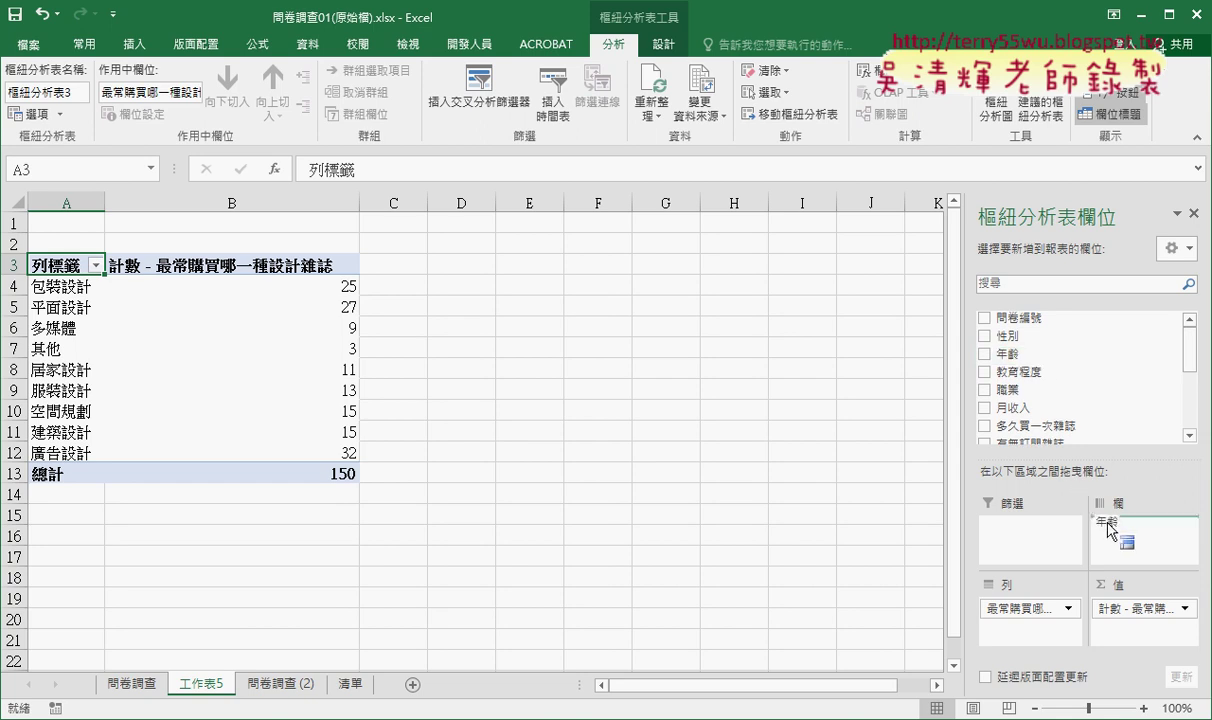
drag(1024, 357, 1108, 528)
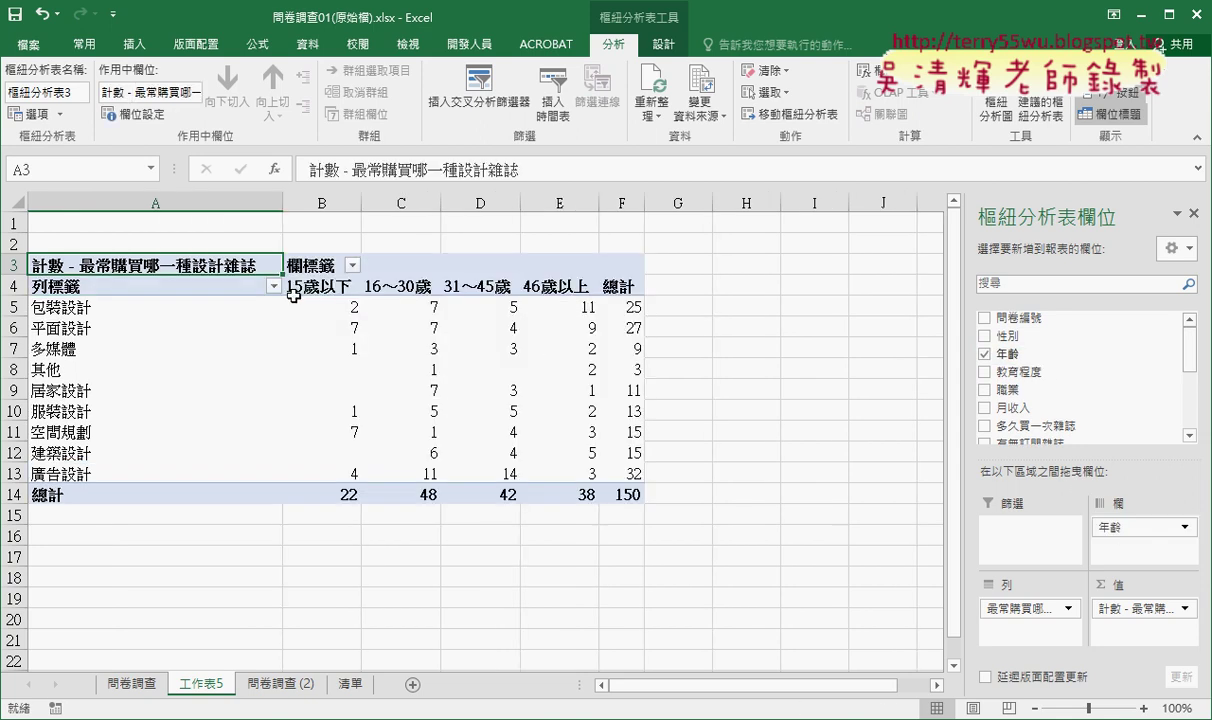
drag(284, 200, 146, 200)
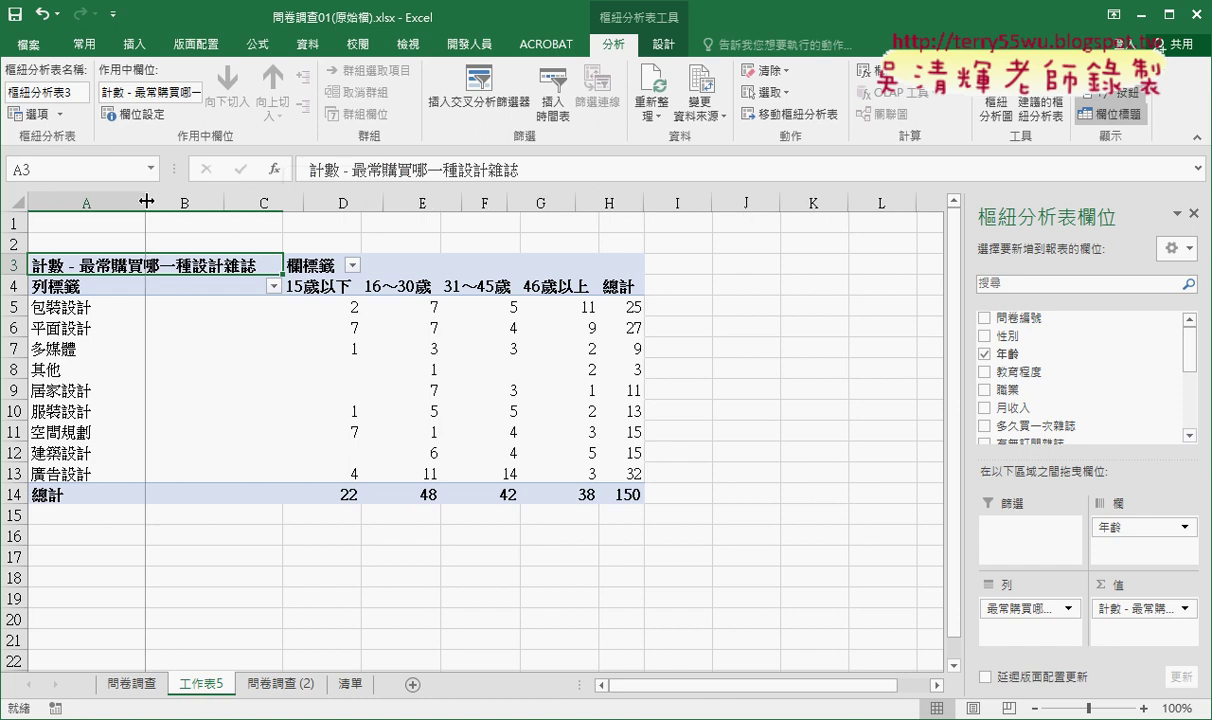
Set the PivotTable option 'For empty cells show' to 0.
click(200, 308)
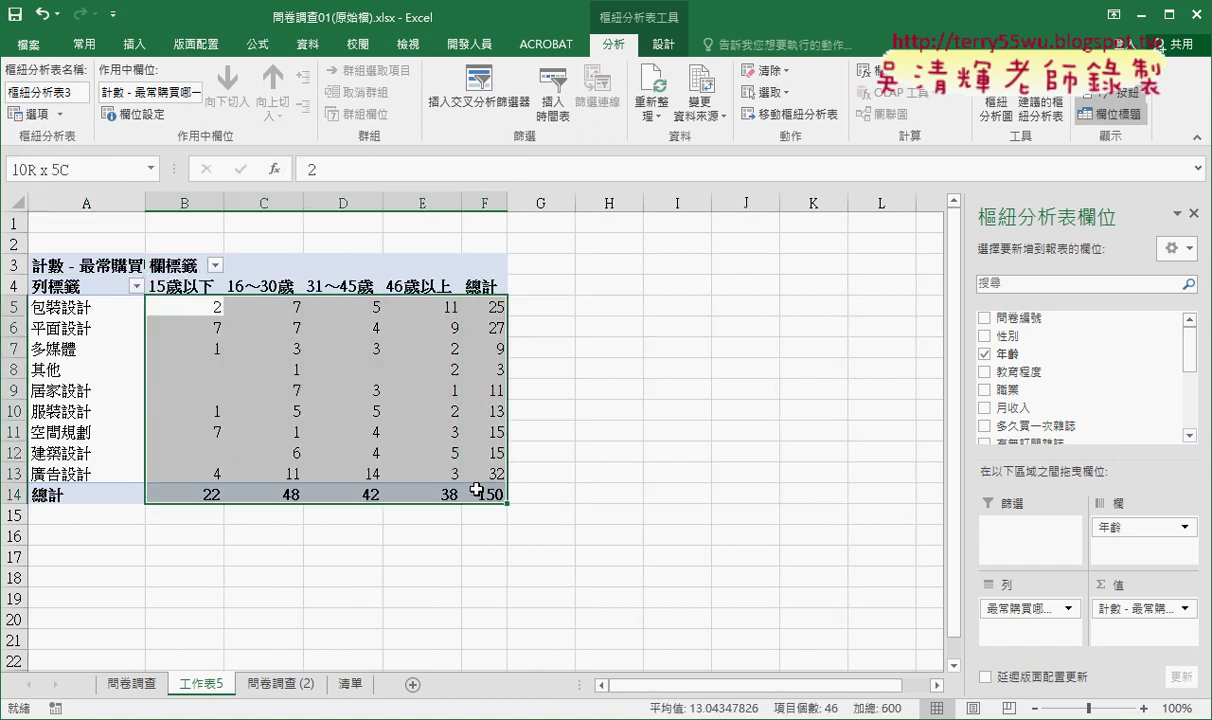
drag(448, 466, 490, 497)
click(36, 116)
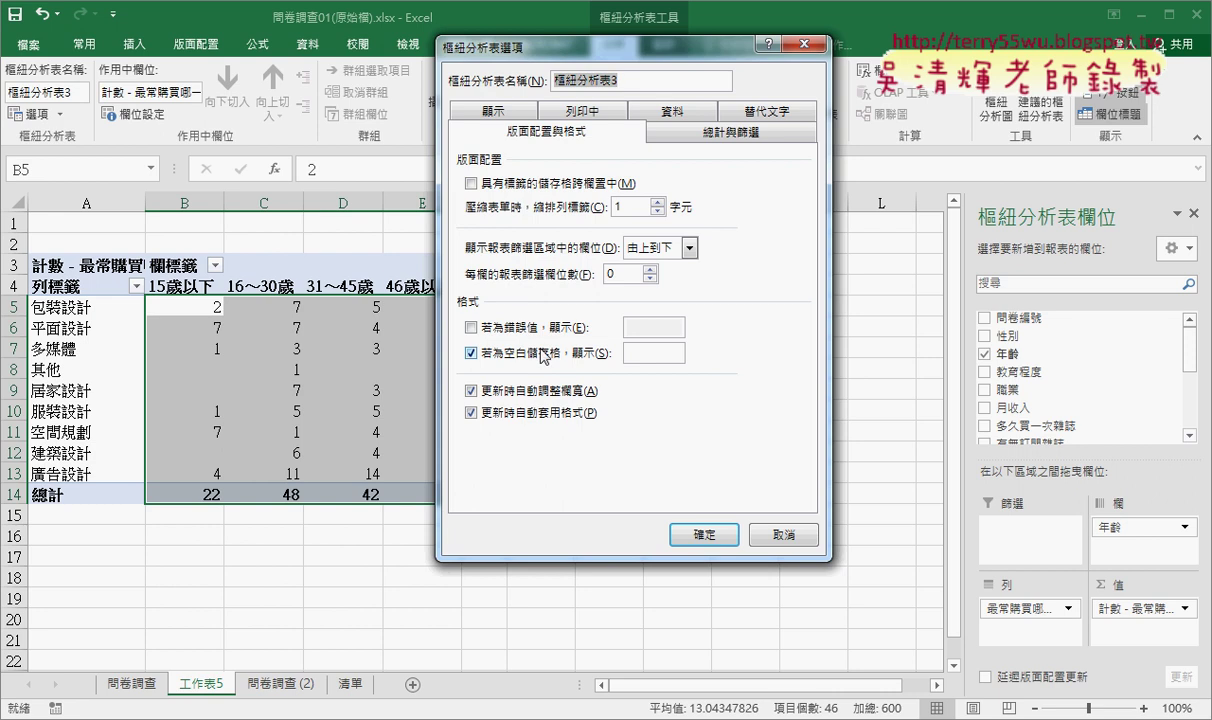
click(656, 351)
text(0)
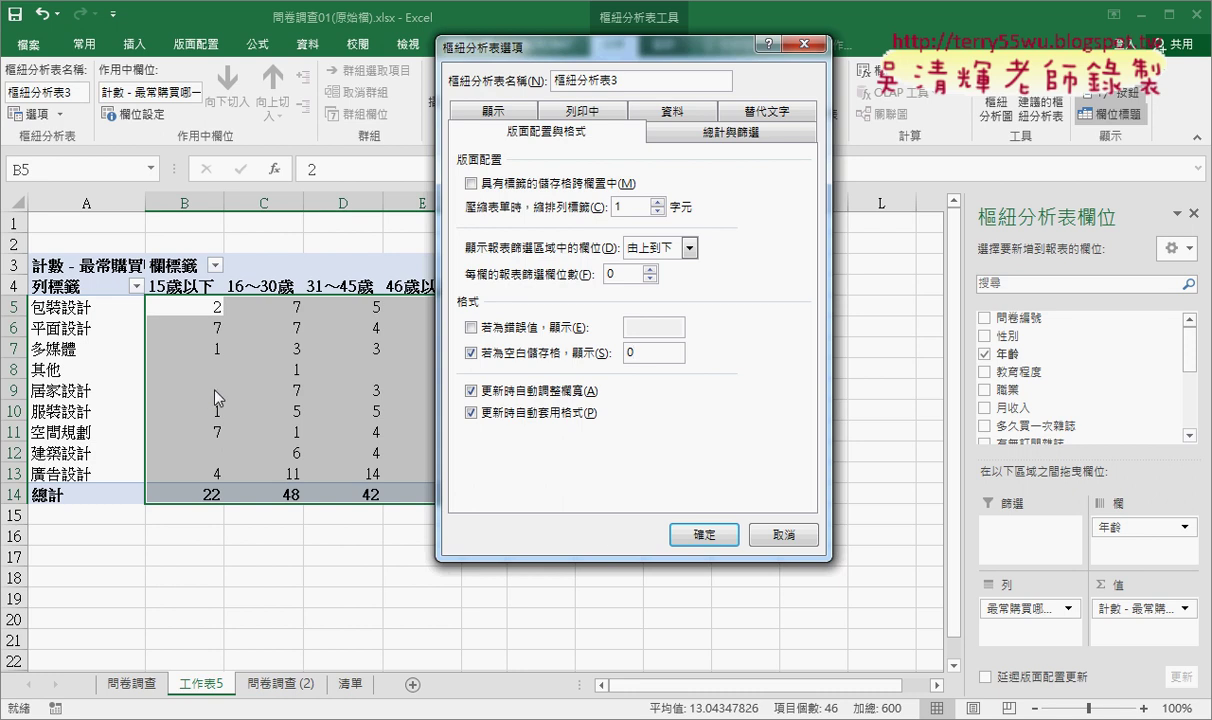
click(718, 536)
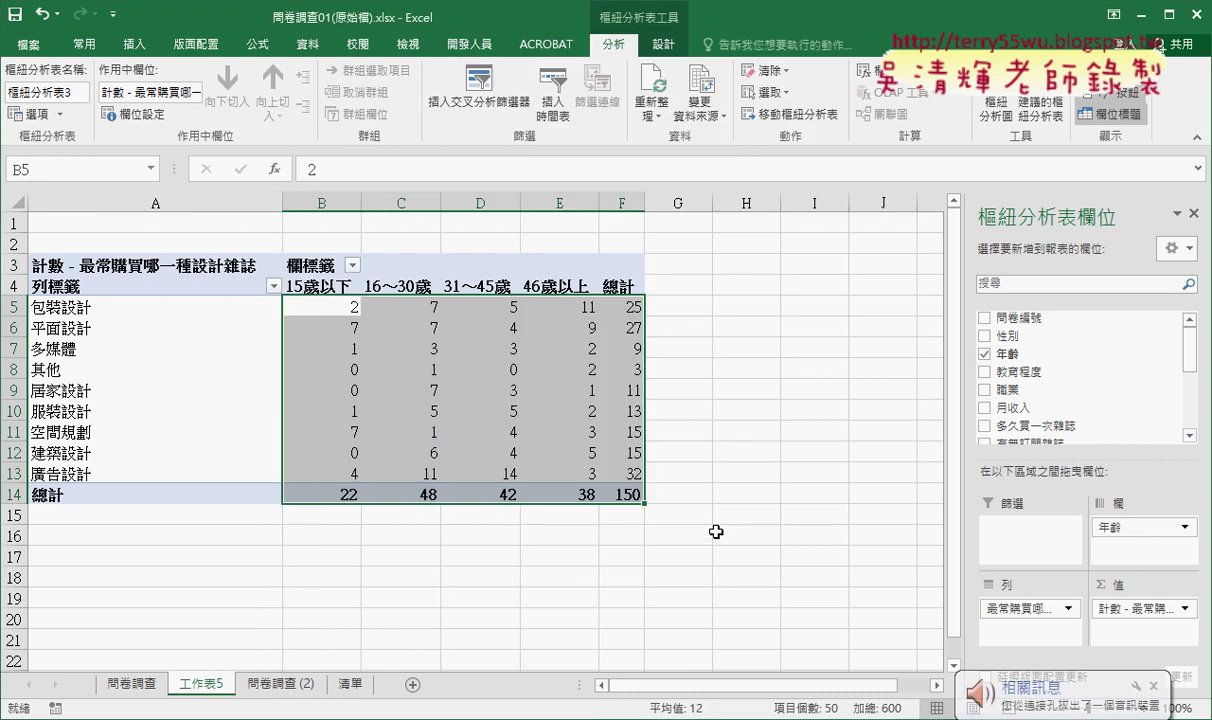
click(746, 508)
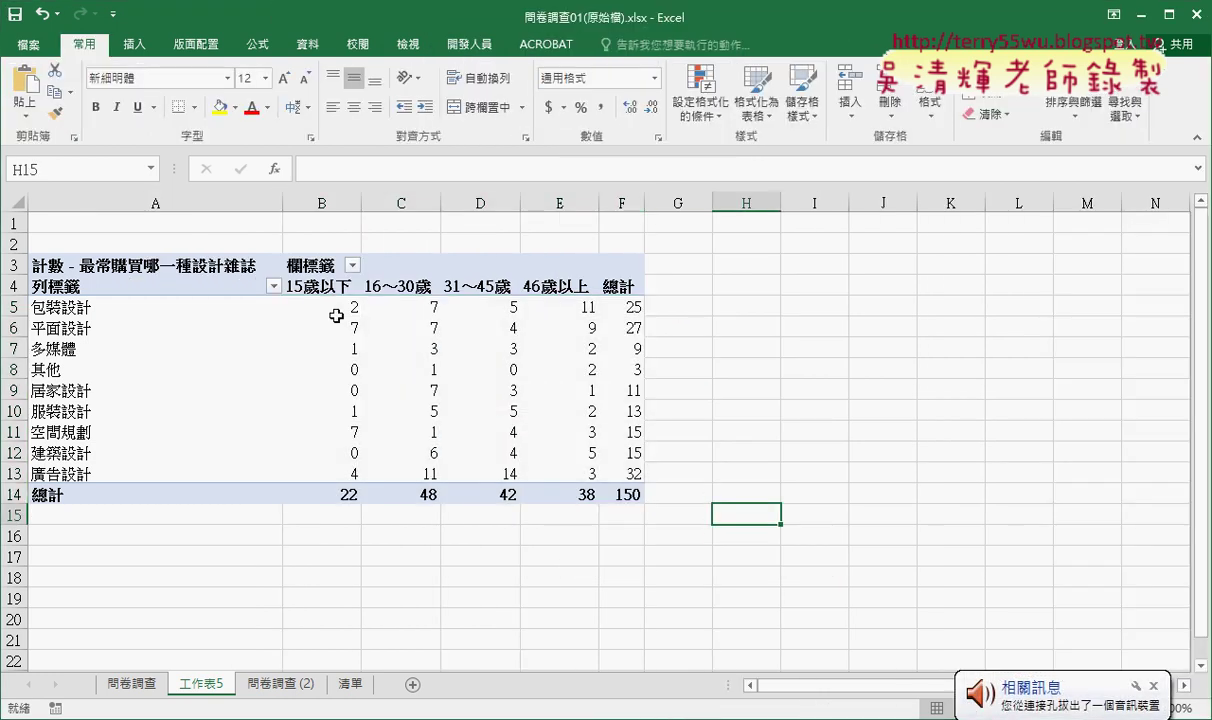
Sort magazine types by 總計 descending, from 廣告設計 (32) down to 其他 (3).
drag(325, 307, 626, 472)
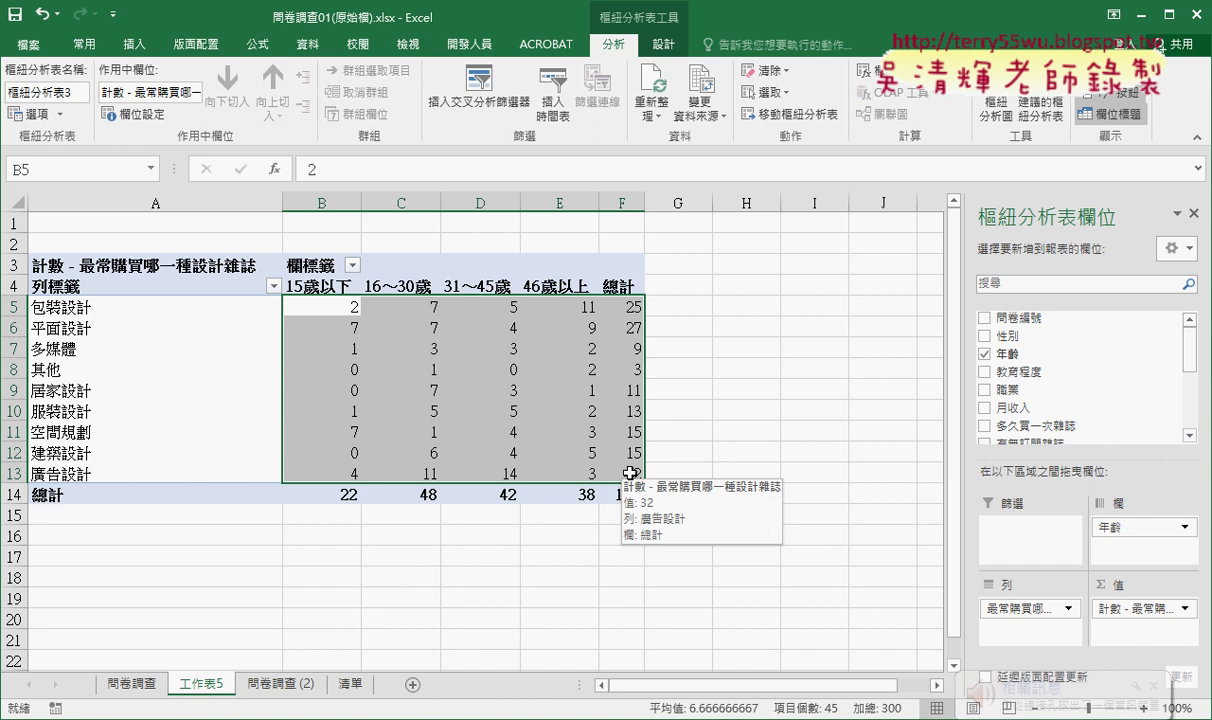
click(622, 306)
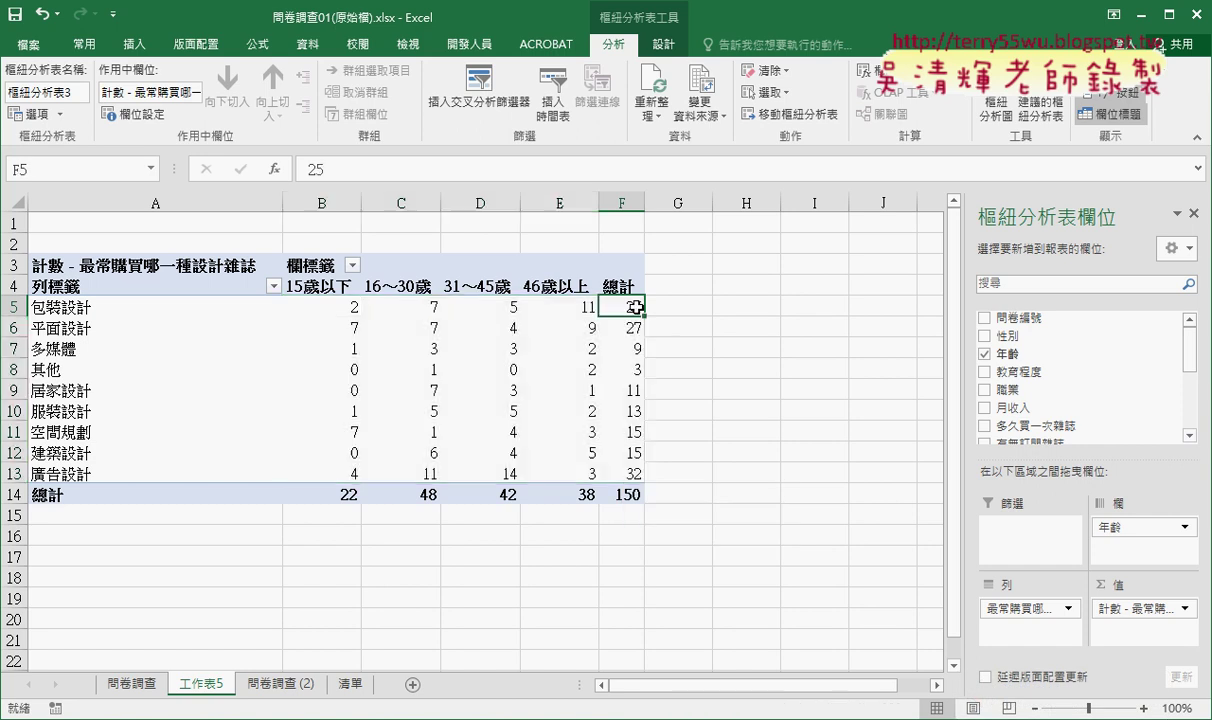
click(307, 44)
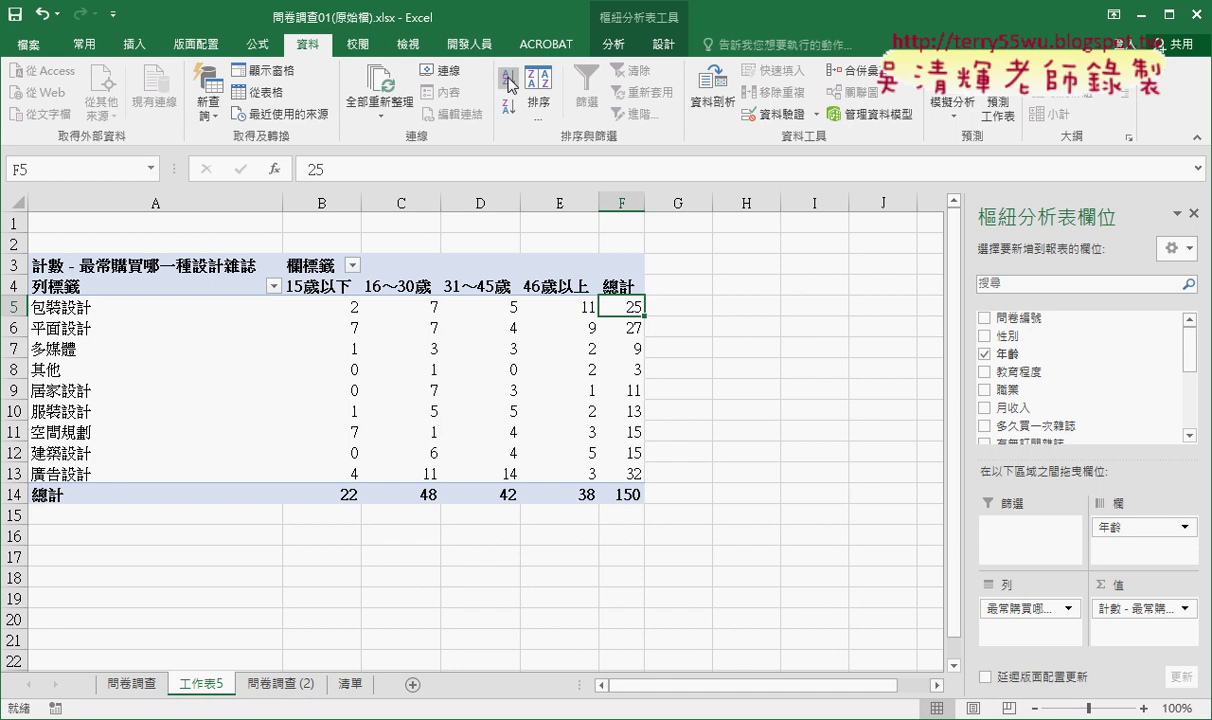
click(509, 110)
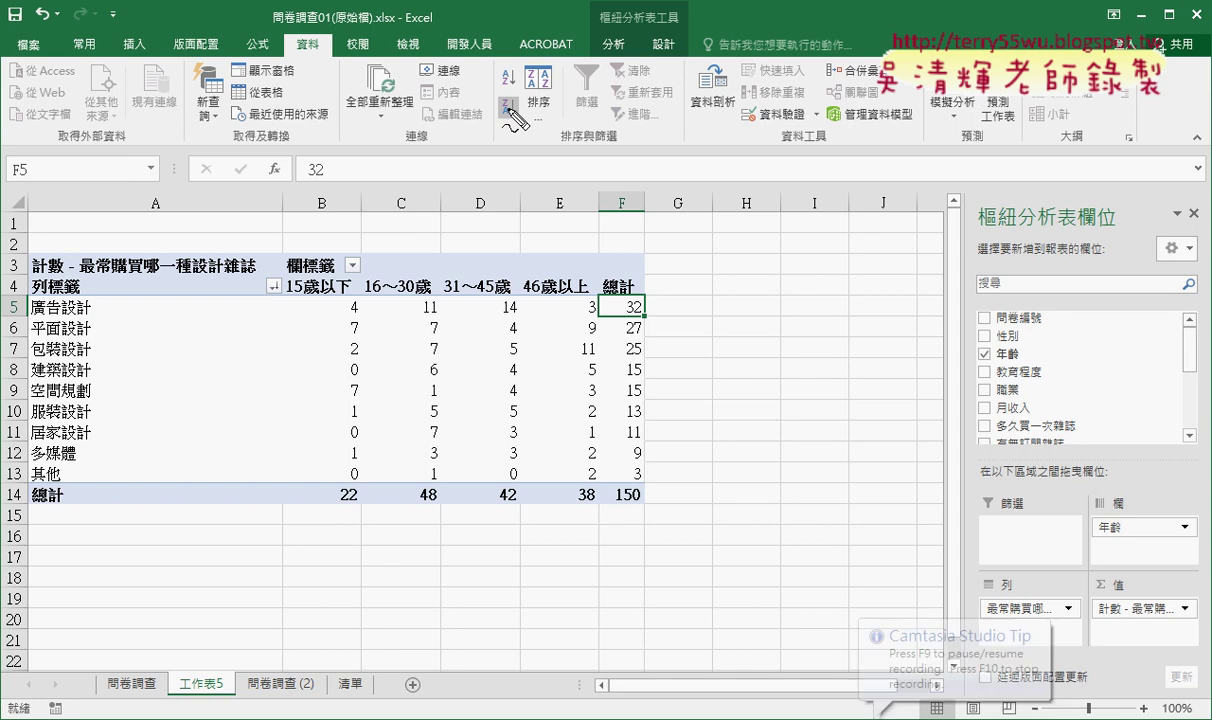
drag(650, 322, 640, 305)
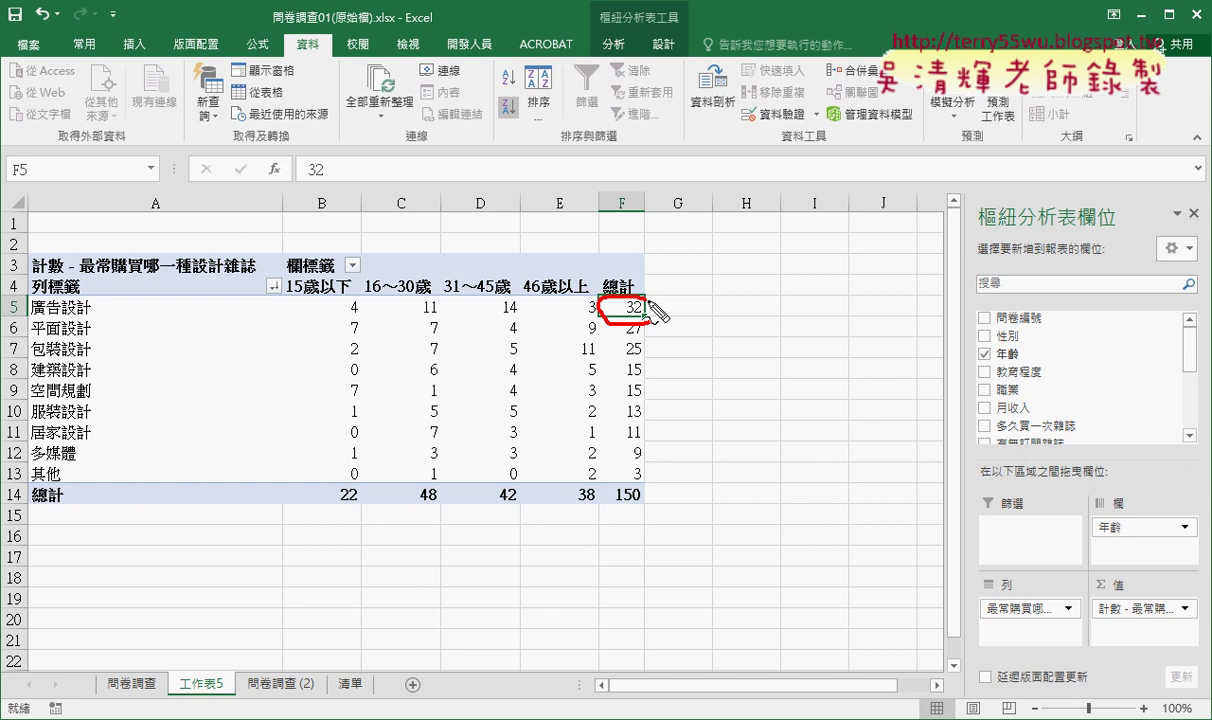
drag(318, 36, 322, 48)
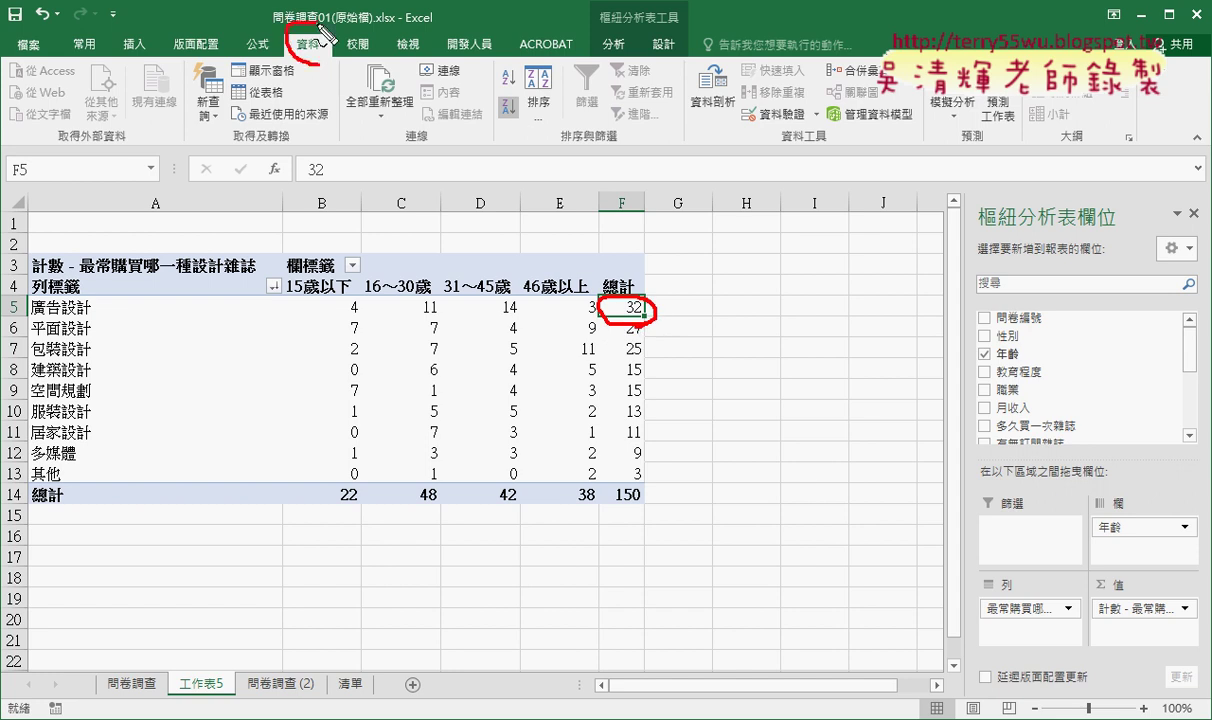
mouse_move(497, 128)
mouse_down()
mouse_move(512, 131)
mouse_move(514, 112)
mouse_up()
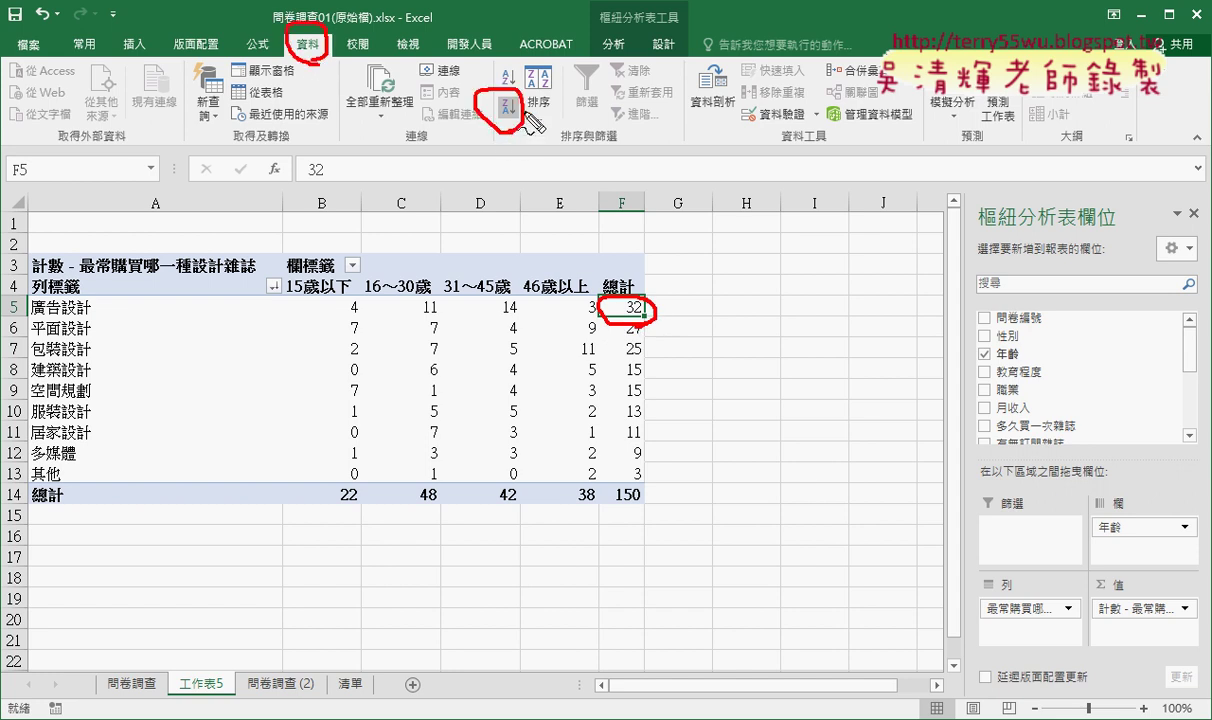
drag(657, 300, 660, 425)
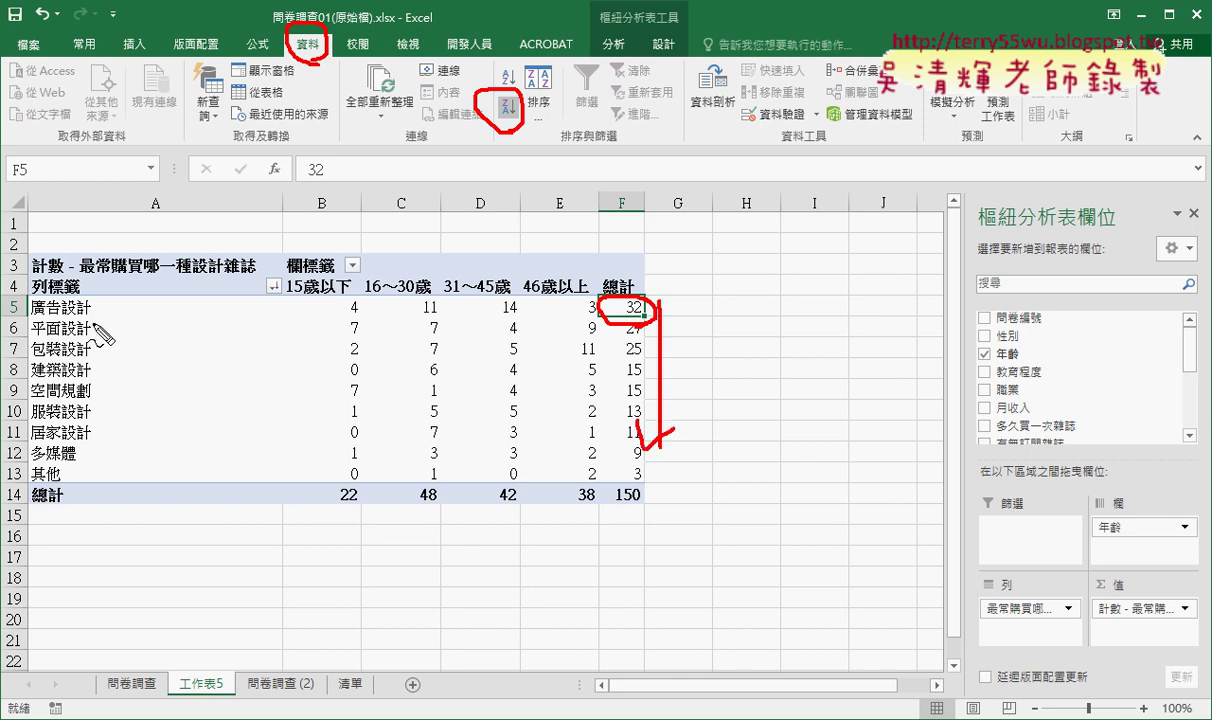
drag(95, 321, 22, 324)
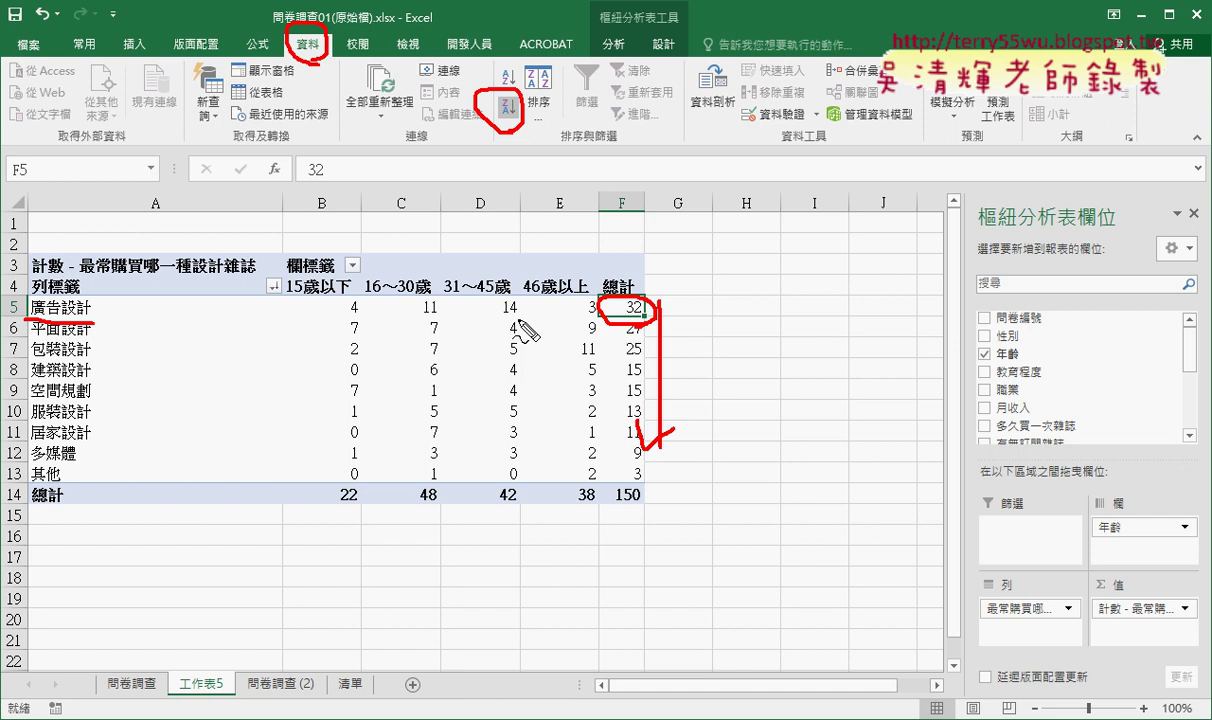
mouse_move(520, 321)
mouse_down()
mouse_move(487, 268)
mouse_move(516, 320)
mouse_up()
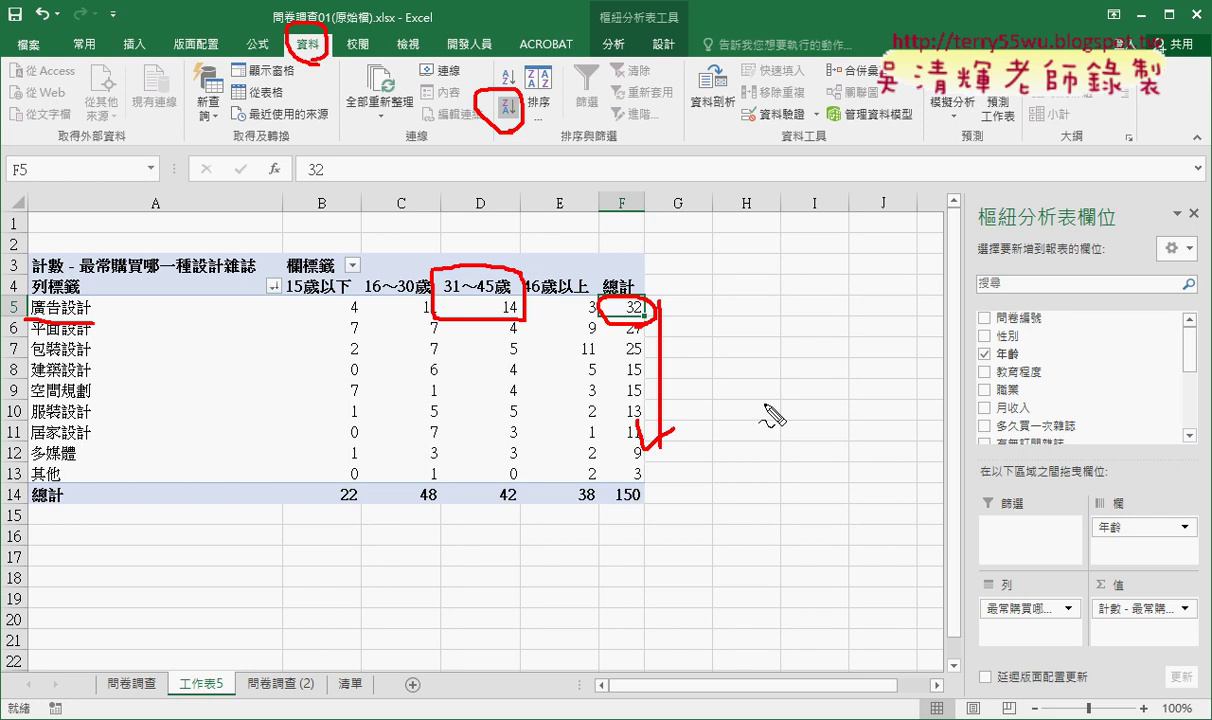
key(Escape)
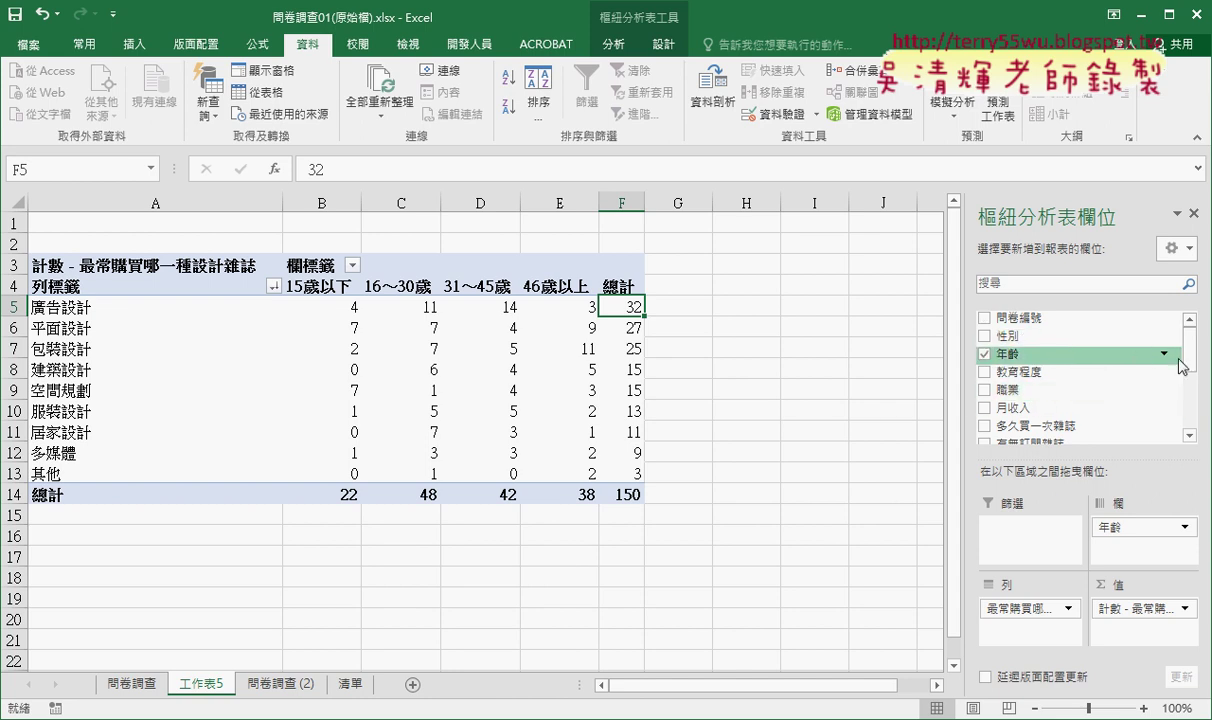
Check the 服裝設計 count for 16～30歲, then scroll the Google Docs report to its 視覺化報表 chart.
drag(1189, 345, 1190, 402)
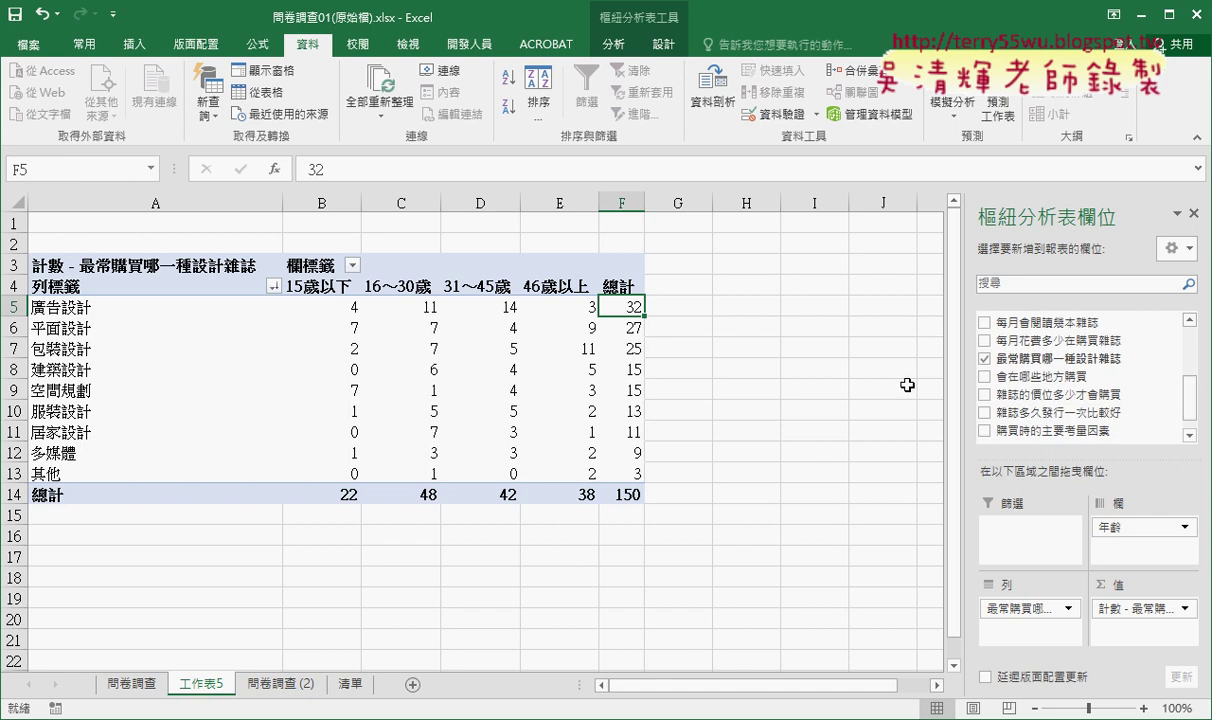
click(421, 406)
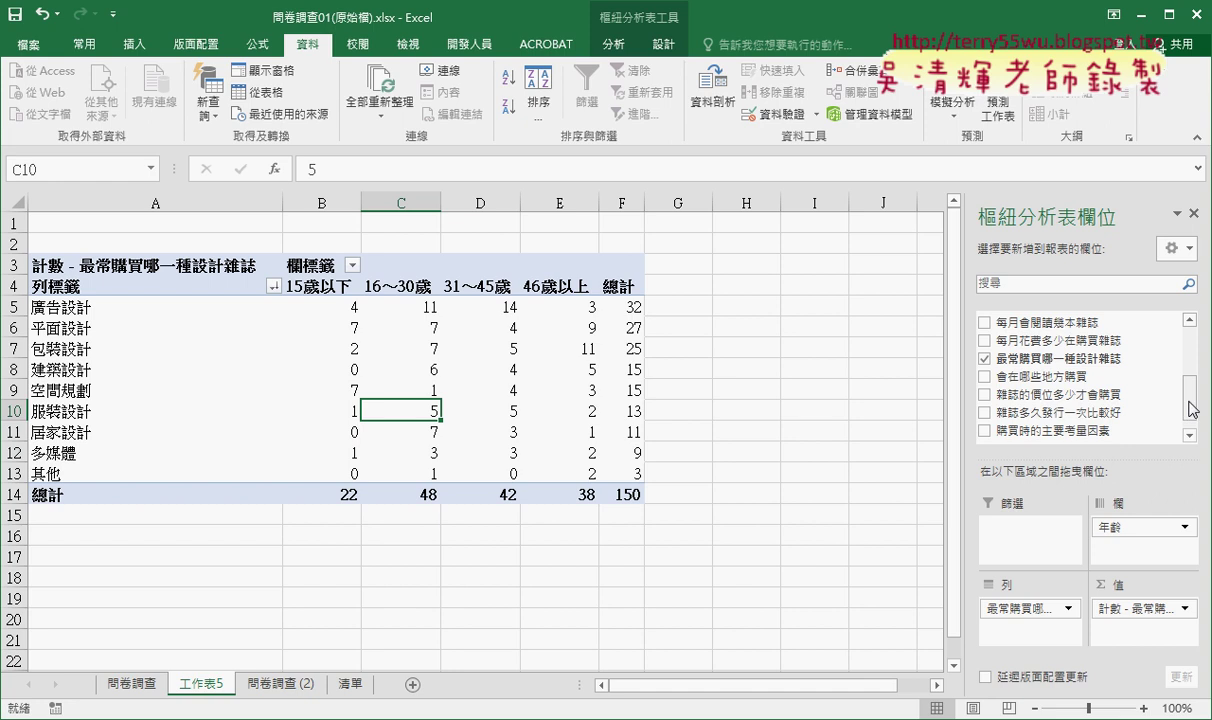
drag(1188, 398, 1192, 340)
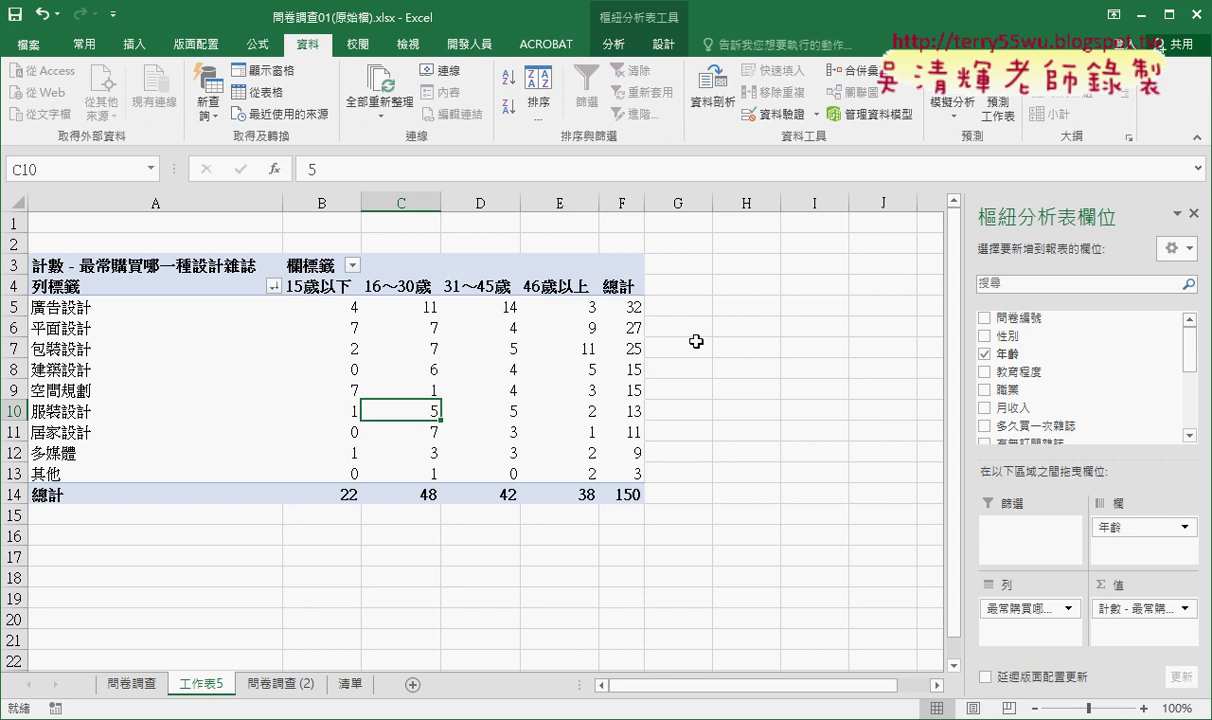
mouse_move(543, 419)
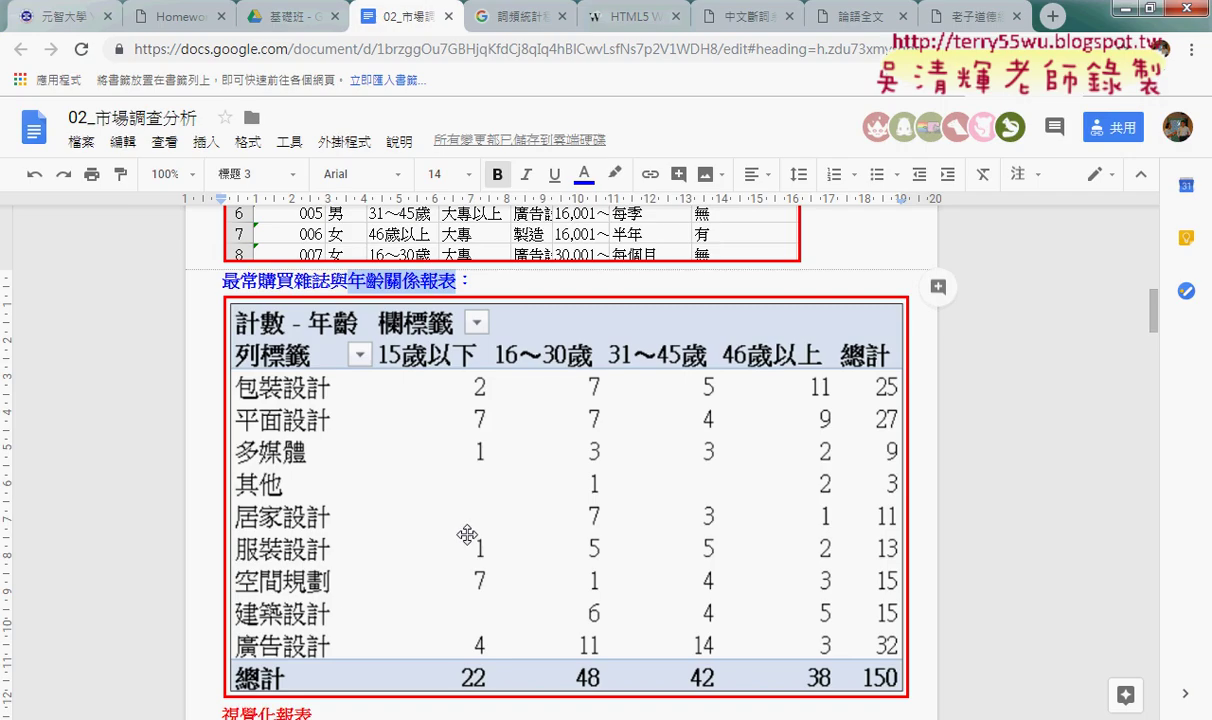
scroll(468, 534, down, 5)
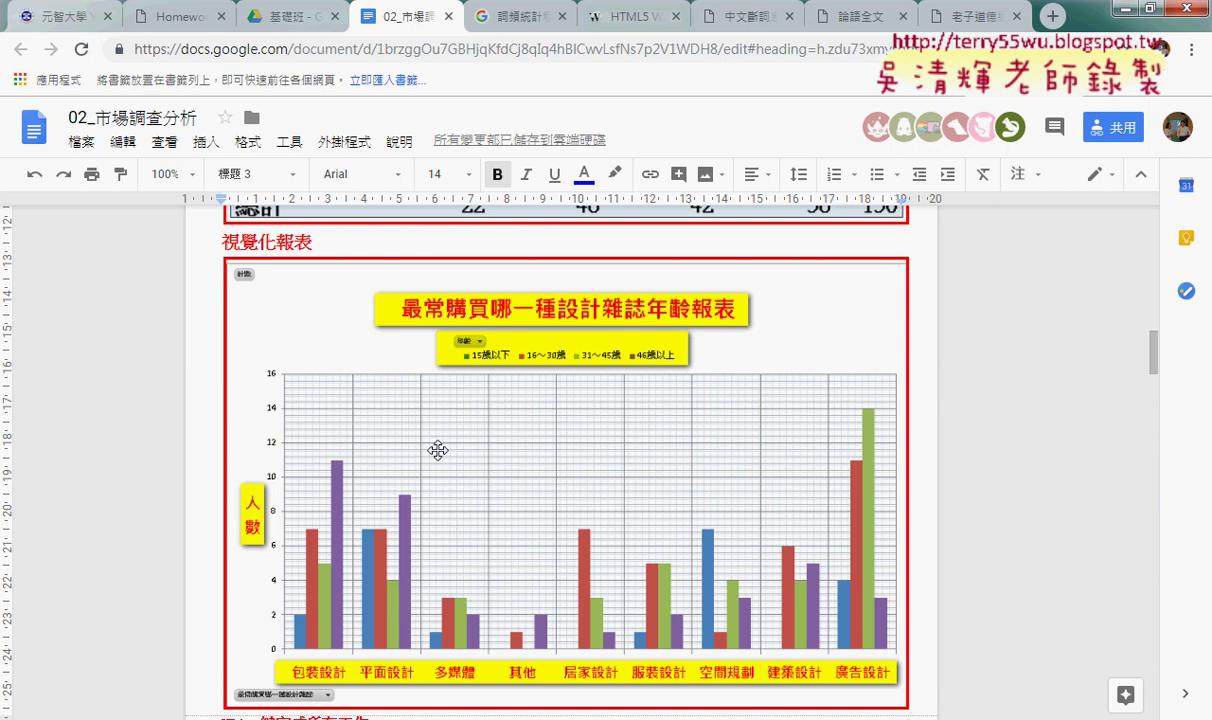
Apply a yellow highlight colour to the 視覺化報表 heading text in the report.
drag(224, 241, 314, 241)
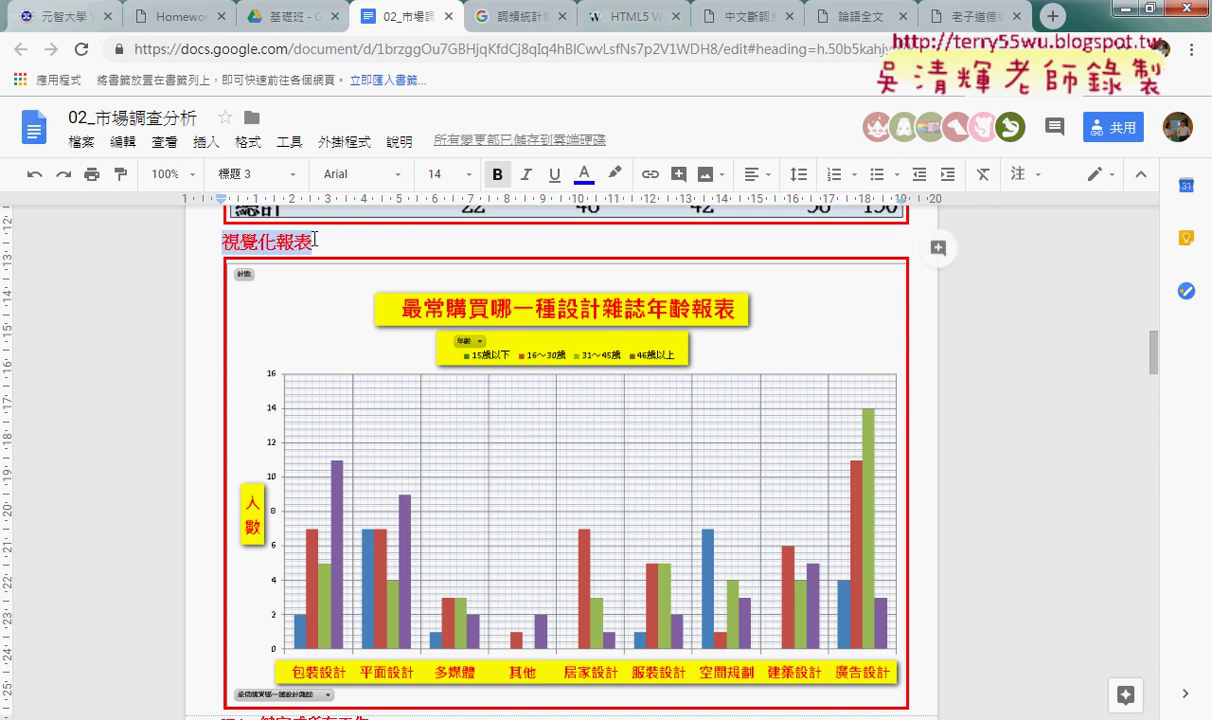
click(614, 174)
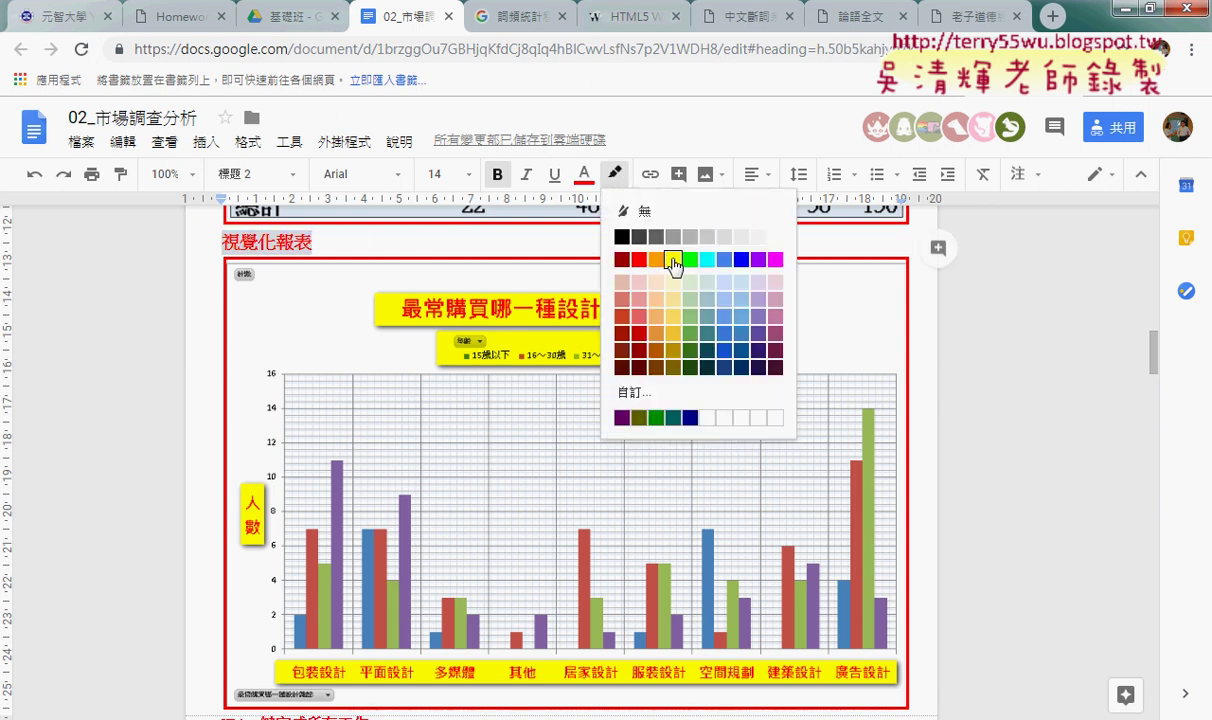
click(645, 256)
scroll(436, 366, up, 3)
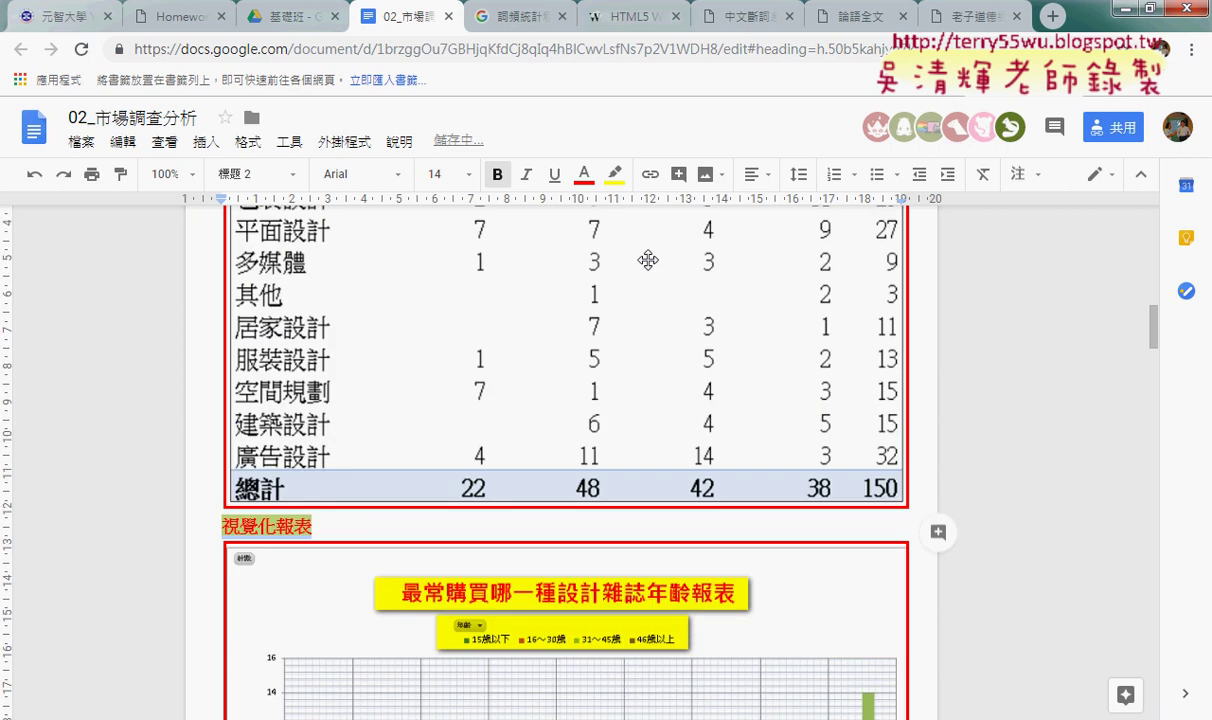
scroll(497, 365, up, 2)
scroll(615, 356, down, 3)
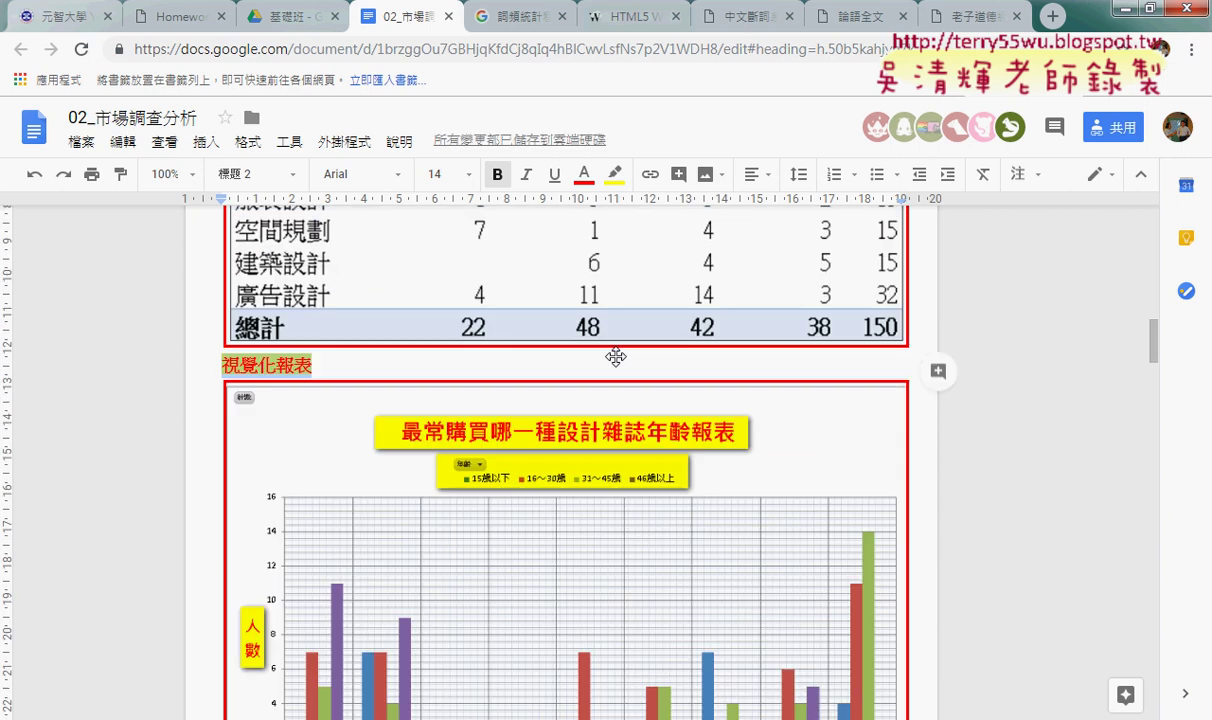
scroll(538, 427, down, 1)
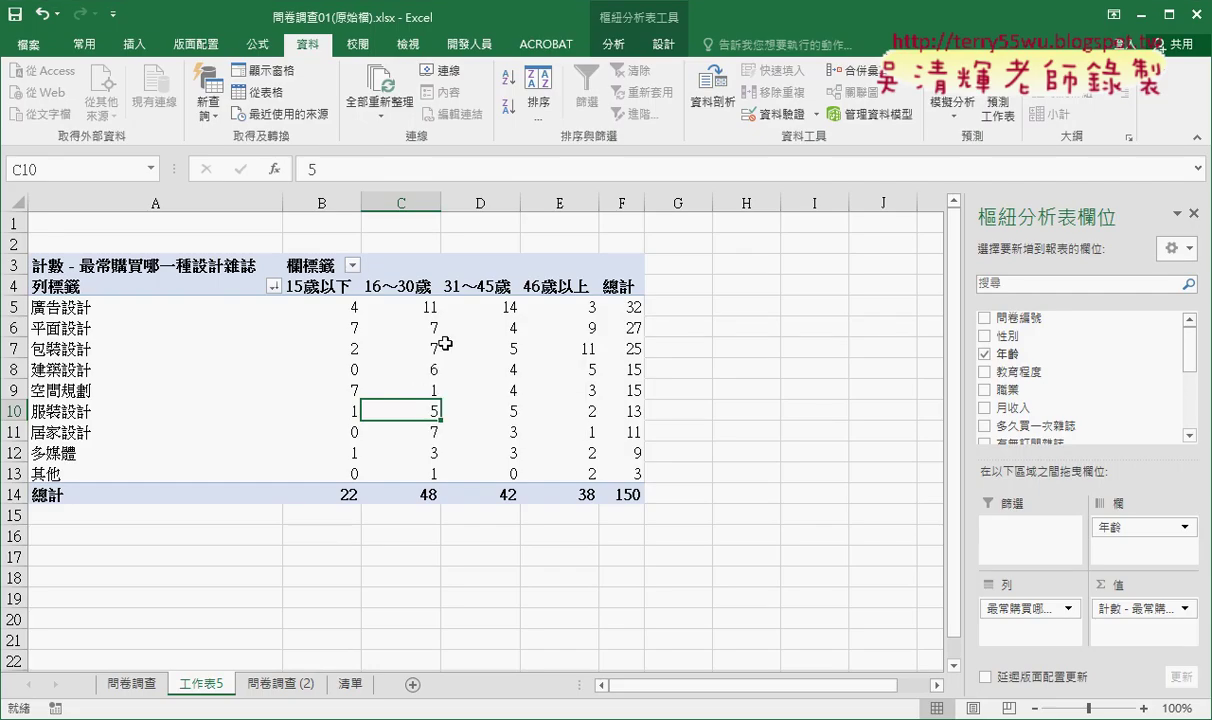
On PivotTable Analyze, annotate the pivot table's link to the PivotChart command, then exit annotation.
click(614, 44)
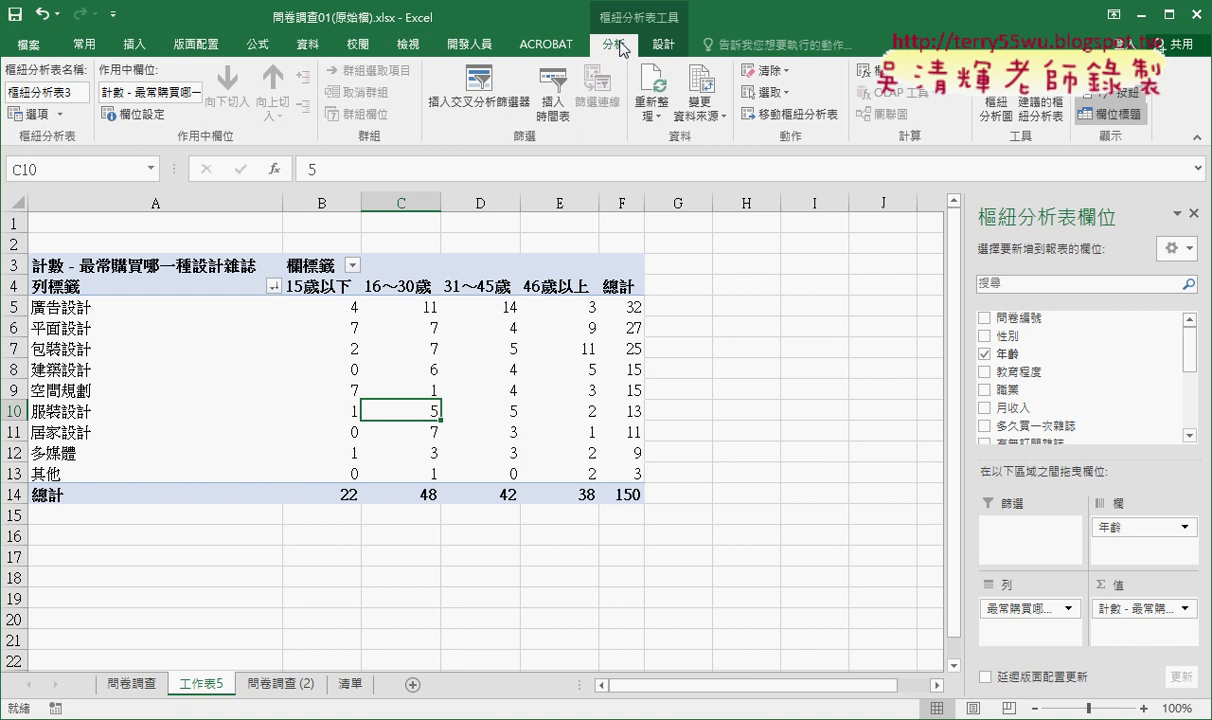
click(982, 117)
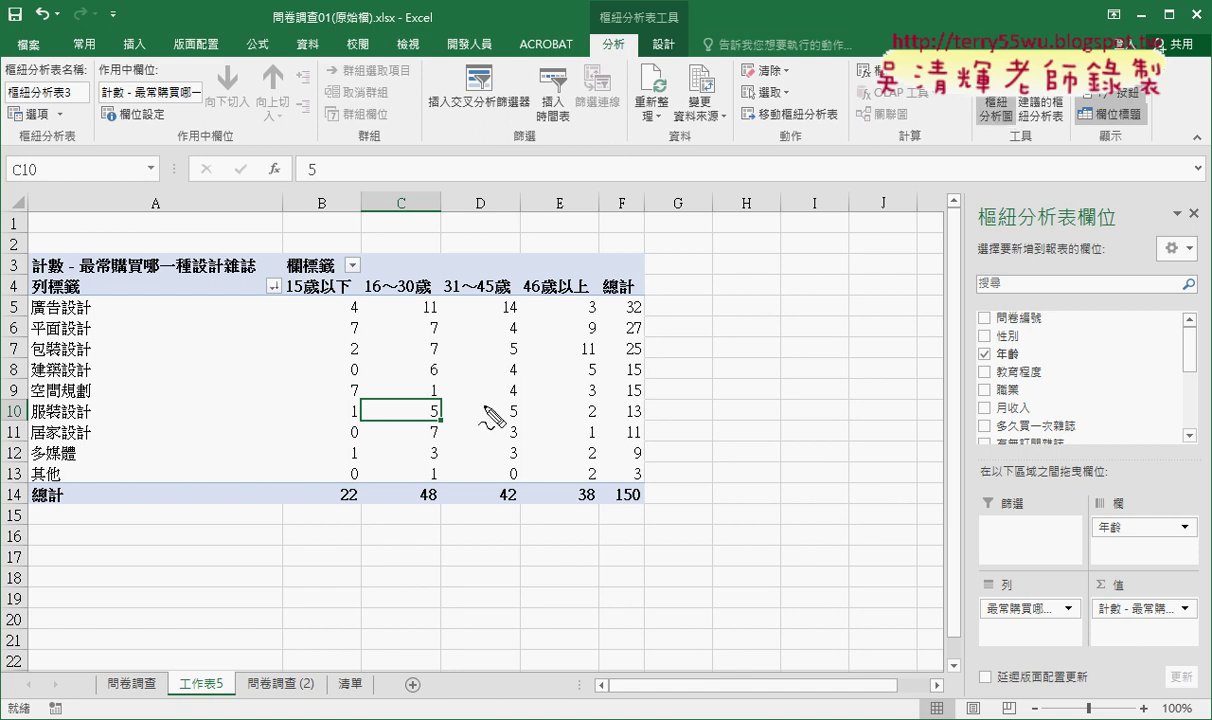
mouse_move(643, 520)
mouse_down()
mouse_move(66, 270)
mouse_move(620, 515)
mouse_up()
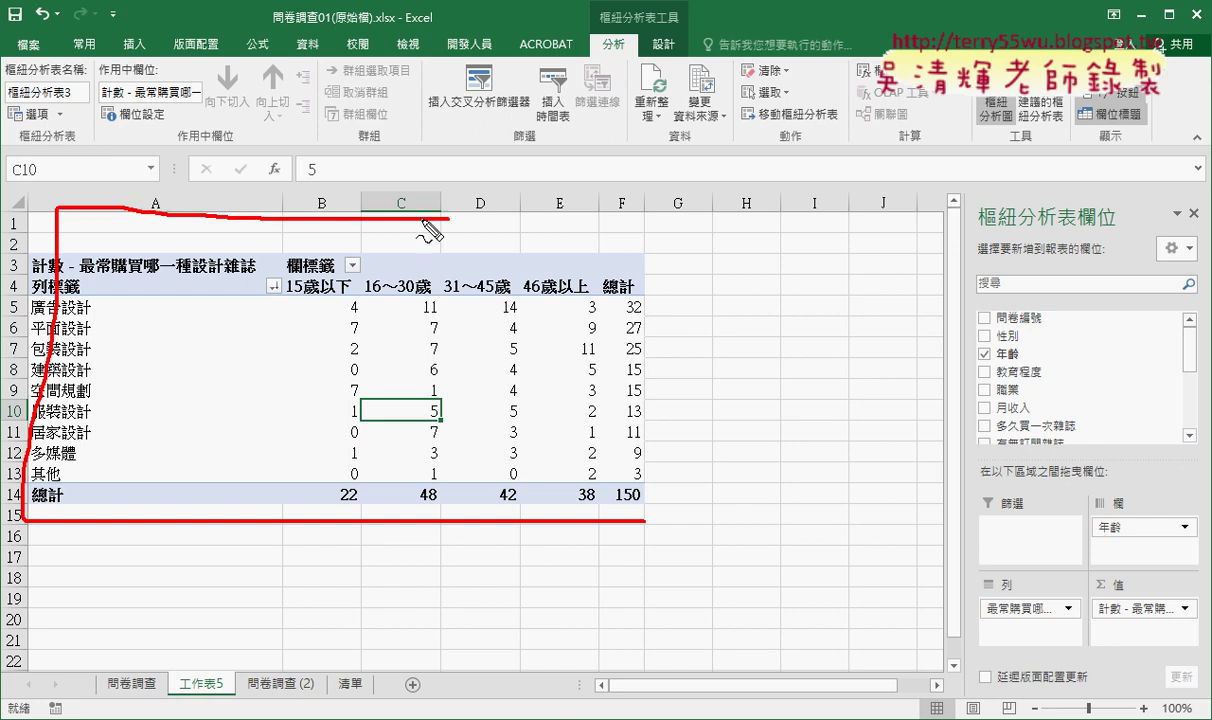
drag(953, 130, 1000, 118)
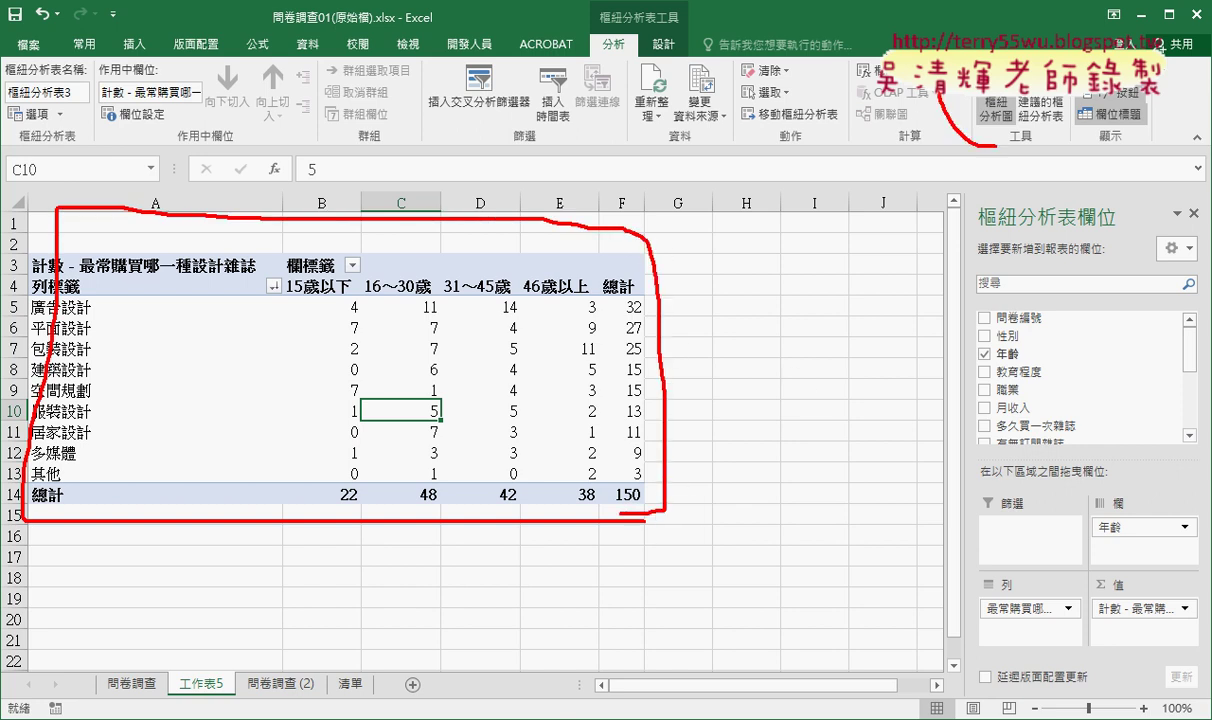
mouse_move(660, 325)
mouse_down()
mouse_move(941, 140)
mouse_move(942, 180)
mouse_up()
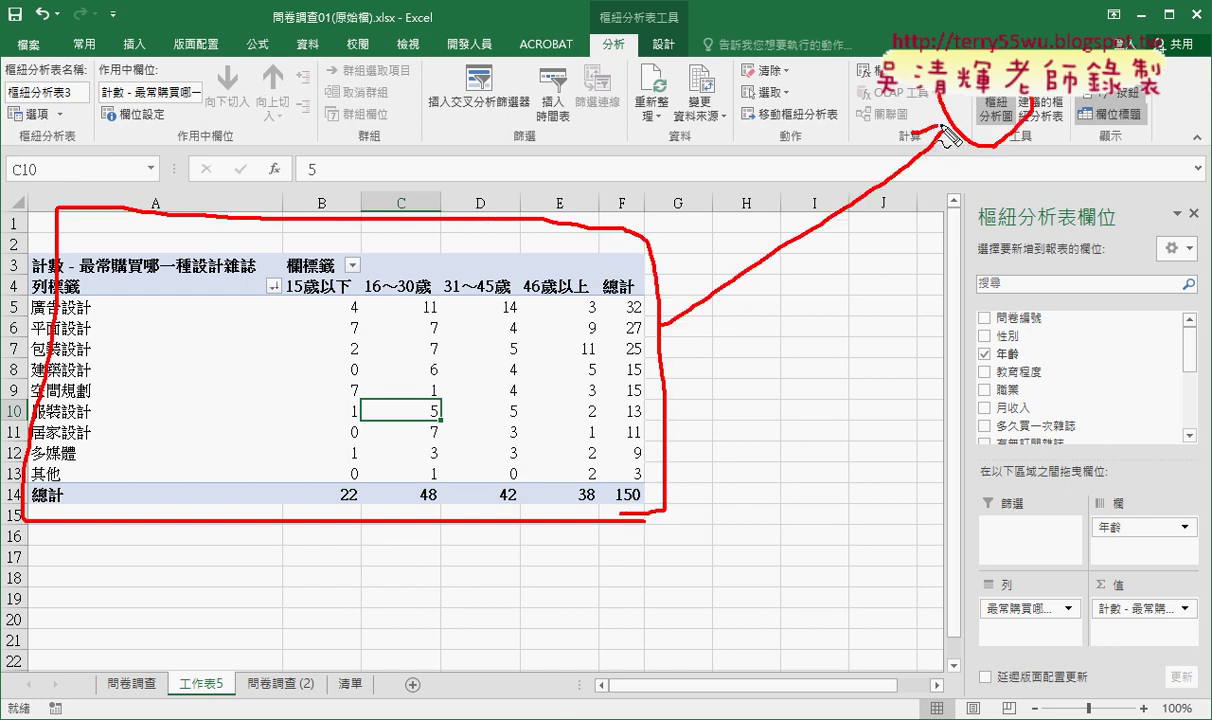
key(Escape)
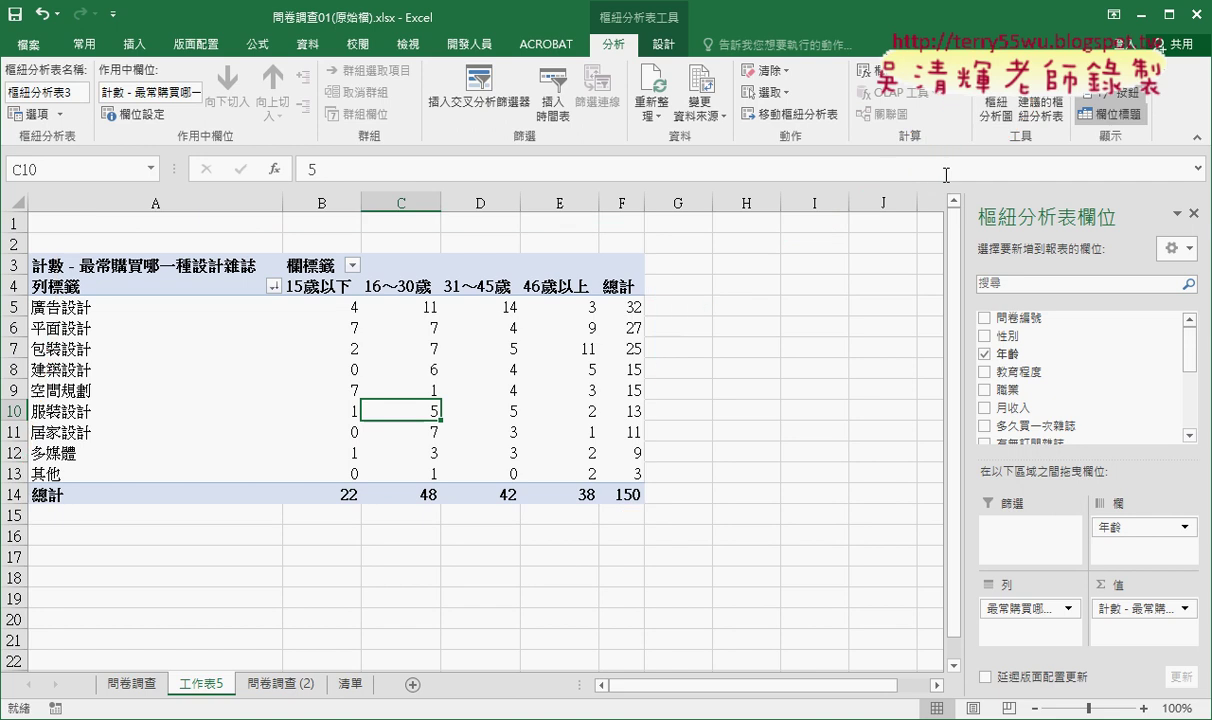
Insert a Clustered Column PivotChart after previewing the line, pie, bar, area and scatter types.
click(996, 105)
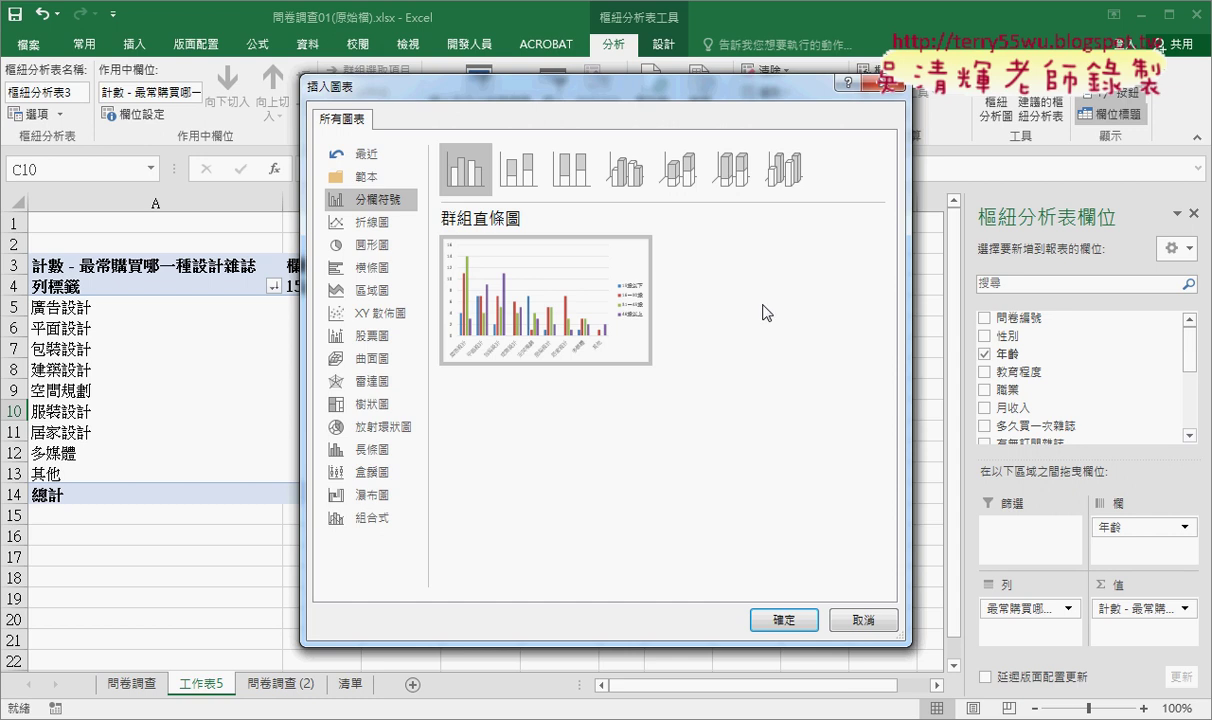
click(373, 225)
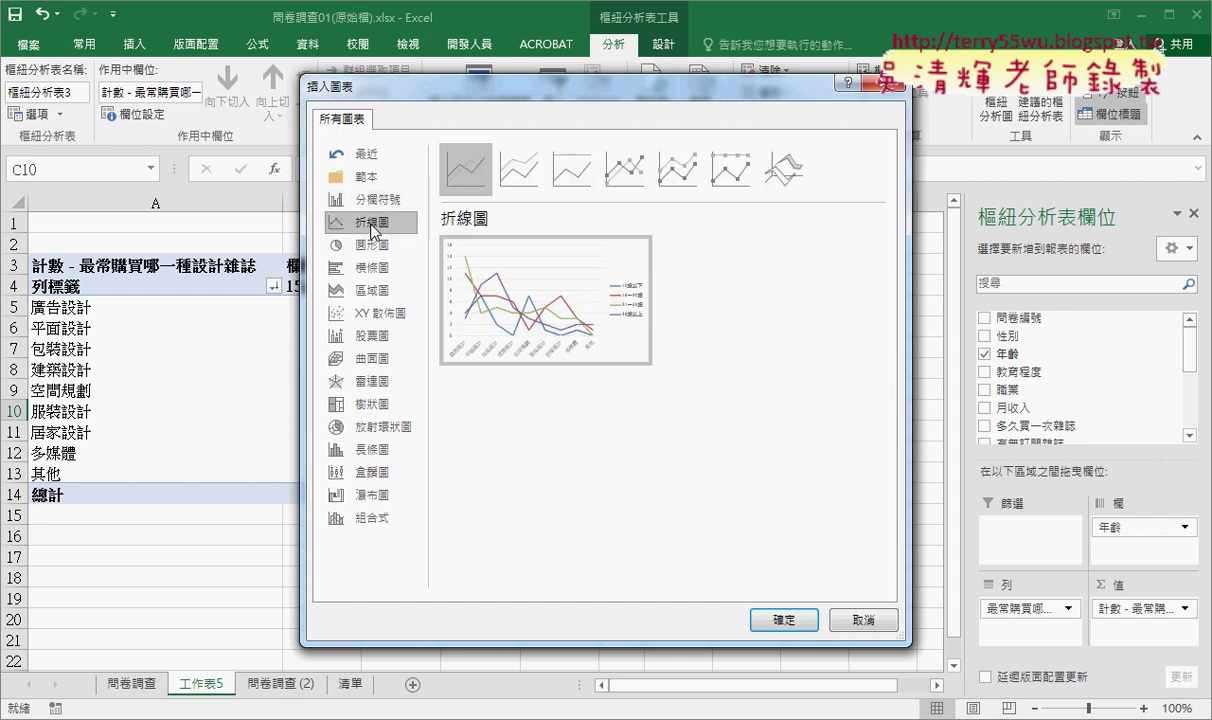
click(377, 247)
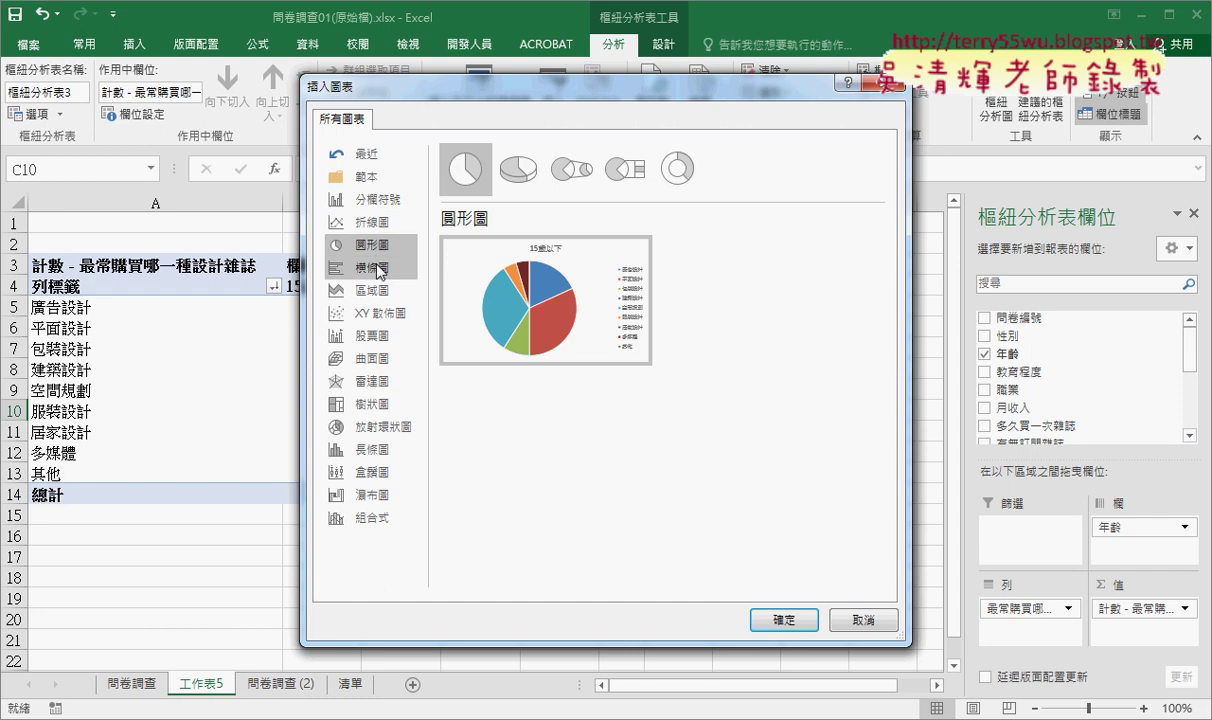
click(378, 267)
click(380, 290)
click(383, 311)
click(375, 223)
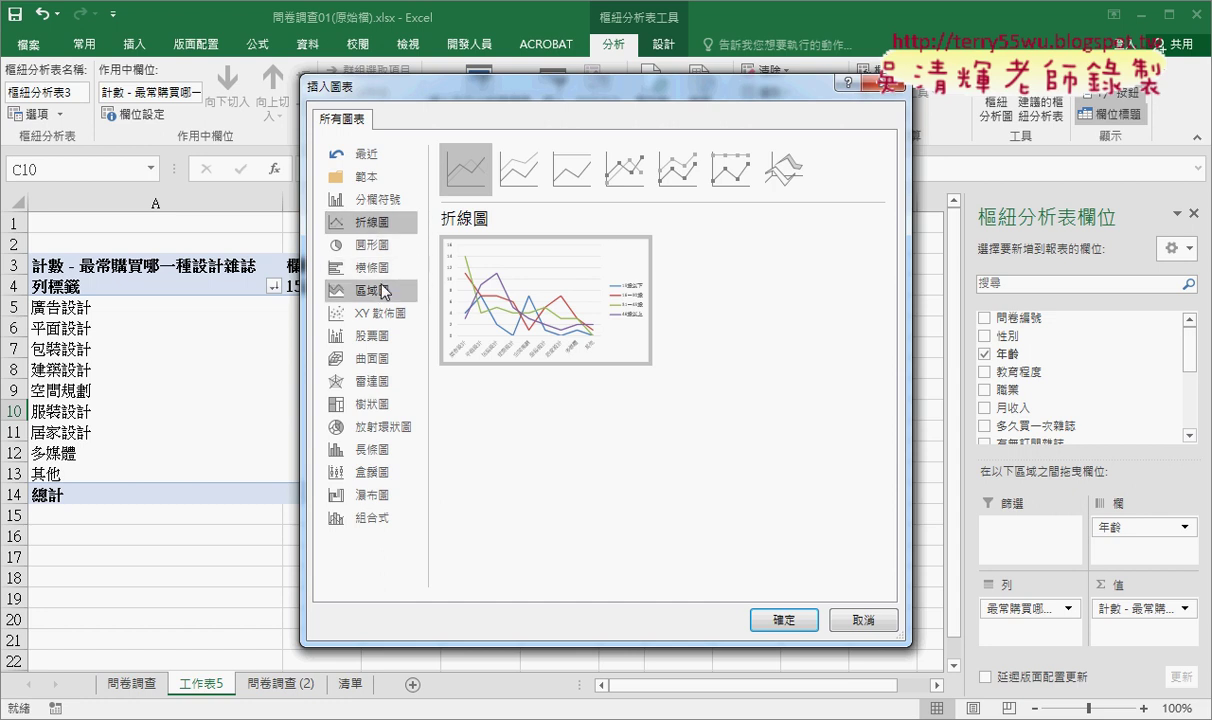
click(379, 201)
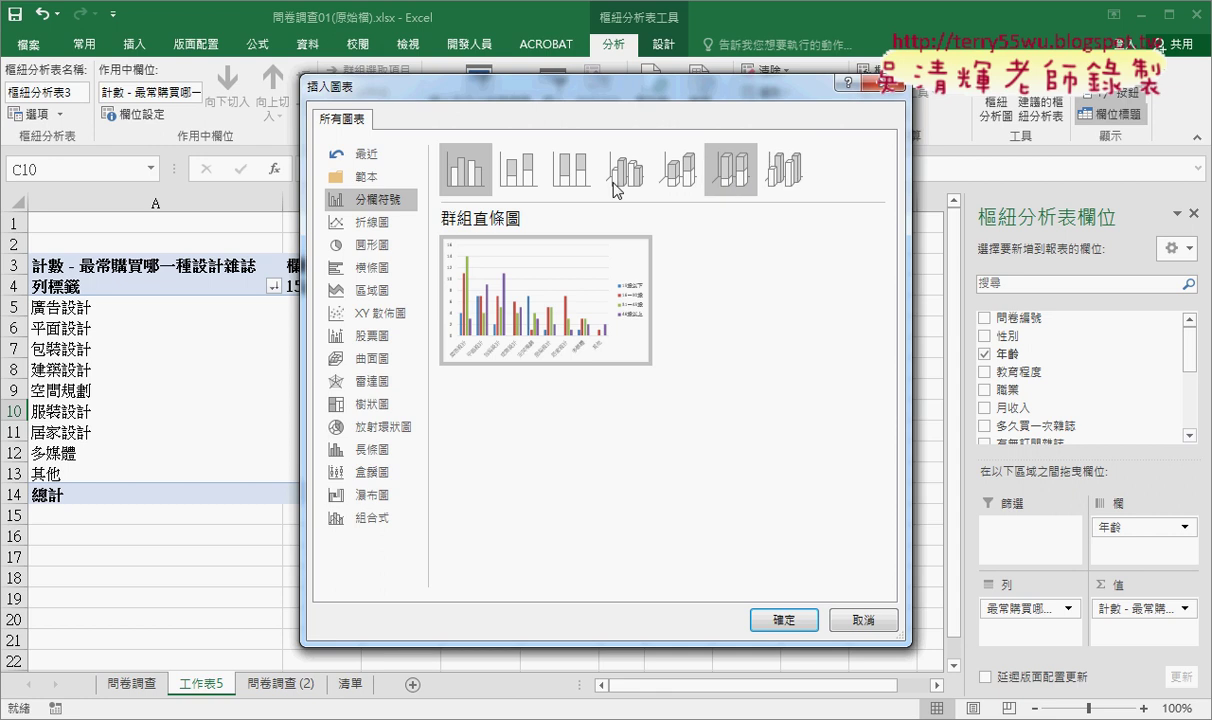
click(796, 621)
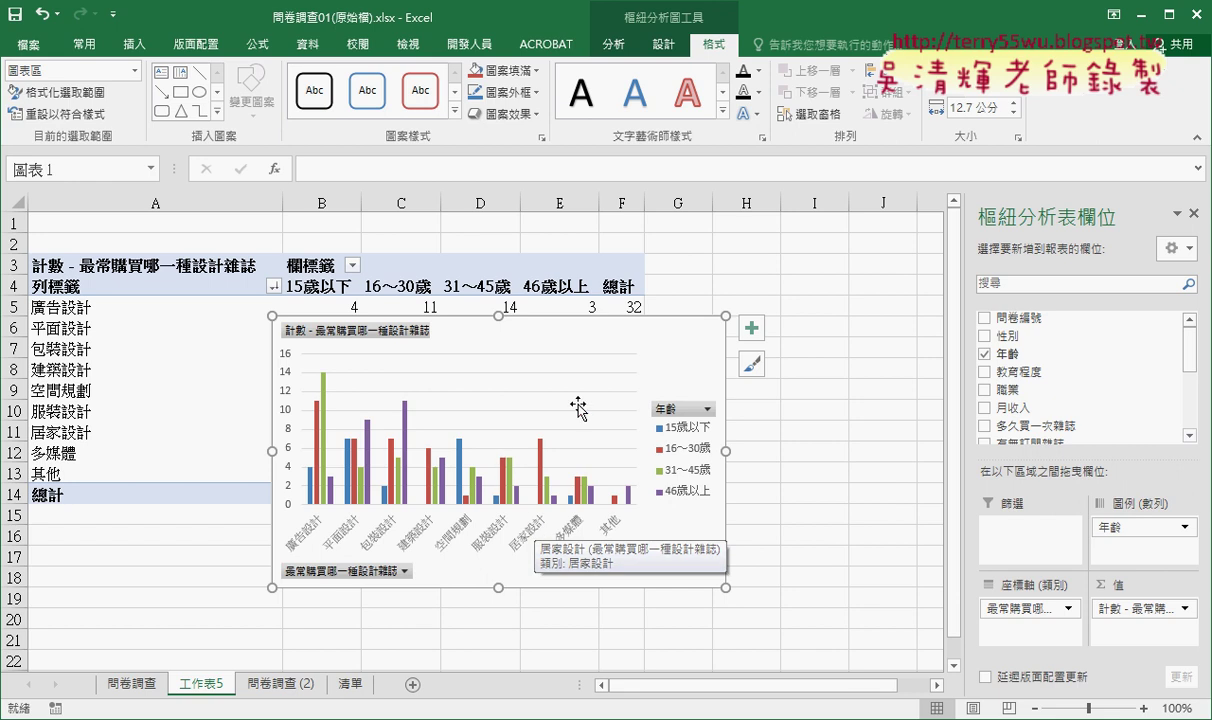
Drag the PivotChart beside the pivot table so every count and the 150 total show.
click(613, 45)
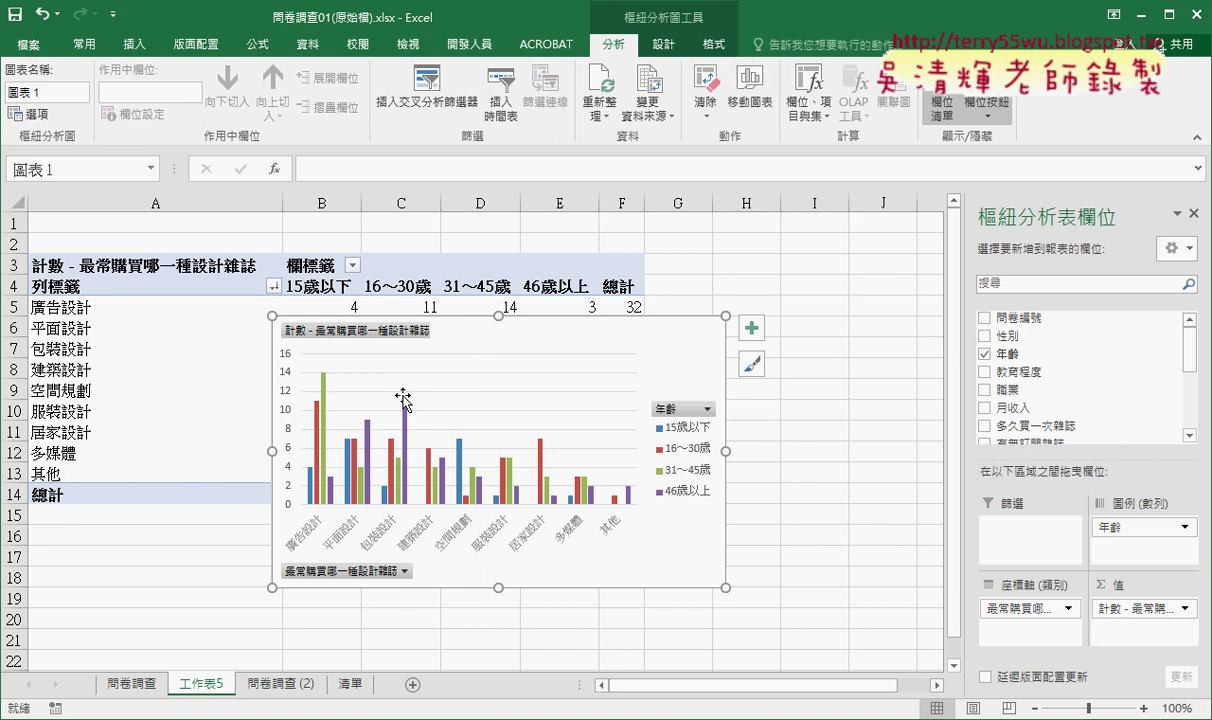
drag(735, 685, 790, 685)
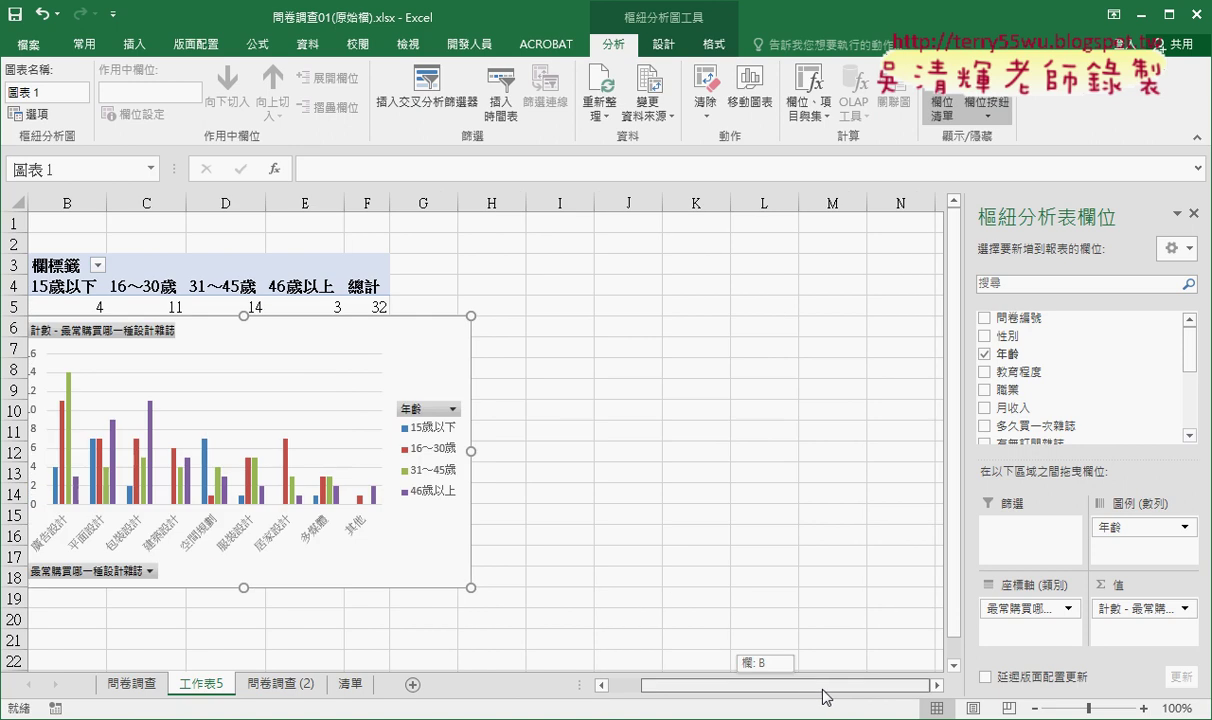
drag(393, 413, 741, 263)
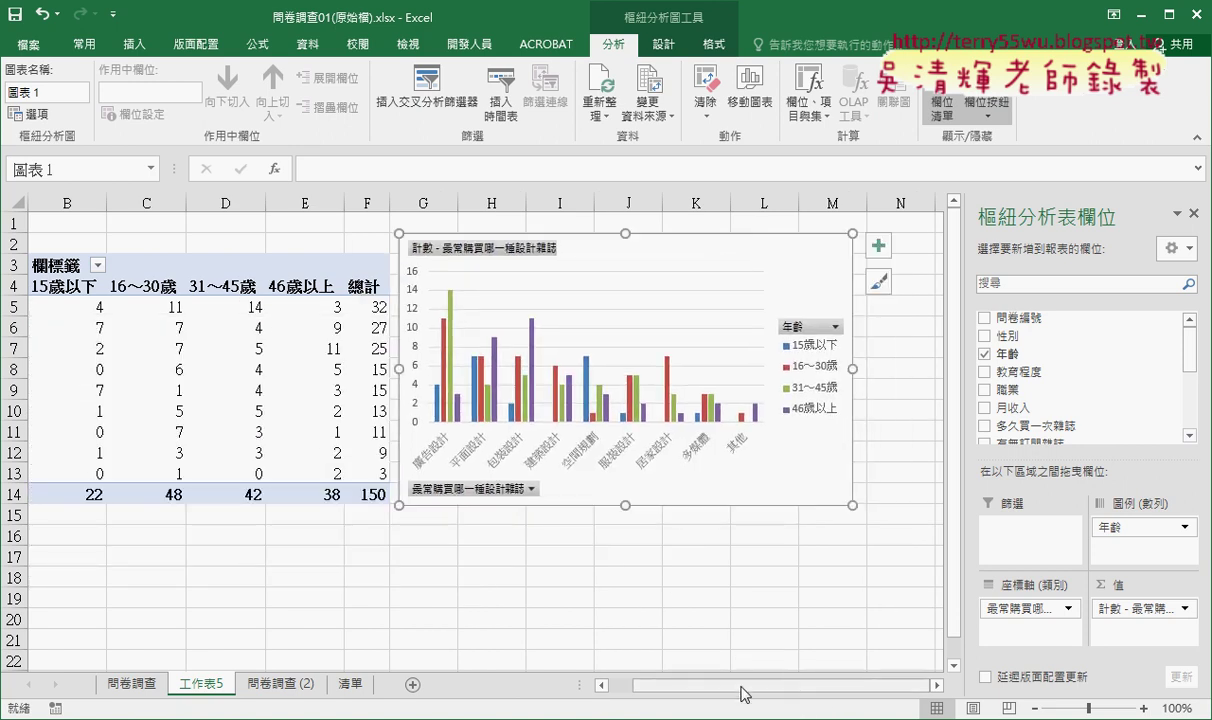
drag(777, 686, 753, 691)
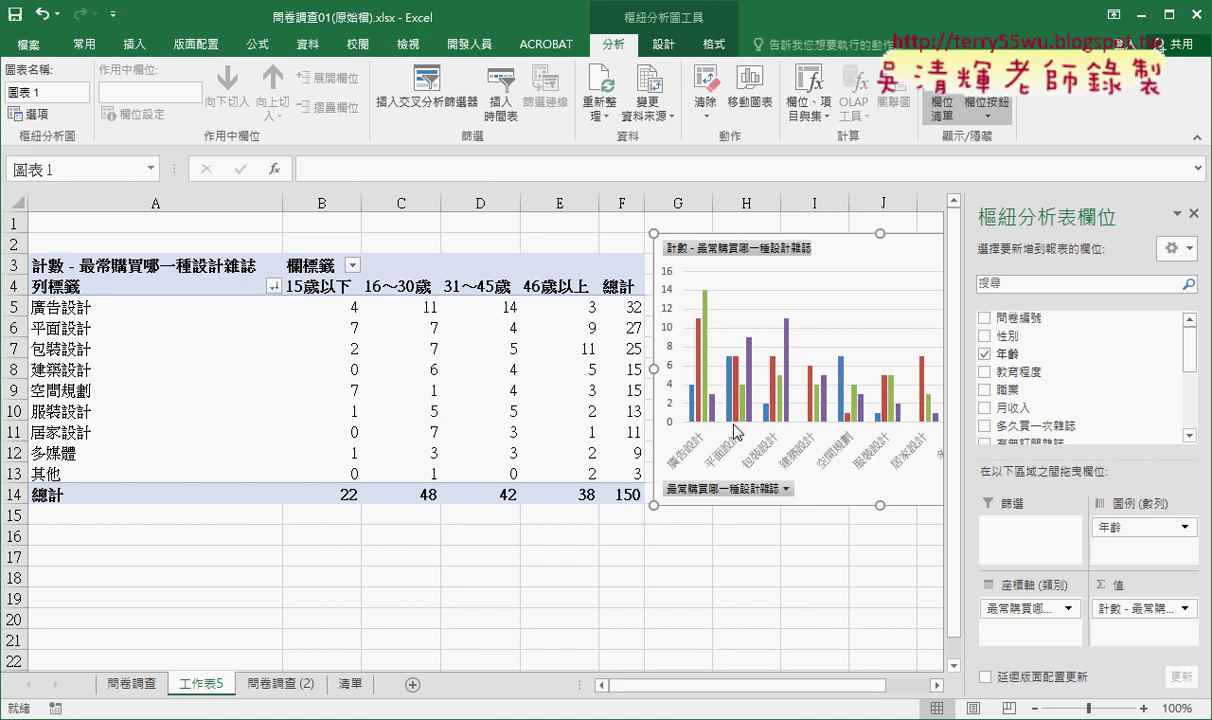
Move the PivotChart to a new sheet named 視覺化報表, replacing the default Chart1.
click(748, 104)
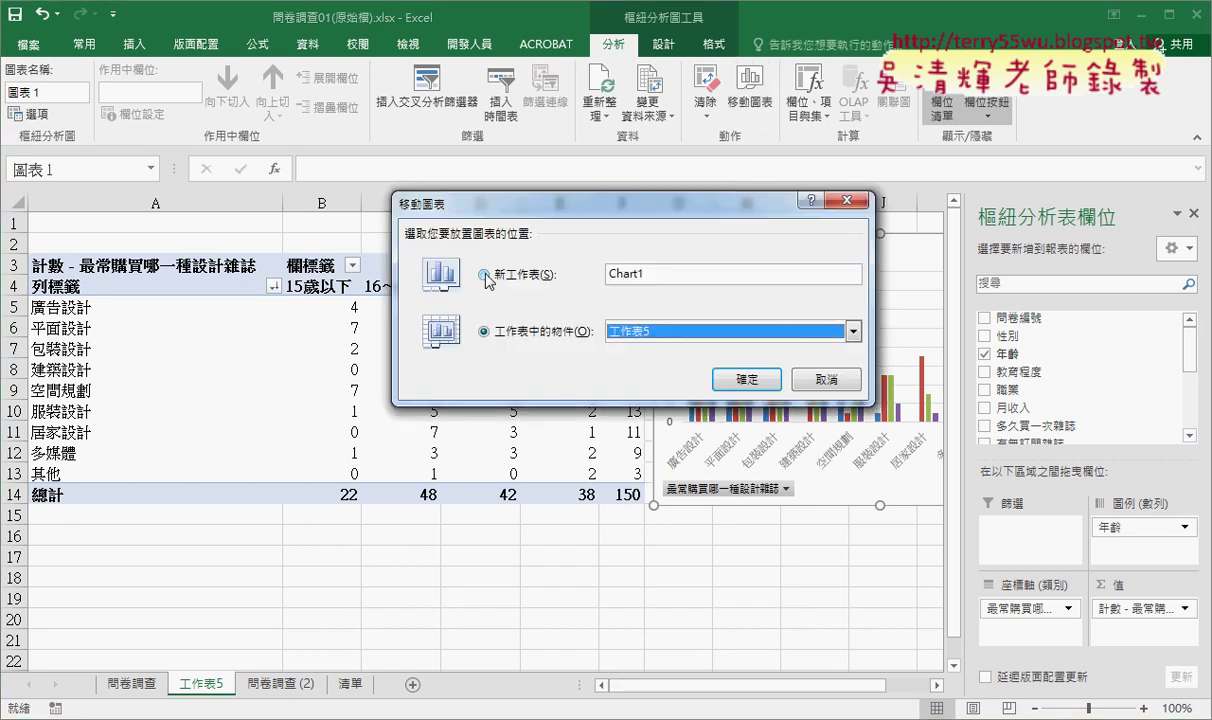
click(485, 276)
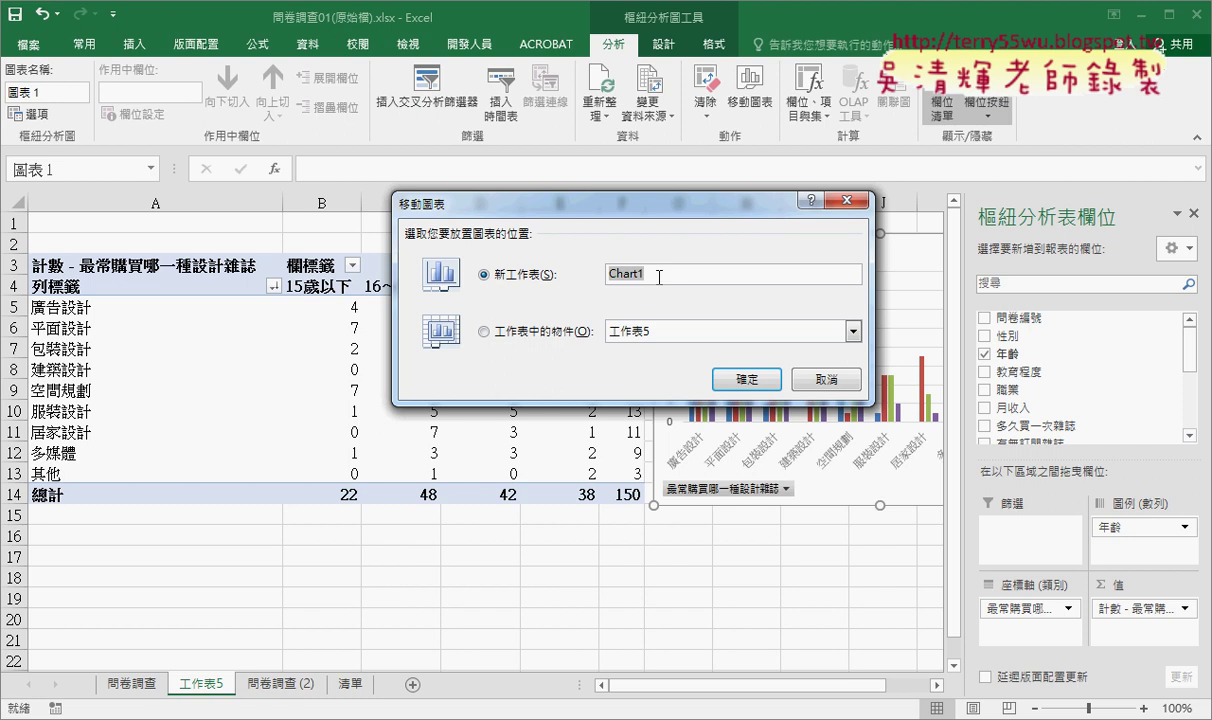
key(BackSpace)
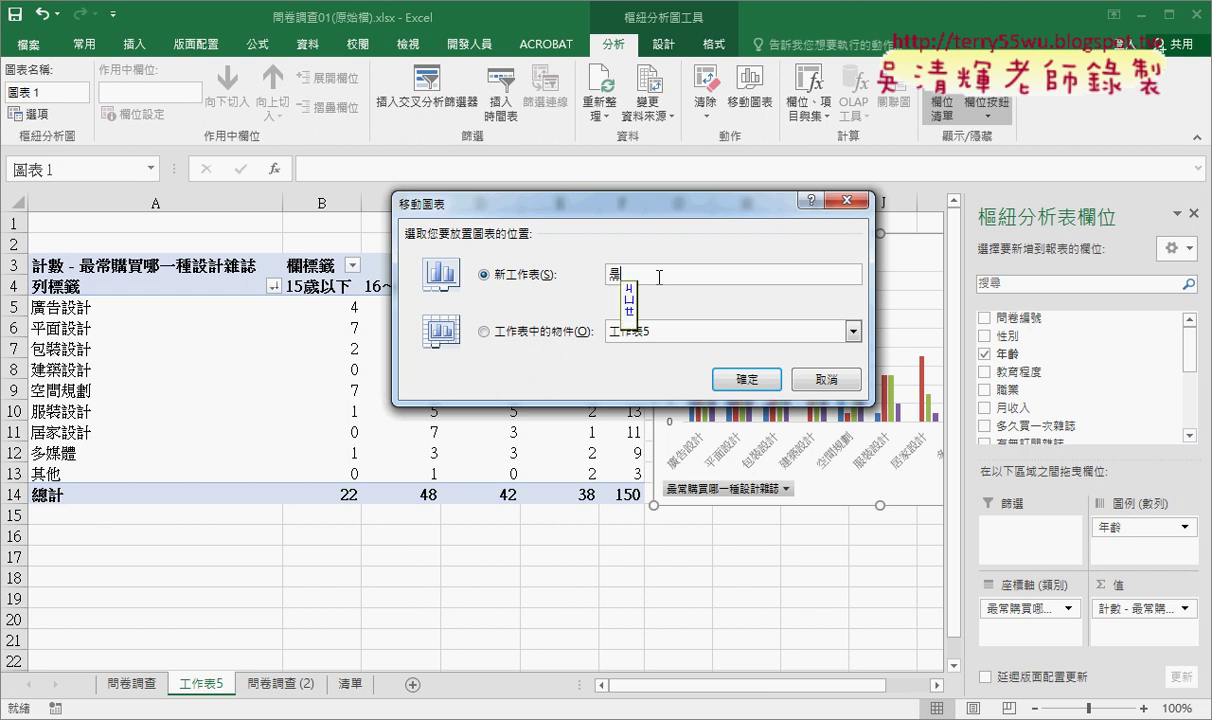
text(視覺化報表)
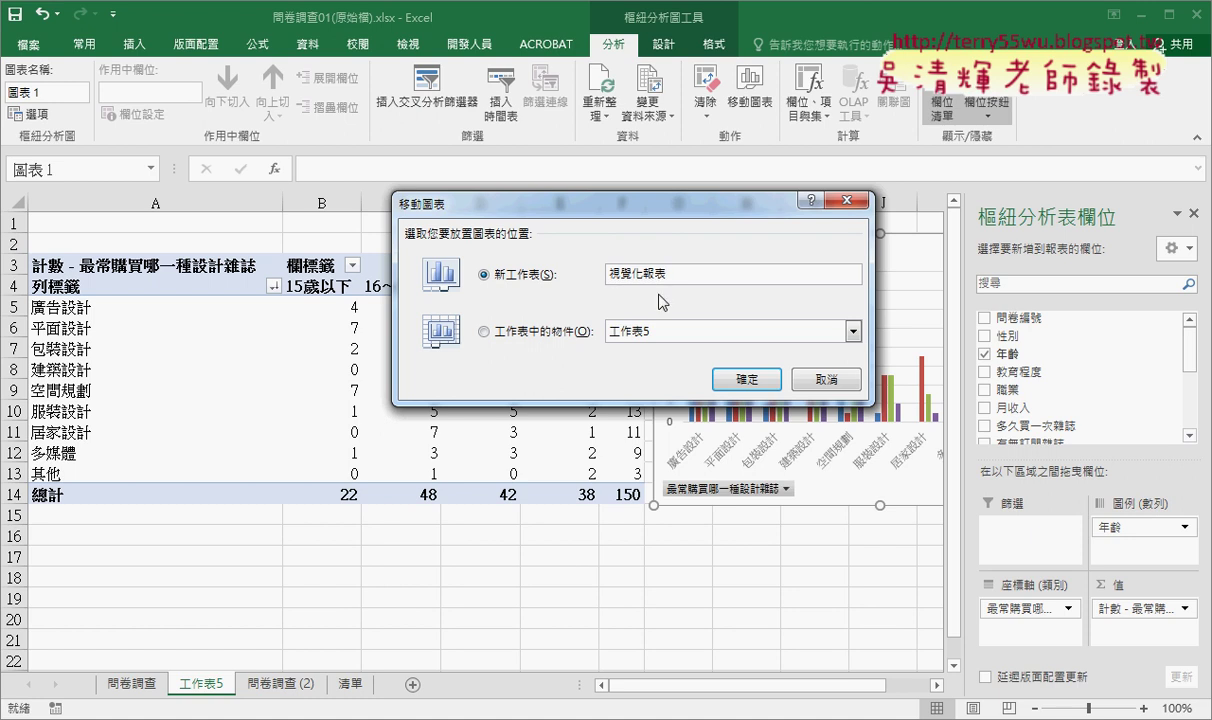
click(747, 380)
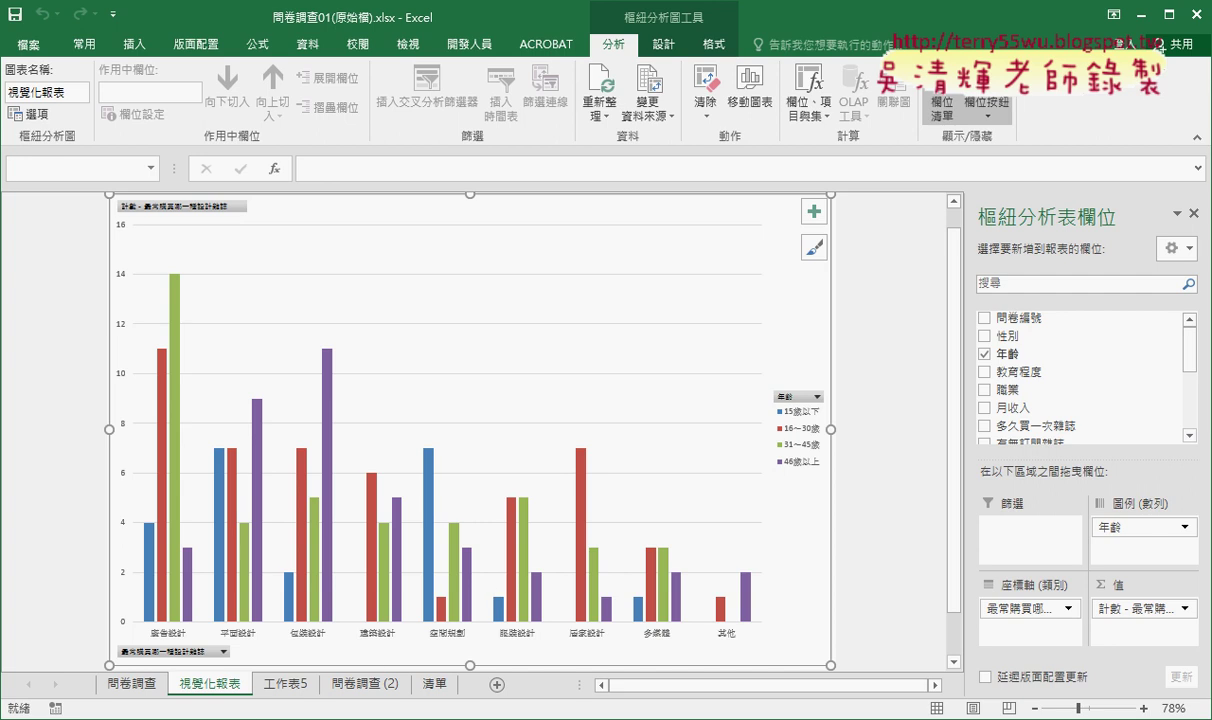
click(140, 630)
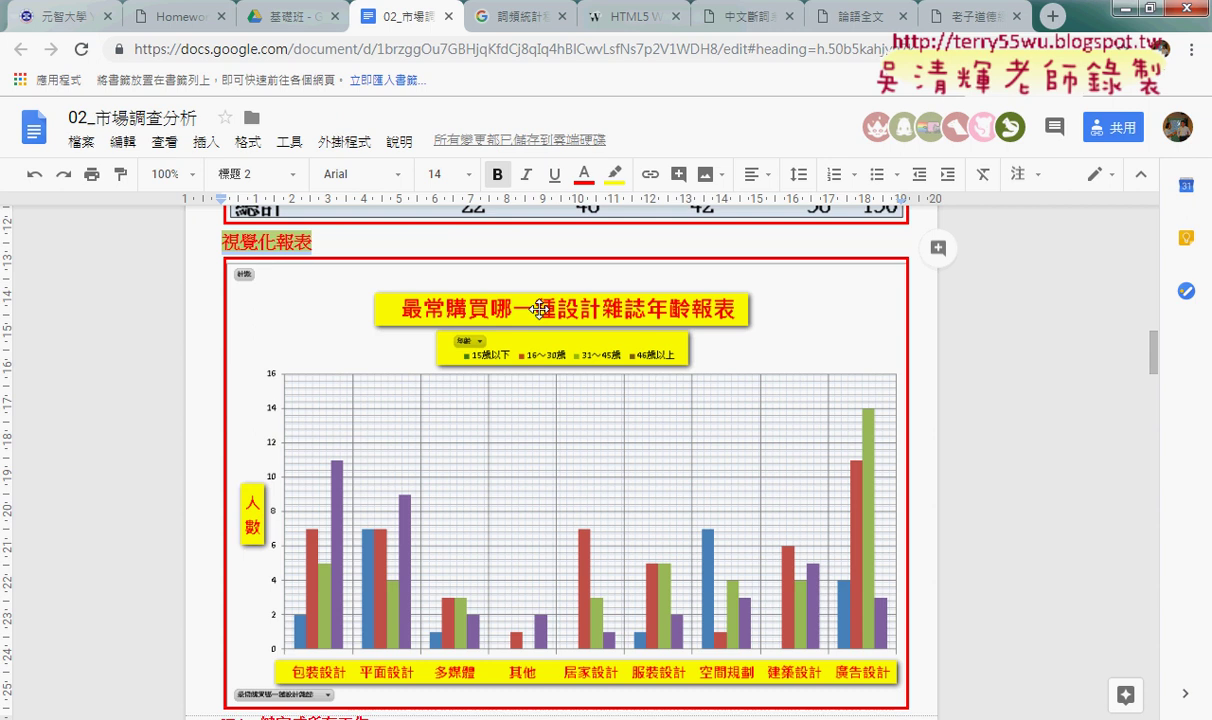
Review the sample chart in Google Docs, then return to Excel's 視覺化報表 chart sheet.
mouse_move(690, 322)
mouse_down()
mouse_move(438, 330)
mouse_move(720, 325)
mouse_up()
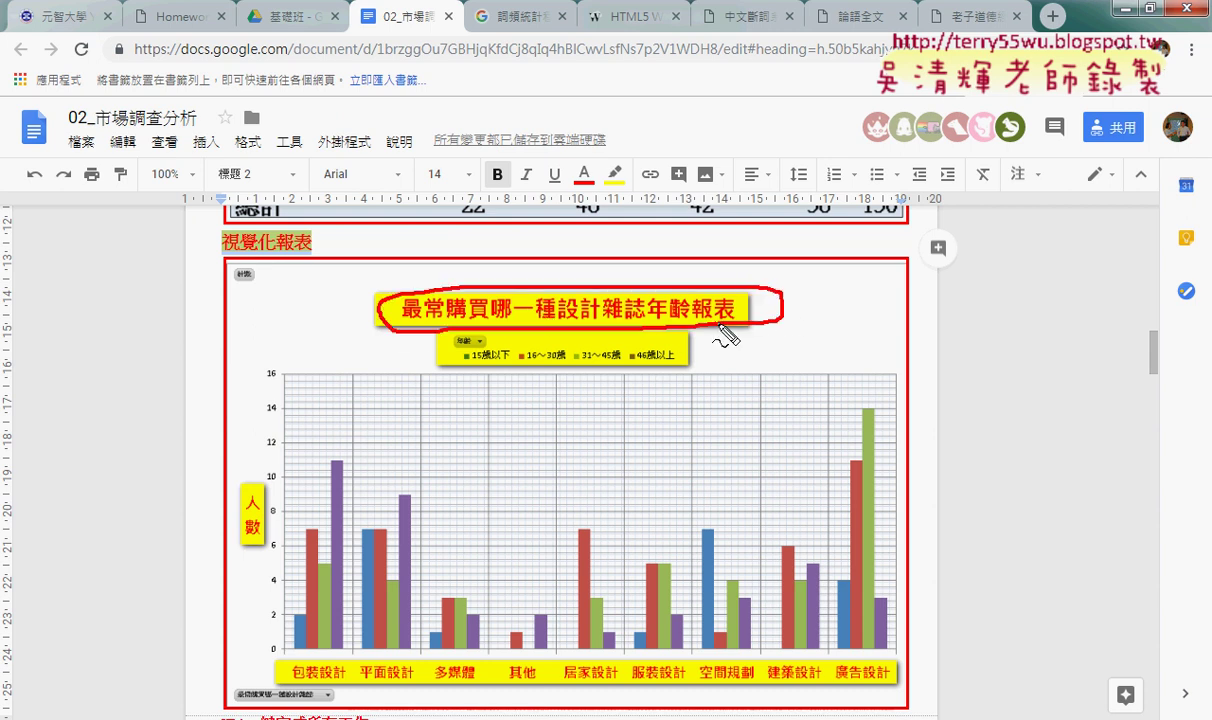
drag(652, 372, 670, 385)
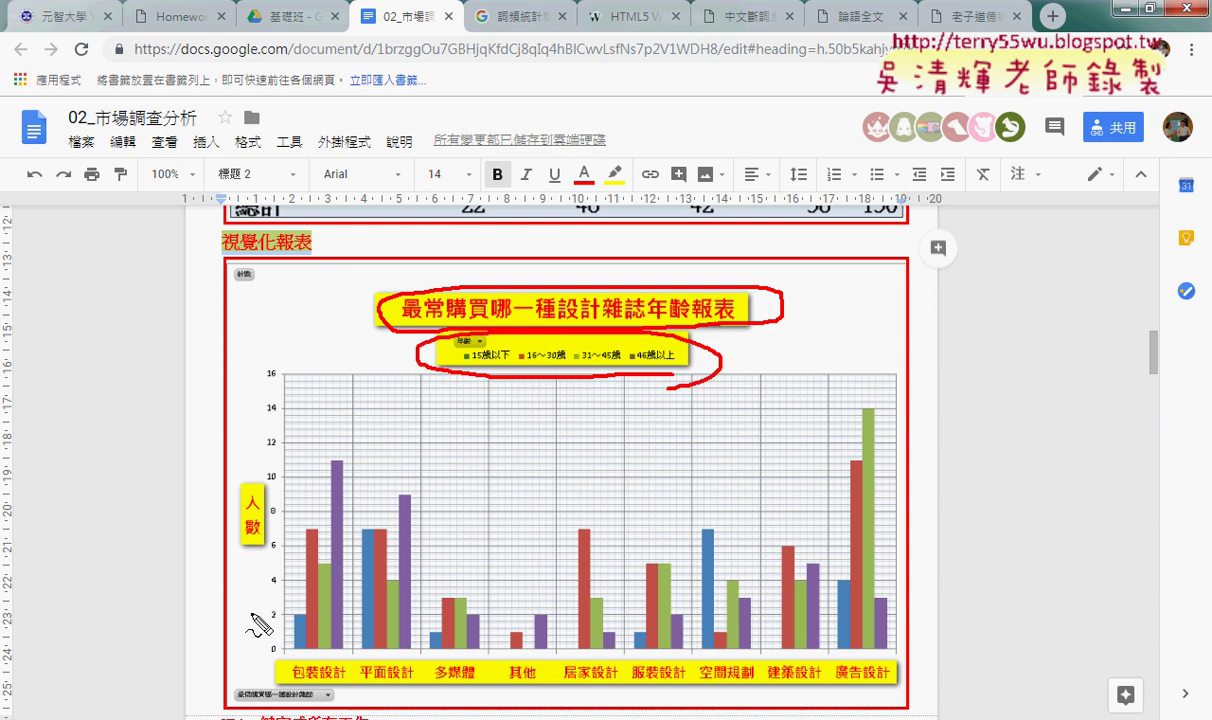
drag(262, 568, 275, 535)
mouse_move(737, 687)
mouse_down()
mouse_move(352, 657)
mouse_move(871, 660)
mouse_move(806, 692)
mouse_up()
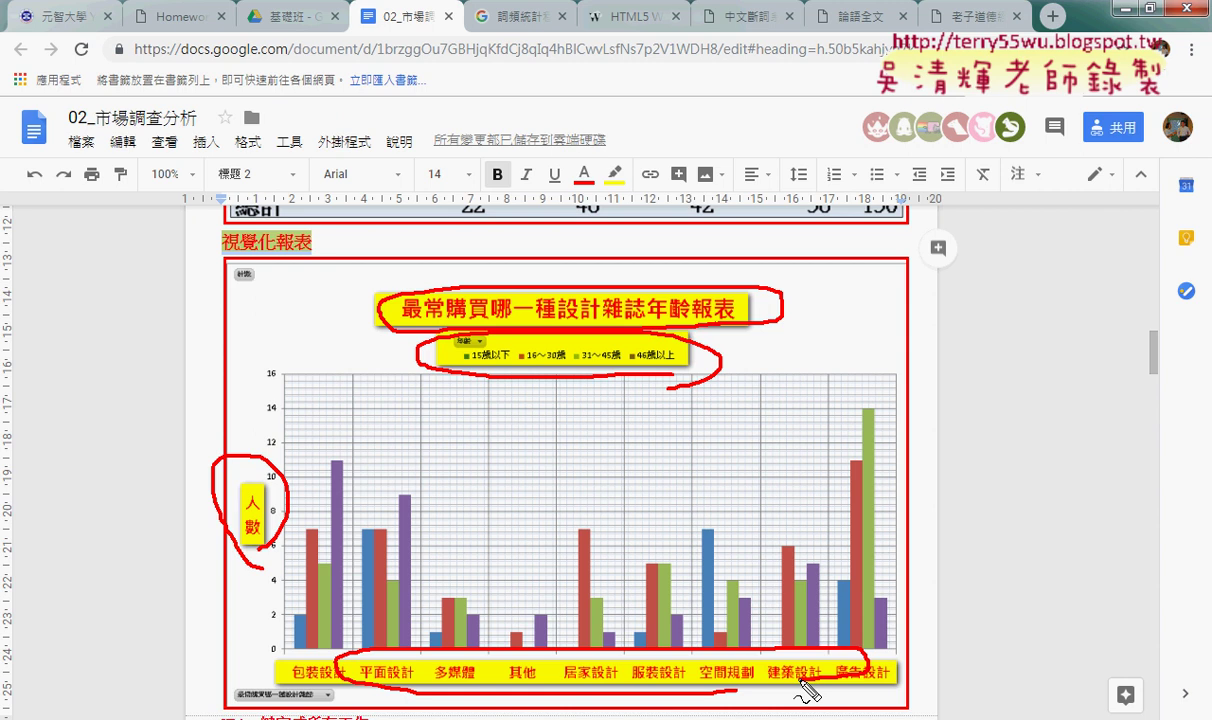
key(Escape)
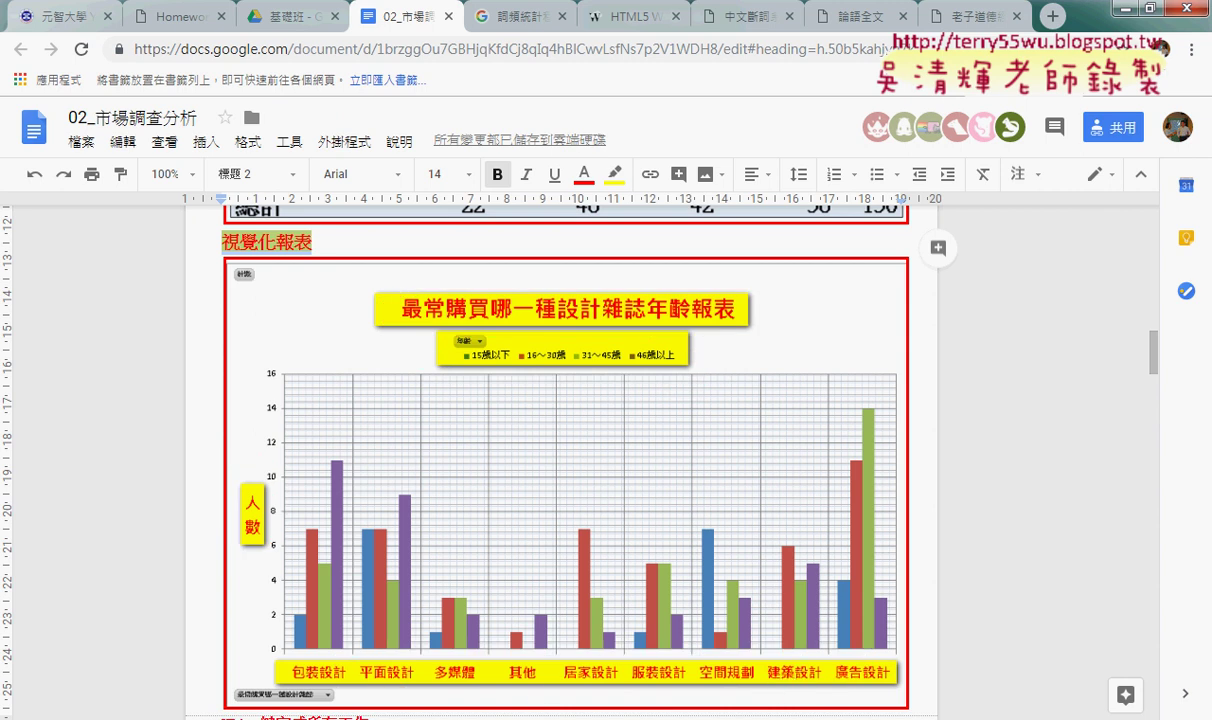
mouse_move(312, 712)
click(116, 595)
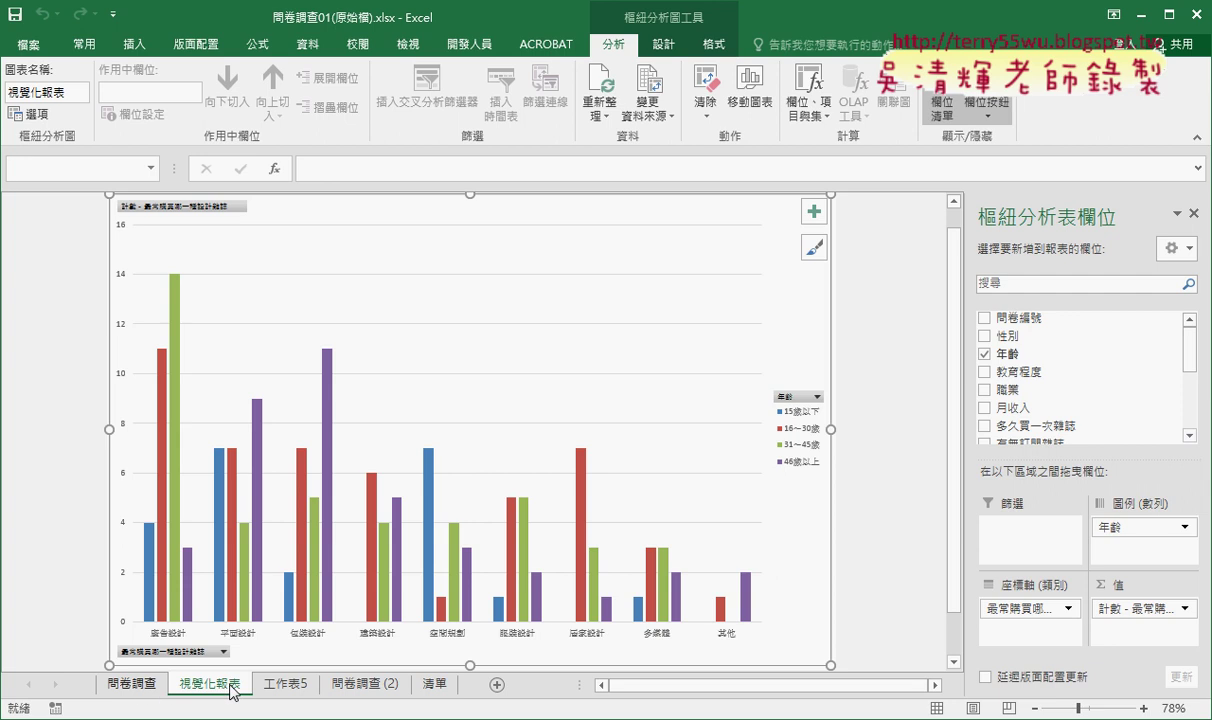
Rename the 工作表5 sheet tab to 報表.
click(296, 690)
double_click(296, 688)
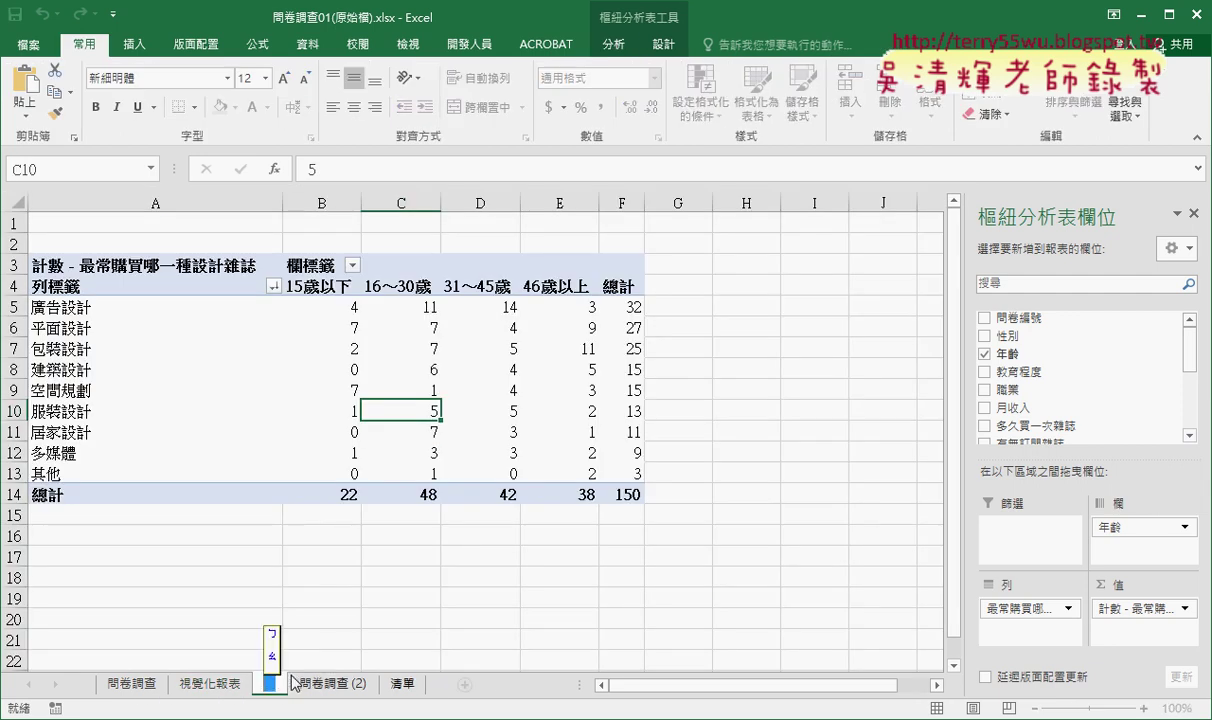
text(報ㄅㄧㄠ表)
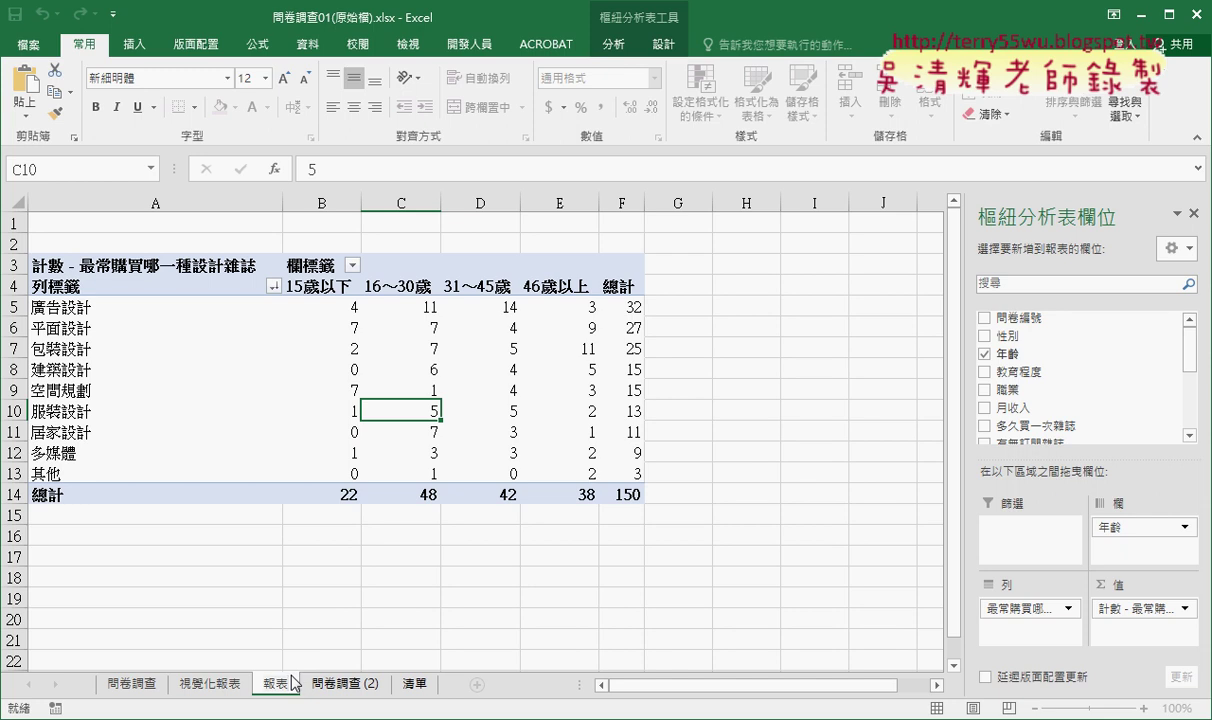
click(306, 598)
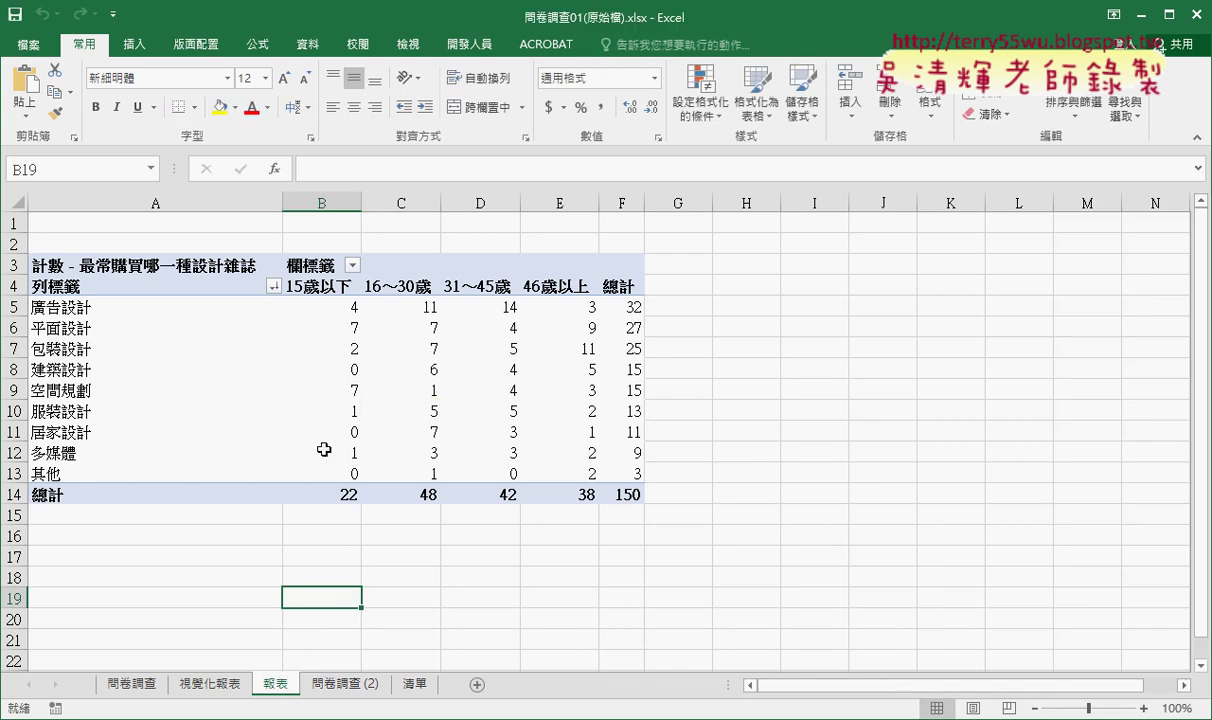
Glance at the 視覺化報表 chart sheet, then return to the 報表 pivot table.
click(407, 398)
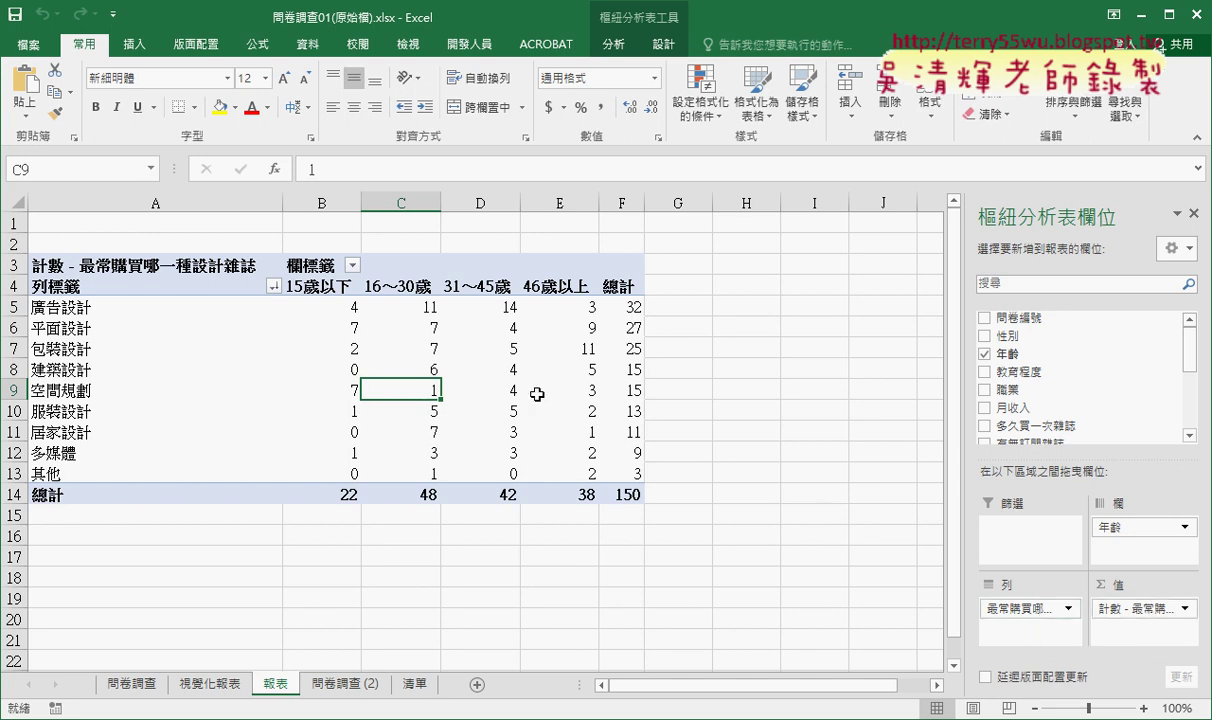
click(213, 690)
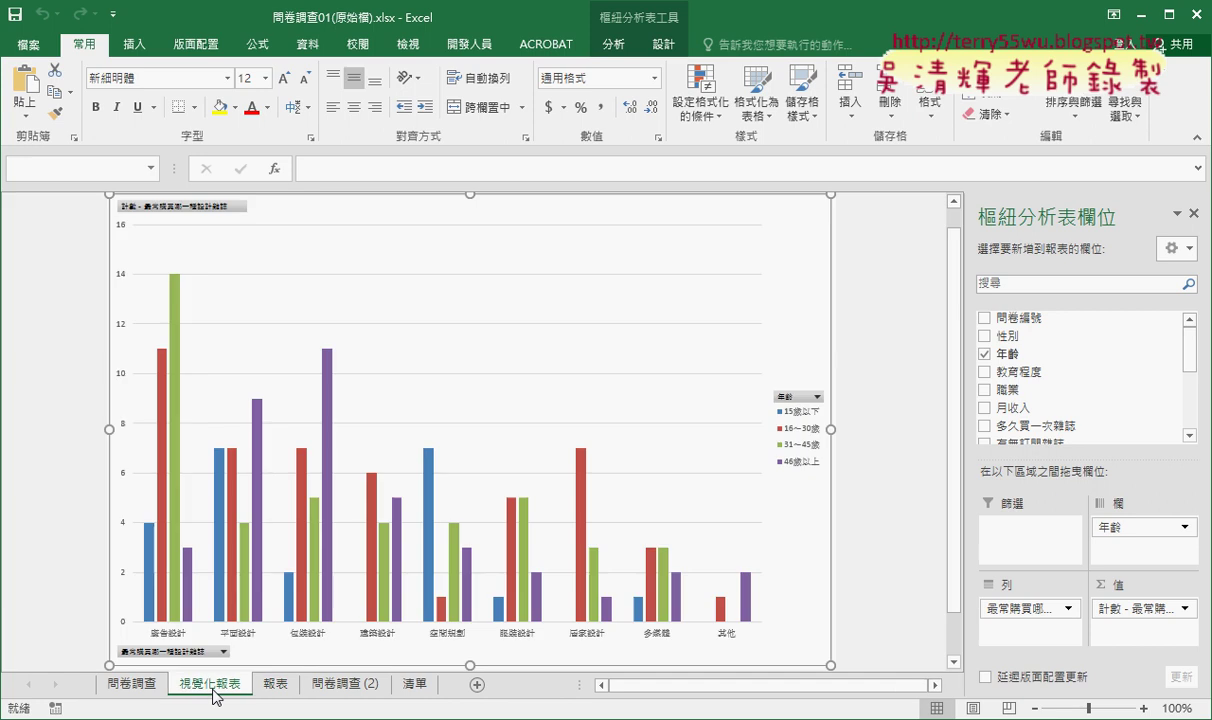
click(281, 688)
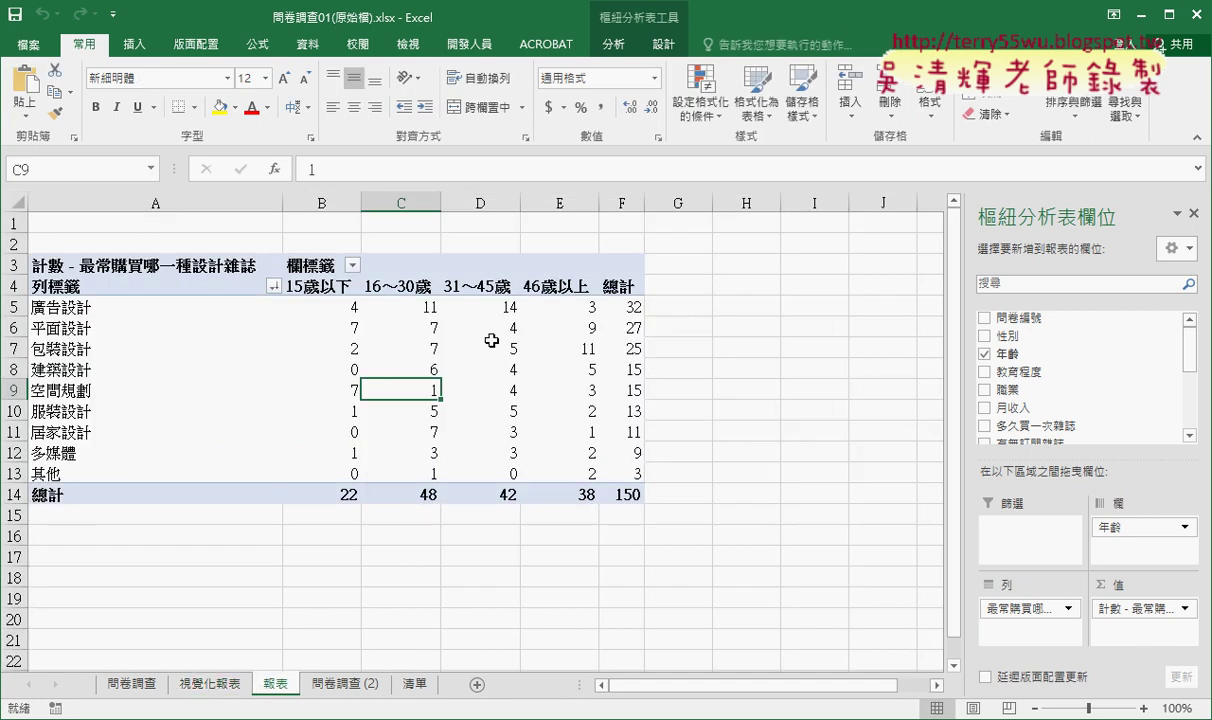
click(612, 44)
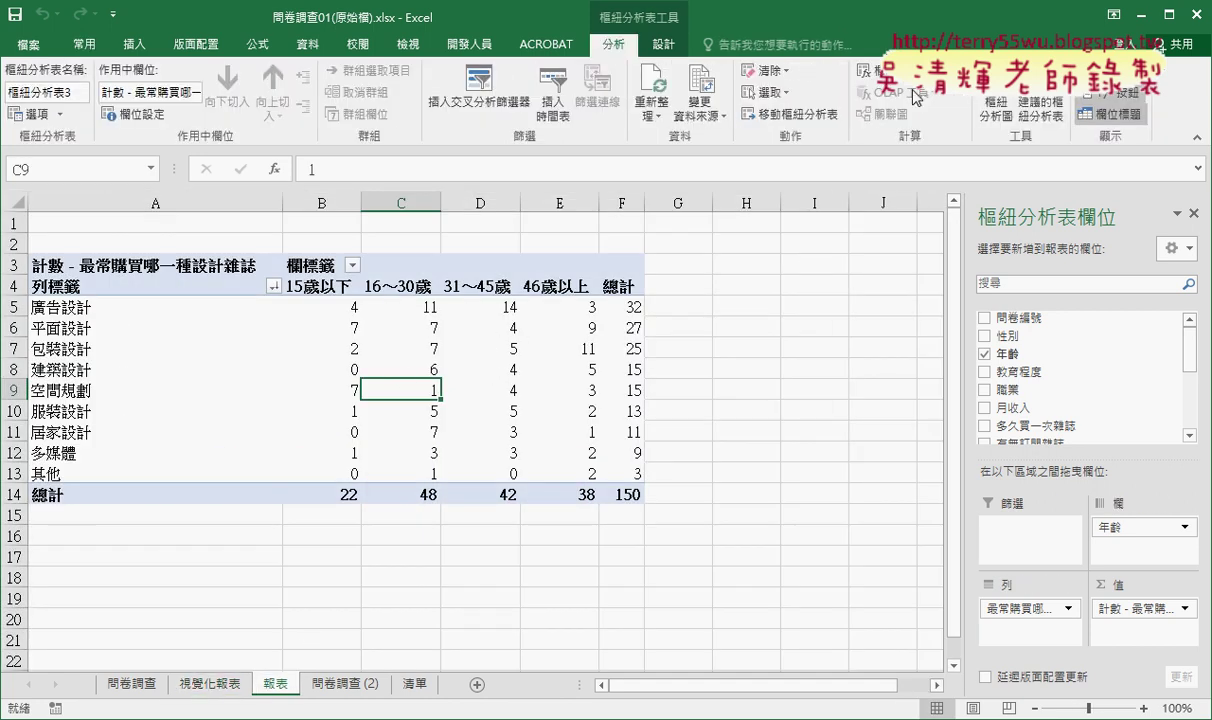